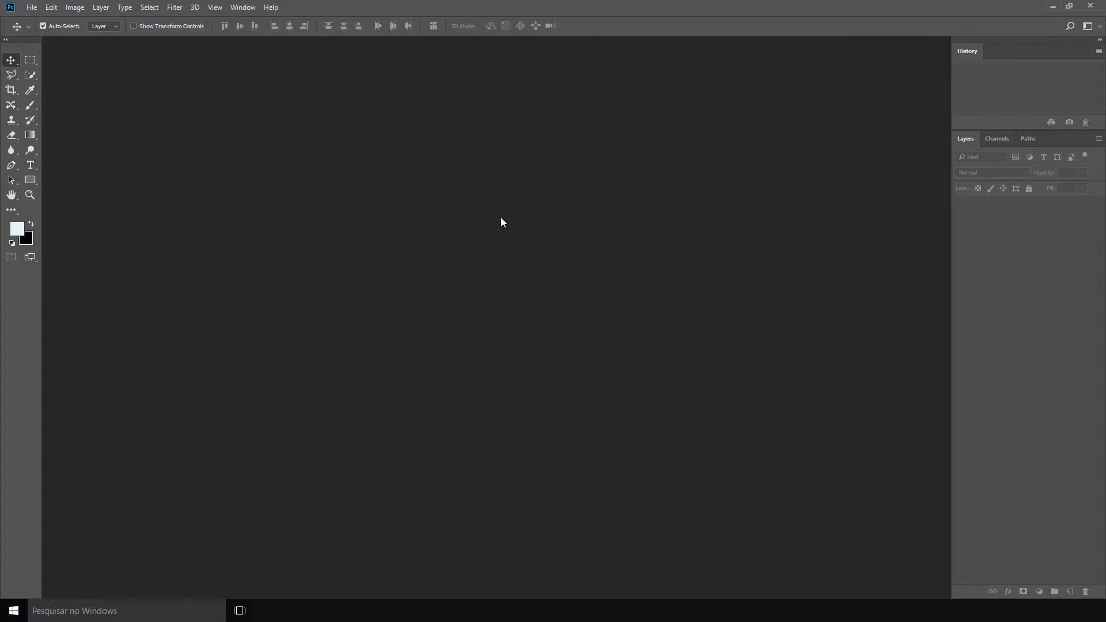
# Open the image duna-gigante-de-areia-ff406 and convert its locked background into a regular layer
pyautogui.doubleClick(406, 231)
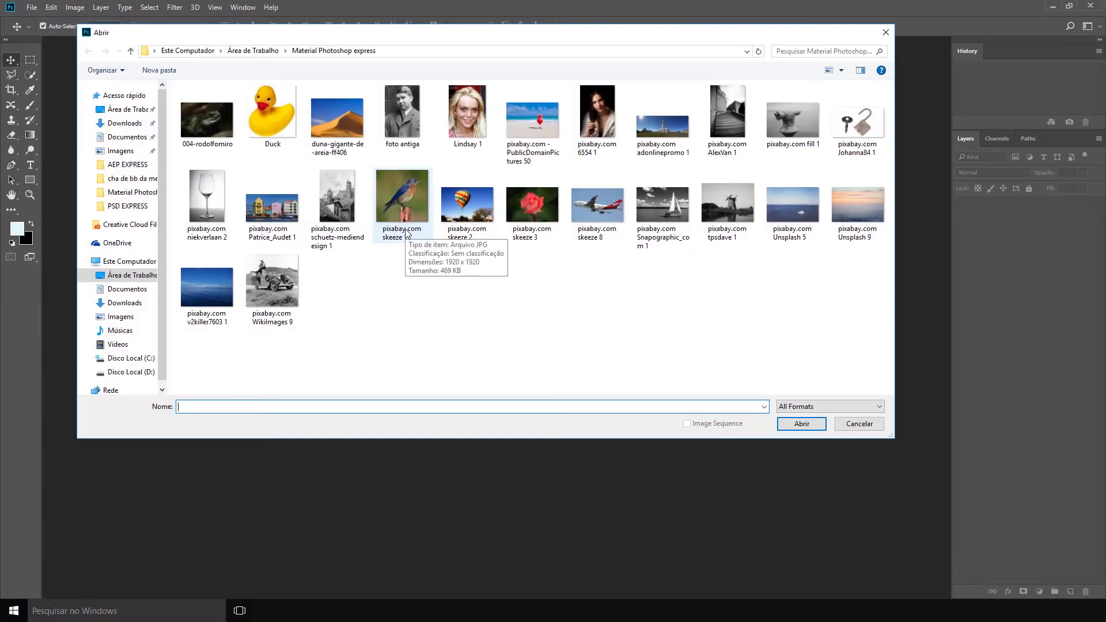
pyautogui.doubleClick(335, 114)
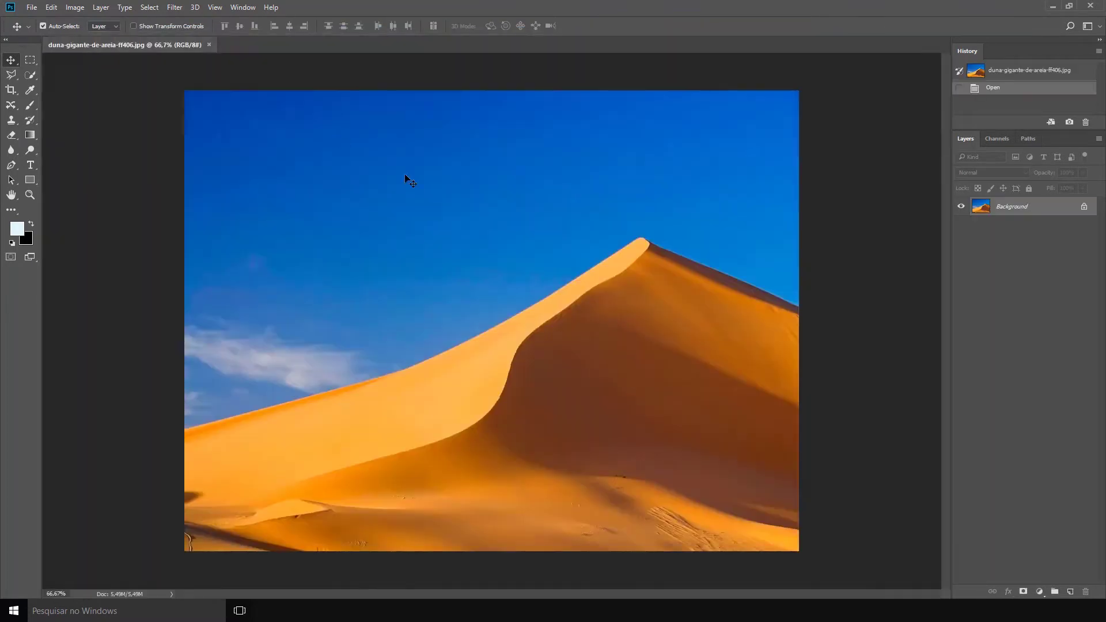
pyautogui.click(1084, 206)
pyautogui.doubleClick(1060, 209)
pyautogui.click(741, 137)
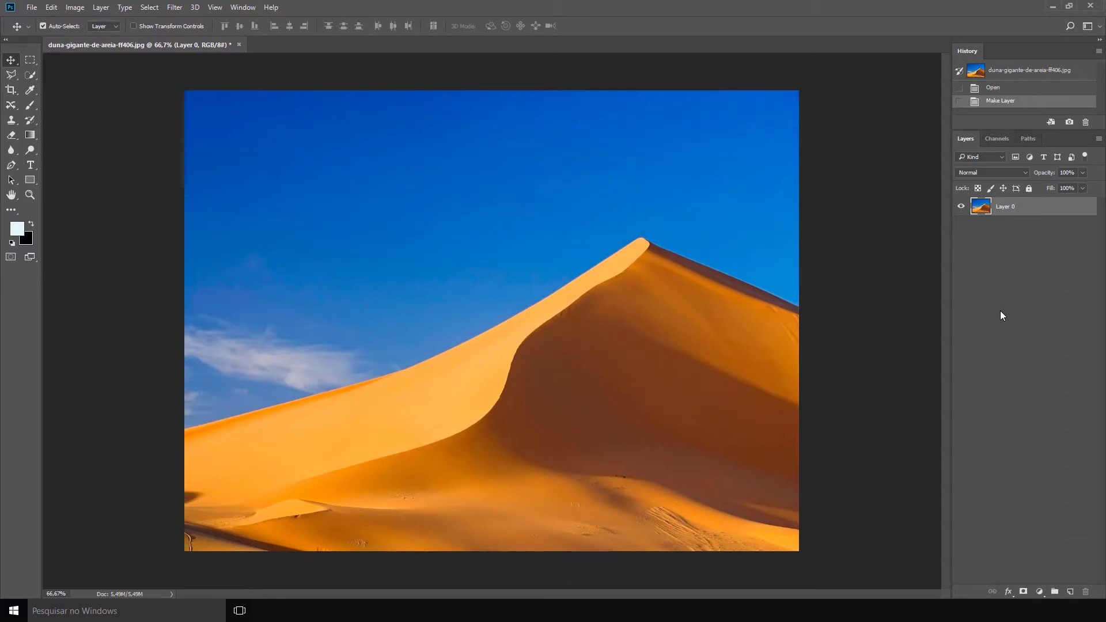
# Duplicate the dune layer repeatedly until there are nine copies above Layer 0
pyautogui.hotkey('ctrl', 'j')
pyautogui.click(1042, 463)
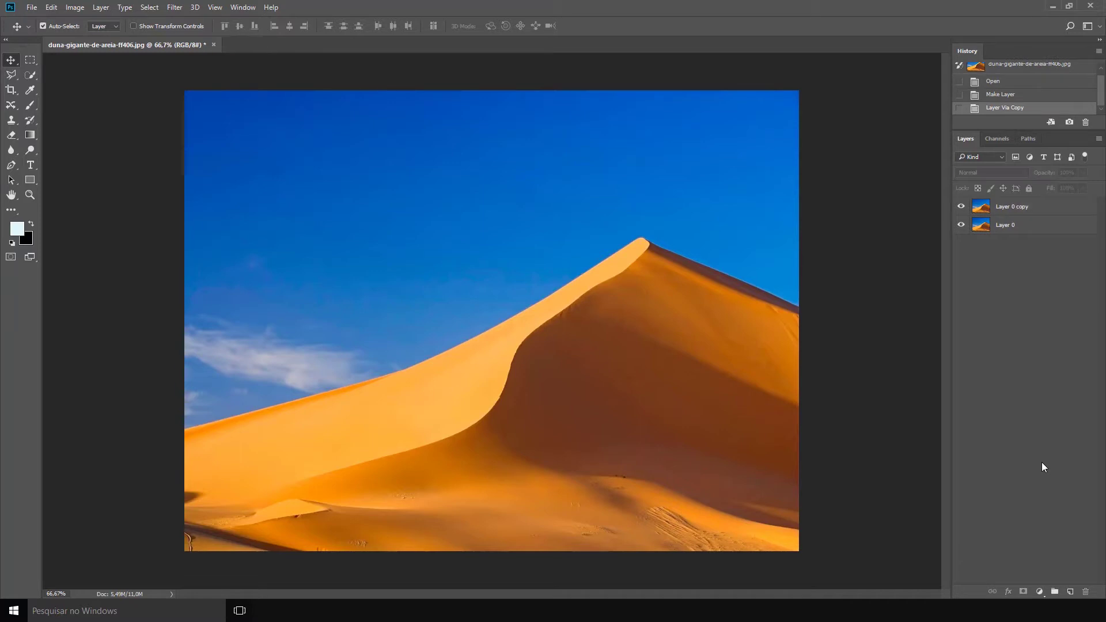
pyautogui.press('ctrl')
pyautogui.click(1020, 210)
pyautogui.hotkey('ctrl', 'j')
pyautogui.hotkey('ctrl', 'j')
pyautogui.hotkey('ctrl', 'j')
pyautogui.hotkey('ctrl', 'j')
pyautogui.hotkey('ctrl', 'j')
pyautogui.hotkey('ctrl', 'j')
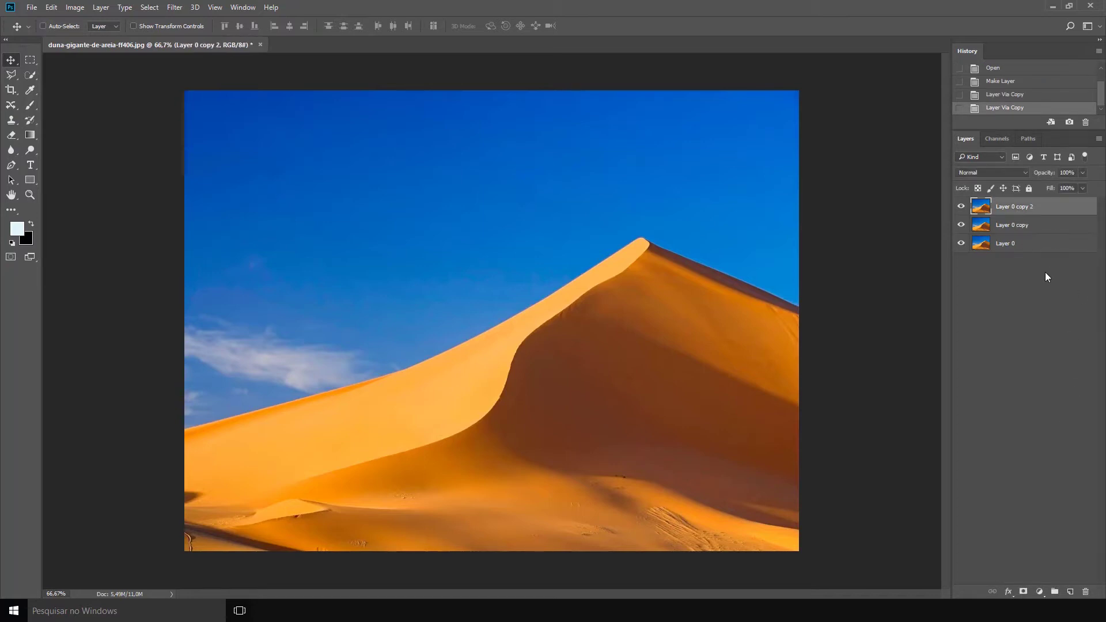
pyautogui.hotkey('ctrl', 'j')
pyautogui.hotkey('ctrl', 'j')
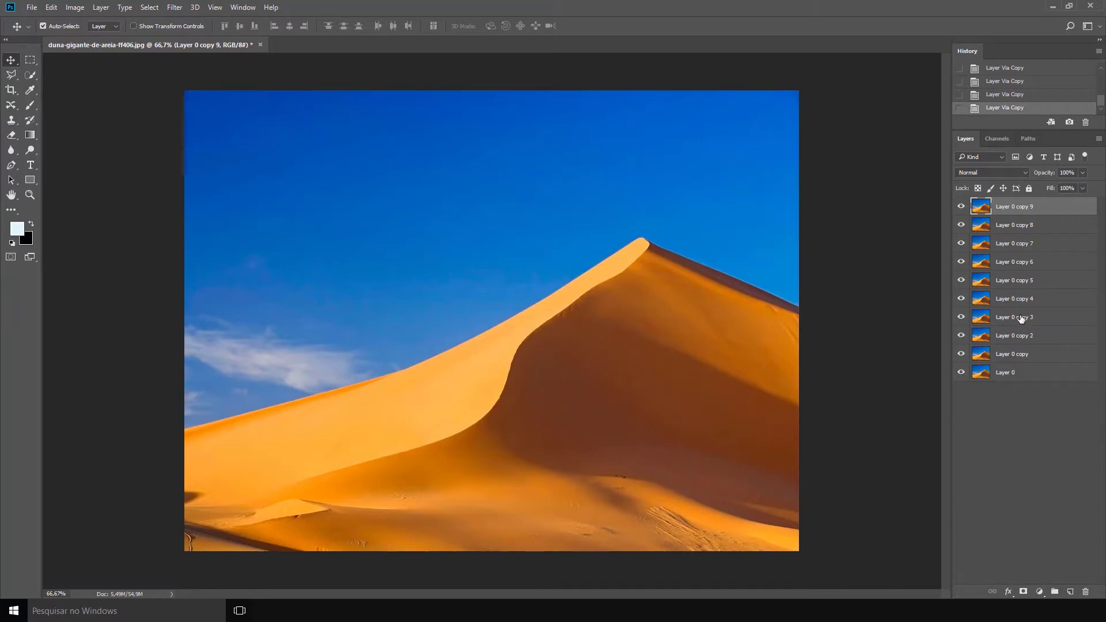
# Rename the layer "Layer 0 copy" as nononono
pyautogui.click(1007, 357)
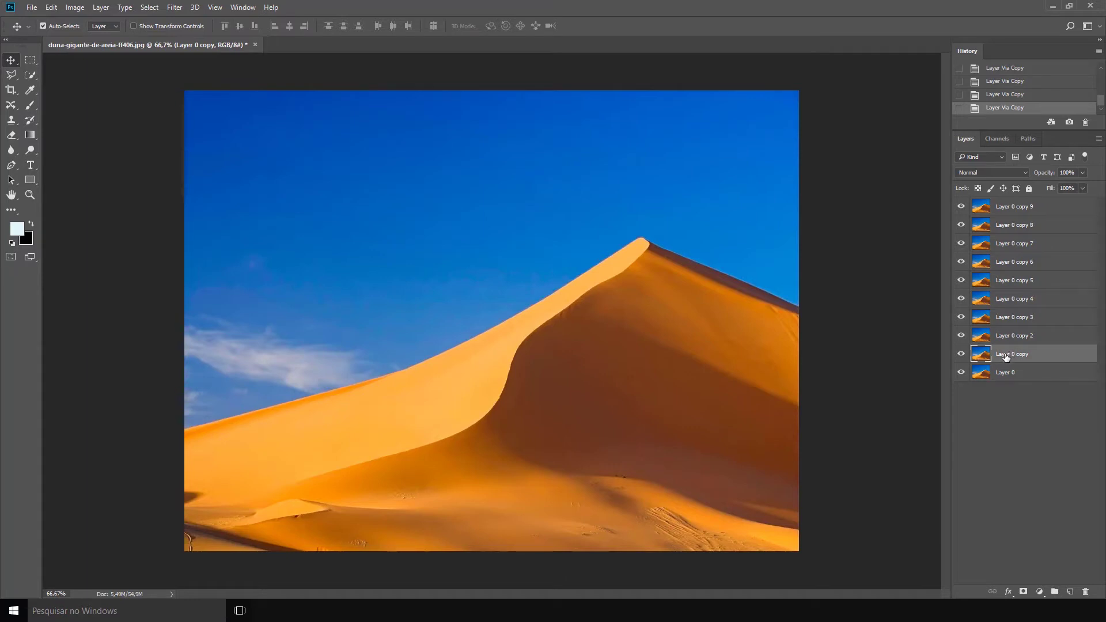
pyautogui.doubleClick(1006, 357)
pyautogui.write('nononono')
pyautogui.press('Return')
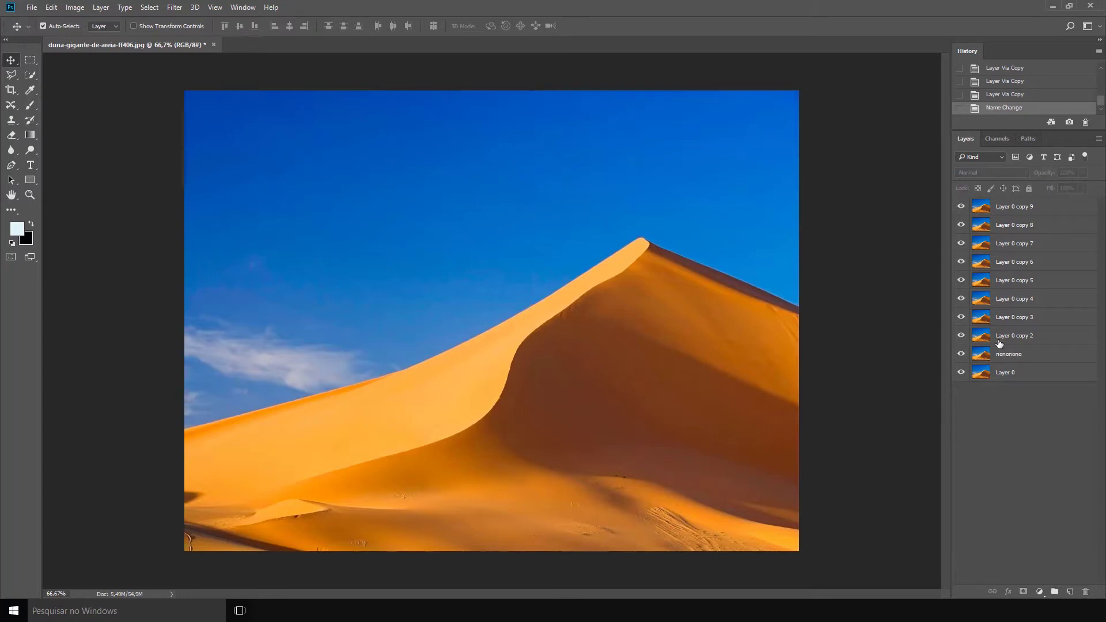
# Select the layer range from nononono to Layer 0 copy 9, clear it, and select only the range from Layer 0 copy 9 to copy 7
pyautogui.keyDown('shift'); pyautogui.click(1009, 207); pyautogui.keyUp('shift')
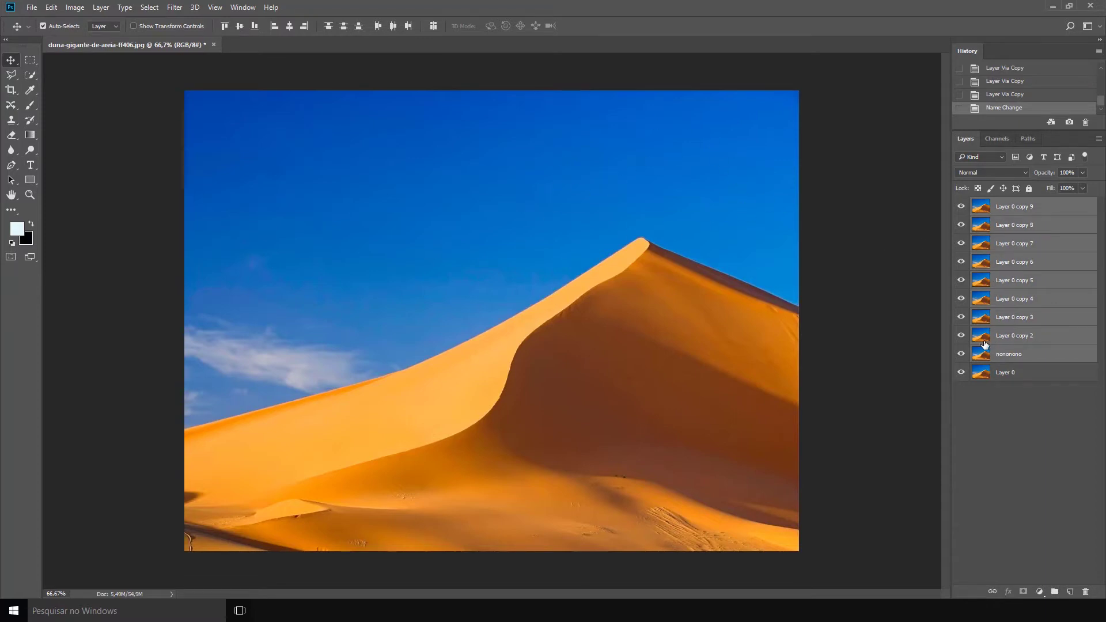
pyautogui.click(1014, 391)
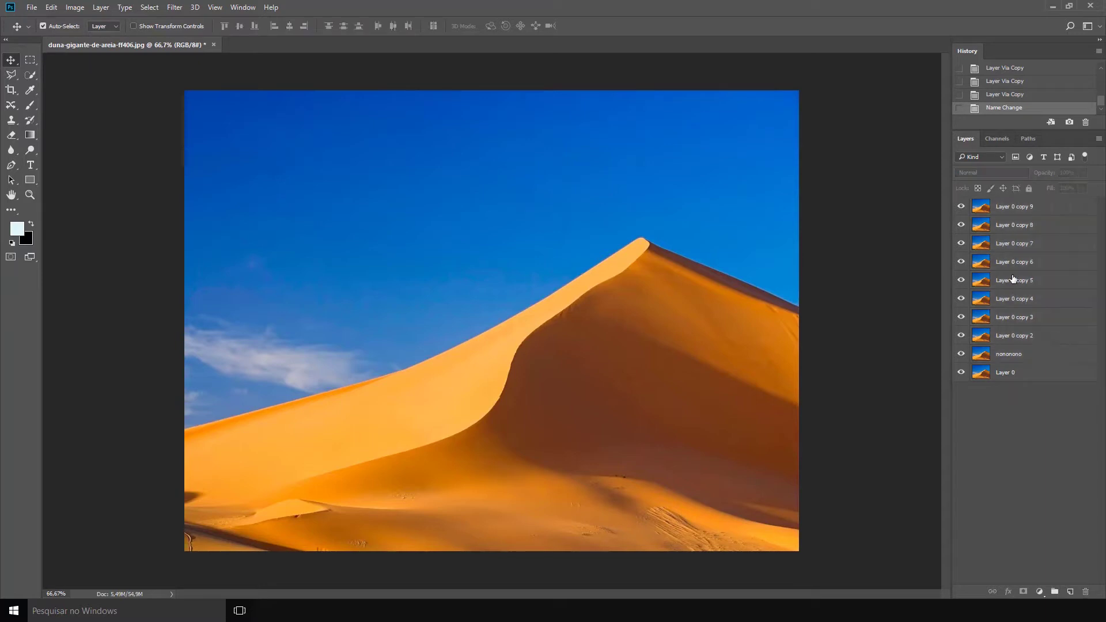
pyautogui.click(1011, 207)
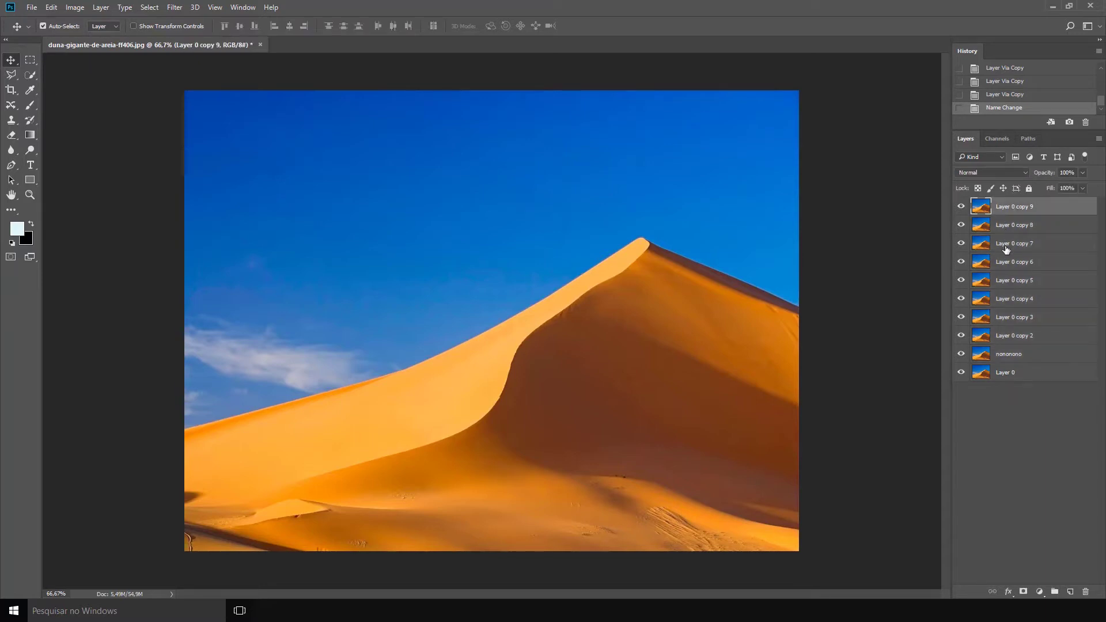
pyautogui.keyDown('shift'); pyautogui.click(1006, 249); pyautogui.keyUp('shift')
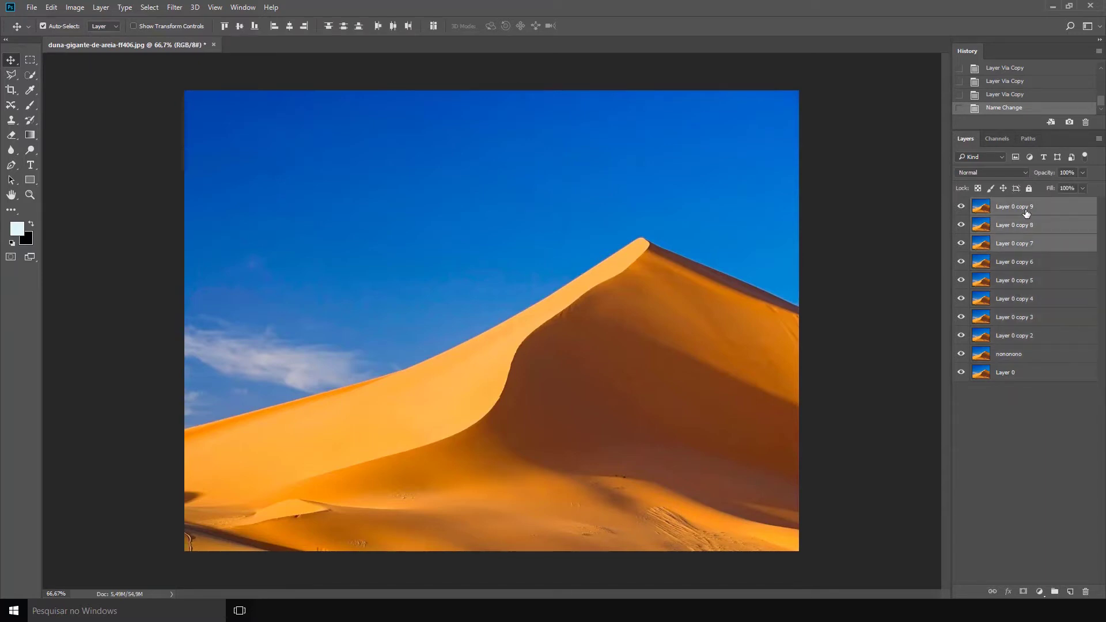
pyautogui.click(1022, 264)
pyautogui.click(1016, 207)
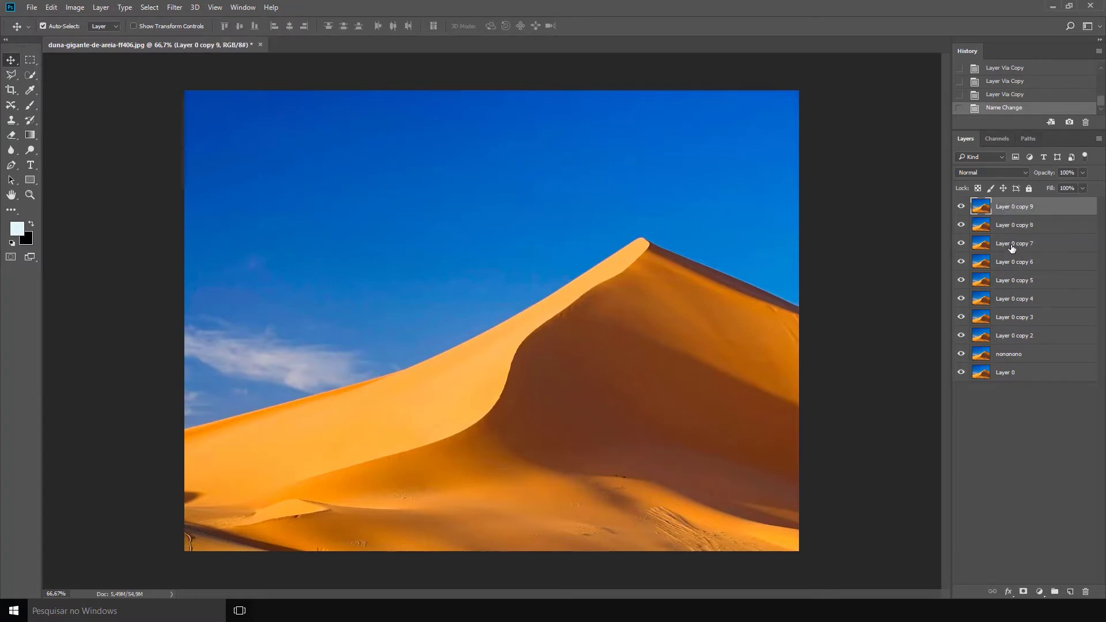
pyautogui.keyDown('shift'); pyautogui.click(1012, 247); pyautogui.keyUp('shift')
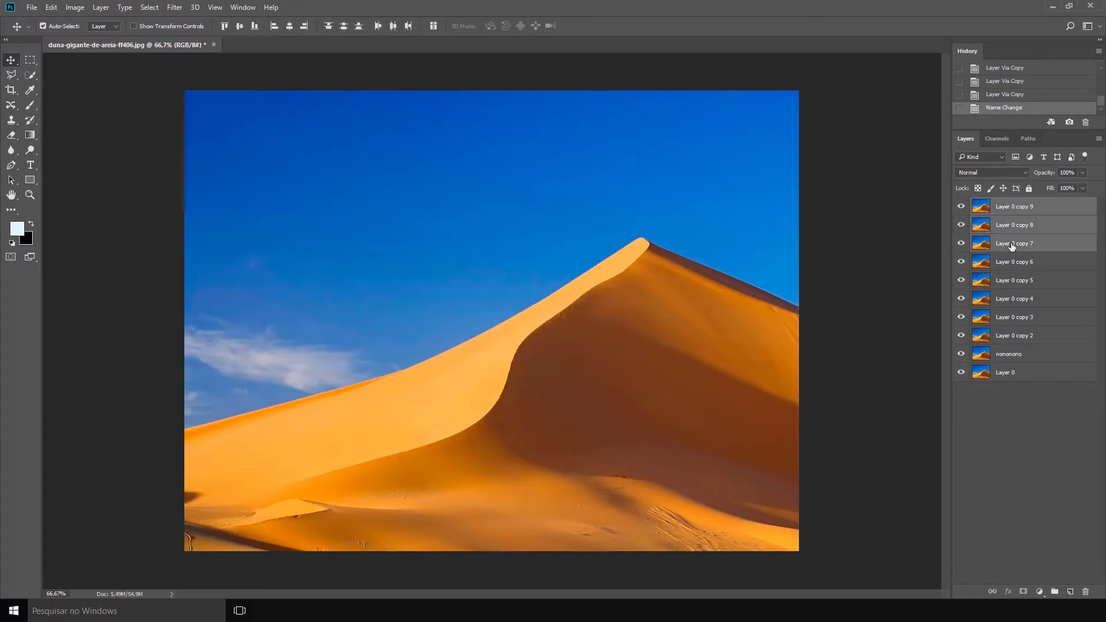
# Select all layers from Layer 0 to Layer 0 copy 9 and, separately, the range from copy 4 to copy 9, clearing each selection
pyautogui.click(1006, 374)
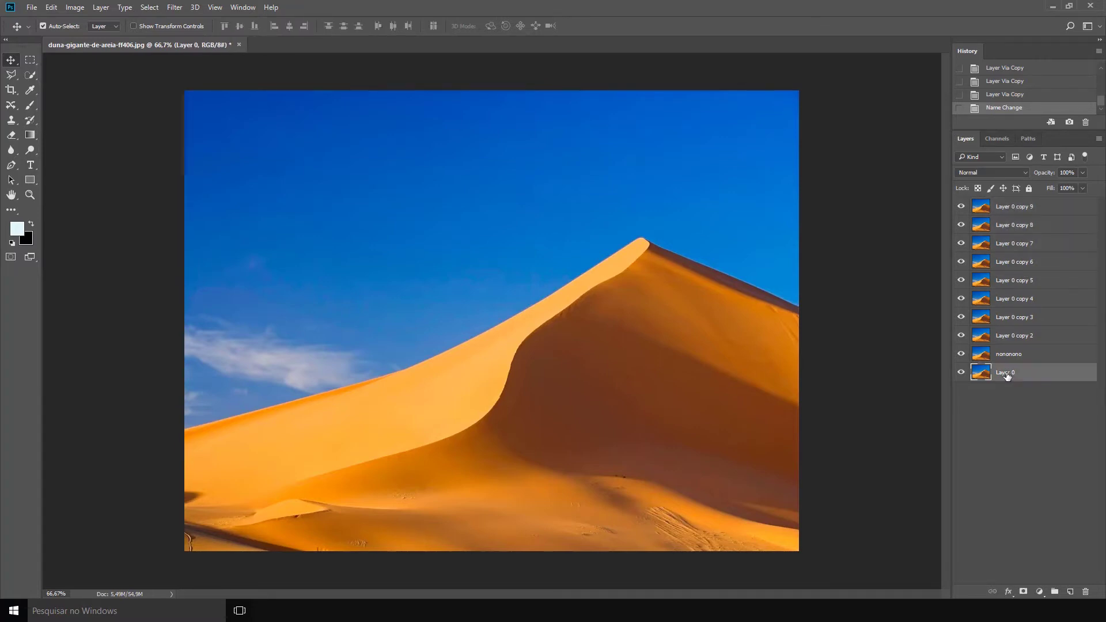
pyautogui.keyDown('shift'); pyautogui.click(1021, 207); pyautogui.keyUp('shift')
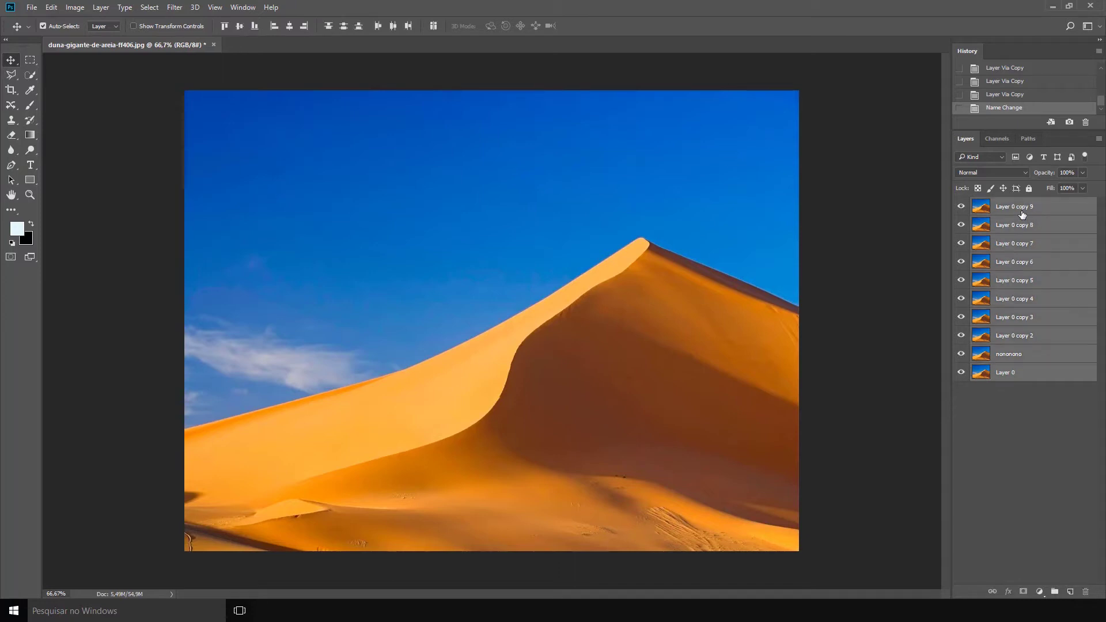
pyautogui.click(1009, 392)
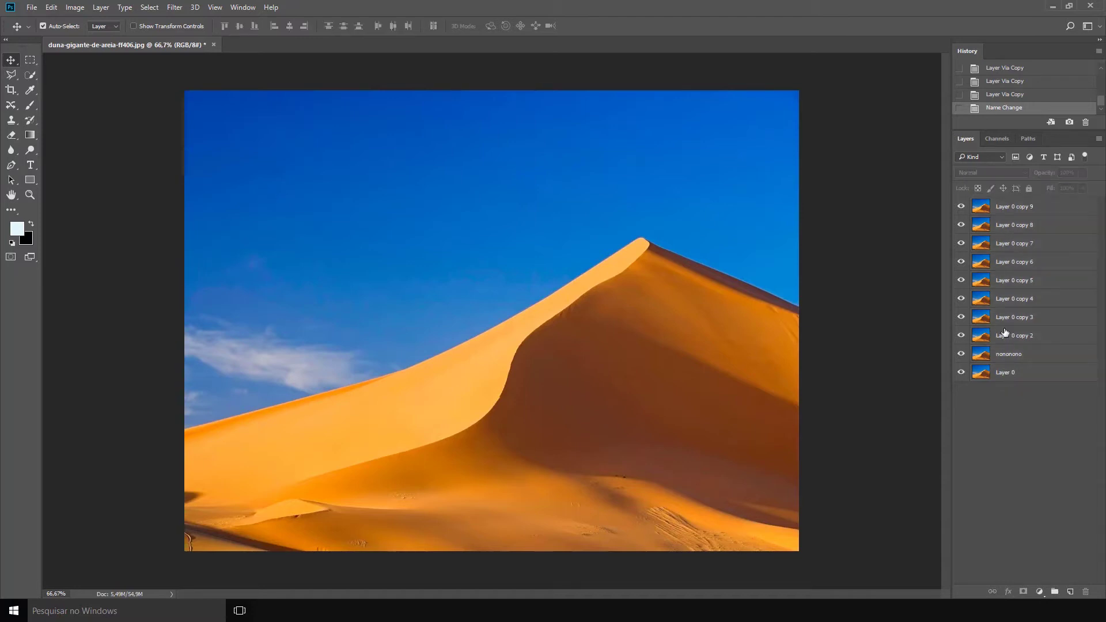
pyautogui.click(1009, 300)
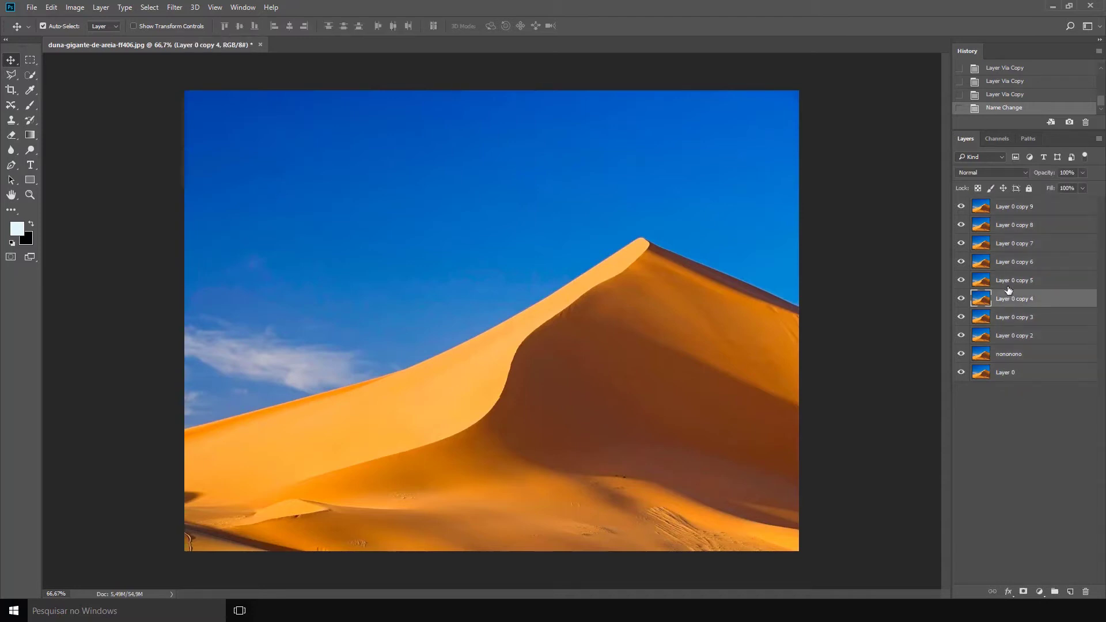
pyautogui.keyDown('shift'); pyautogui.click(1007, 210); pyautogui.keyUp('shift')
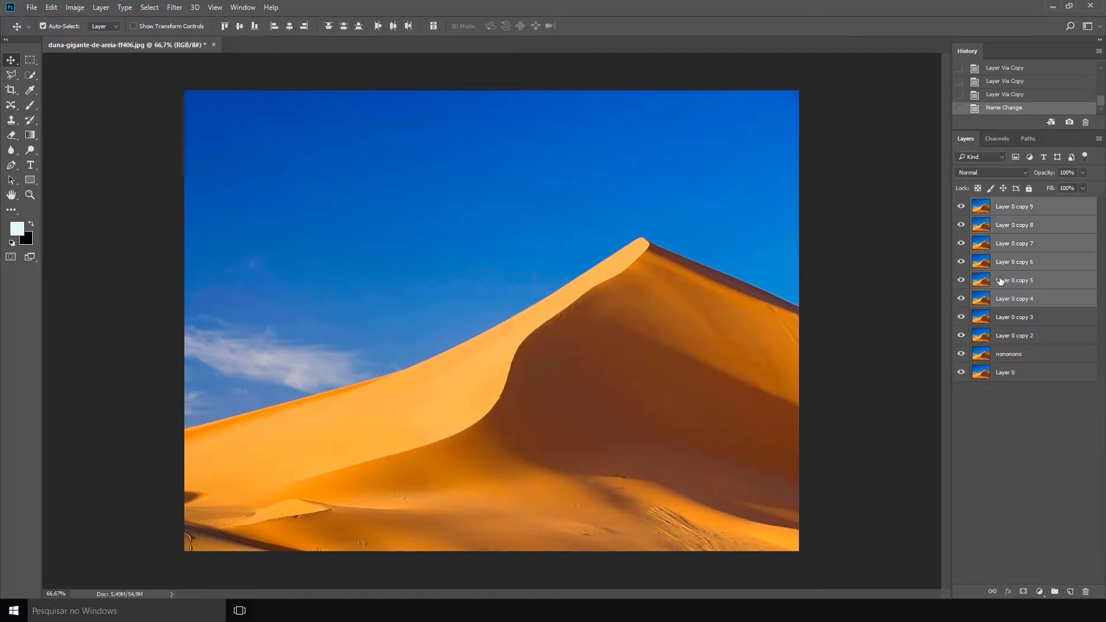
pyautogui.click(1005, 396)
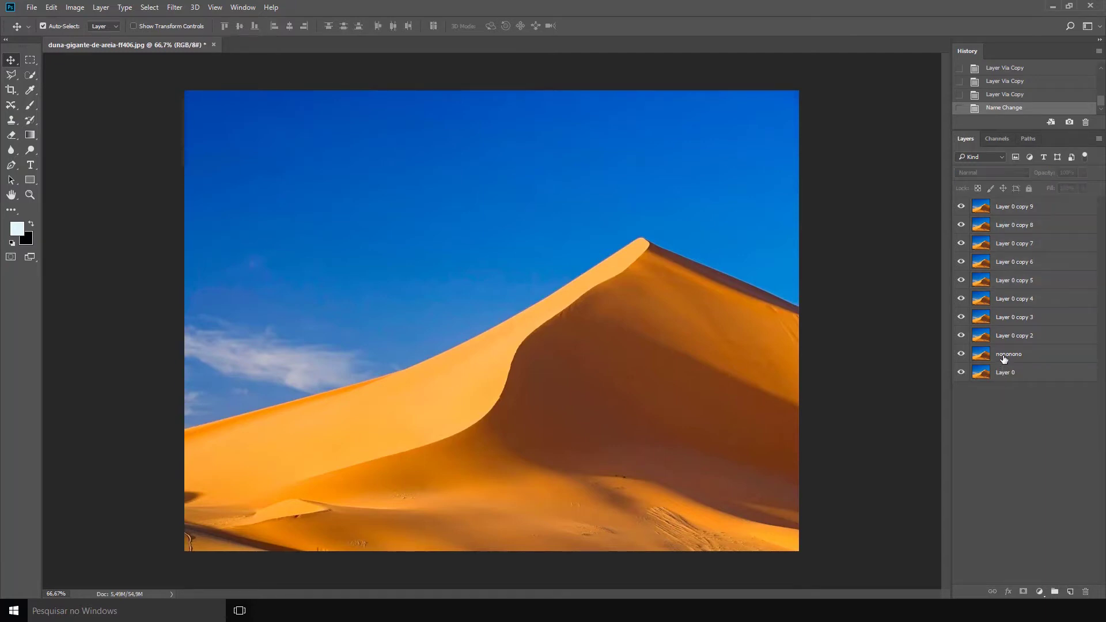
# Select individual layers together: Layer 0 and its copies 2, 4, 6, 7 and 9
pyautogui.click(1013, 377)
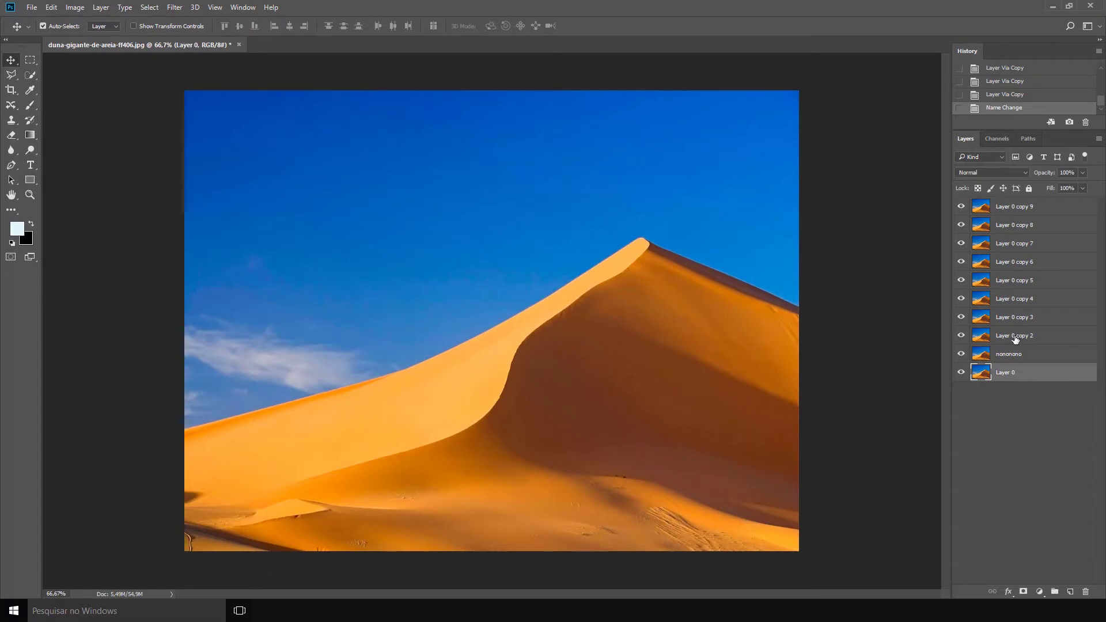
pyautogui.keyDown('ctrl'); pyautogui.click(1016, 339); pyautogui.keyUp('ctrl')
pyautogui.keyDown('ctrl'); pyautogui.click(1009, 299); pyautogui.keyUp('ctrl')
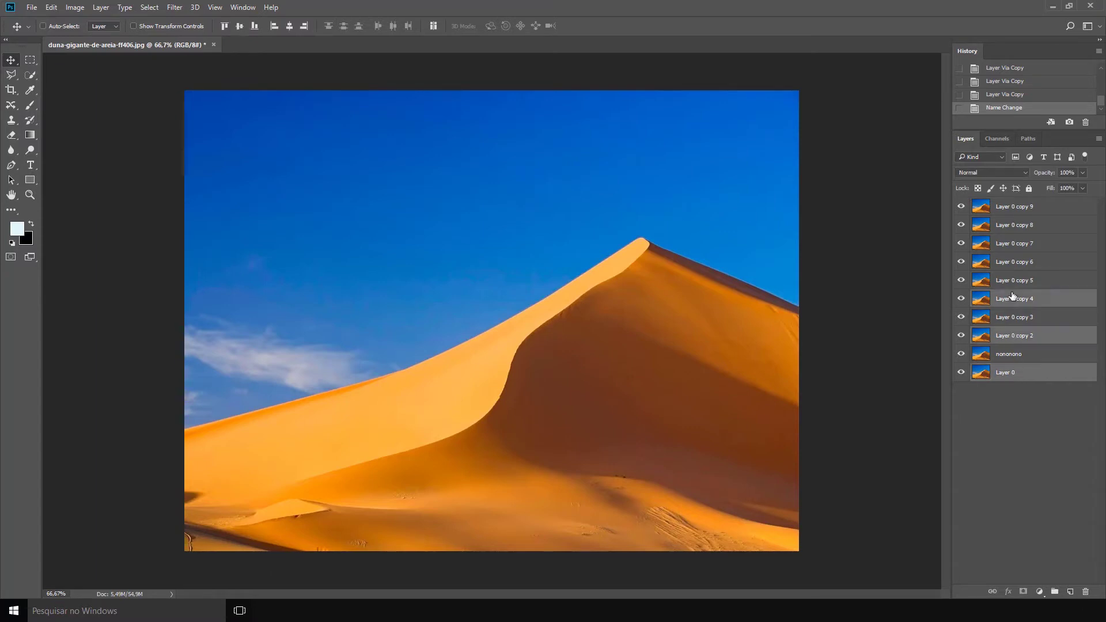
pyautogui.keyDown('ctrl'); pyautogui.click(1012, 245); pyautogui.keyUp('ctrl')
pyautogui.keyDown('ctrl'); pyautogui.click(1014, 264); pyautogui.keyUp('ctrl')
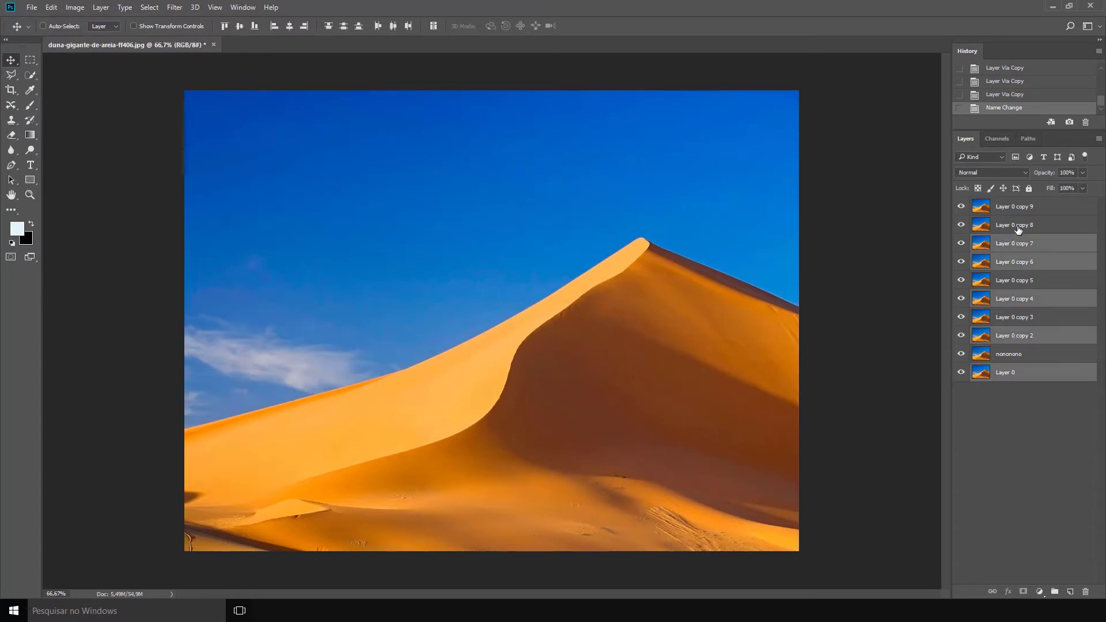
pyautogui.keyDown('ctrl'); pyautogui.click(1013, 206); pyautogui.keyUp('ctrl')
# Merge the three uppermost layers, Layer 0 copy 9, copy 8 and copy 7, into one layer
pyautogui.click(1013, 207)
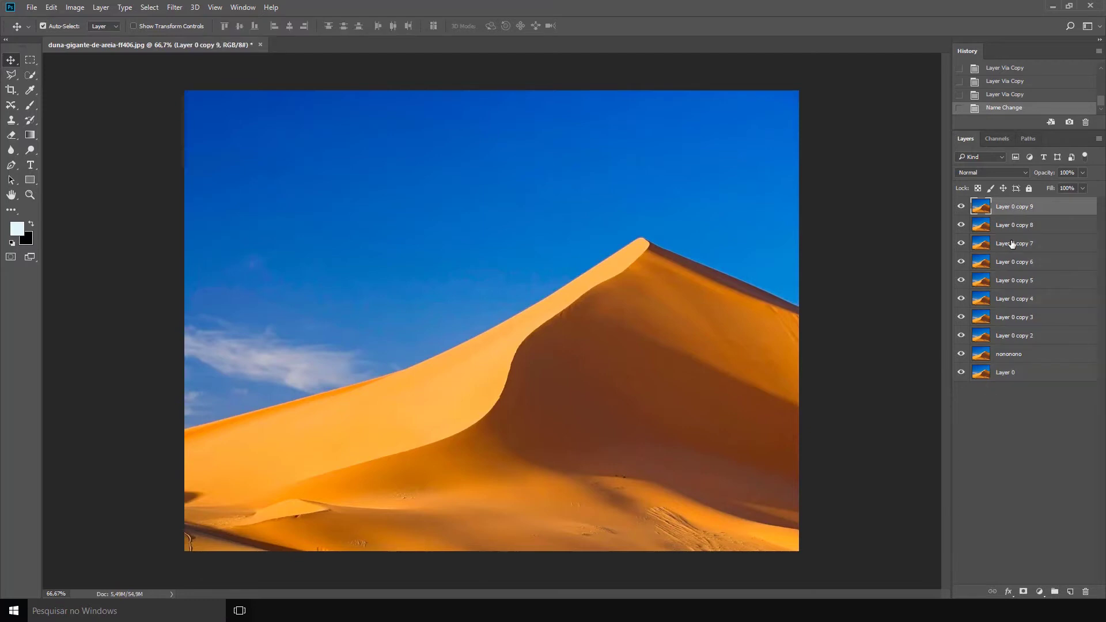
pyautogui.keyDown('shift'); pyautogui.click(1014, 244); pyautogui.keyUp('shift')
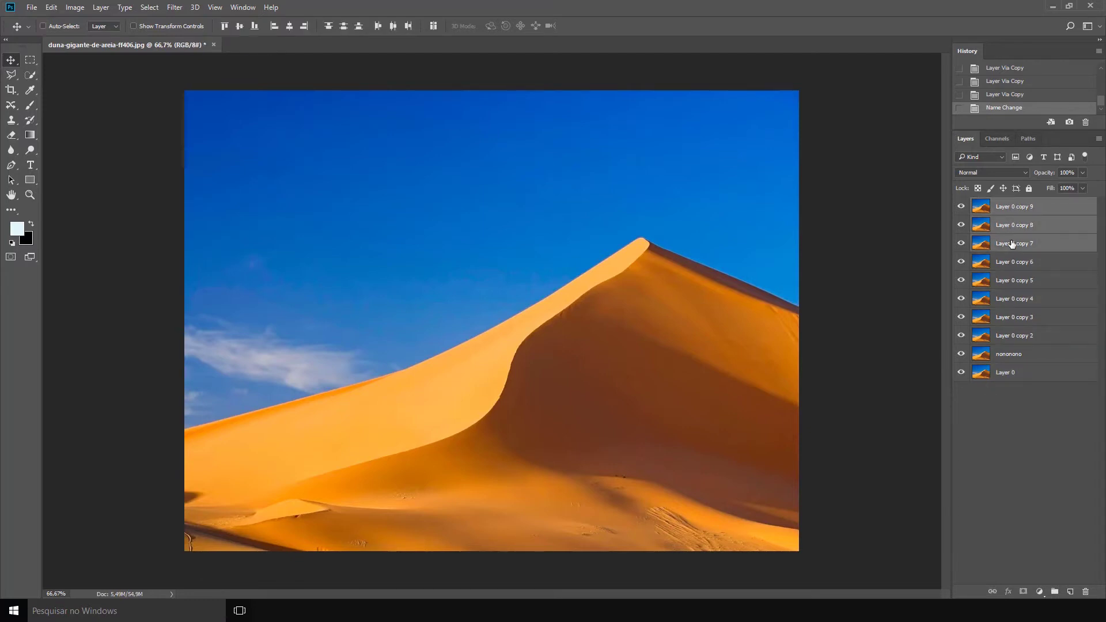
pyautogui.hotkey('ctrl', 'e')
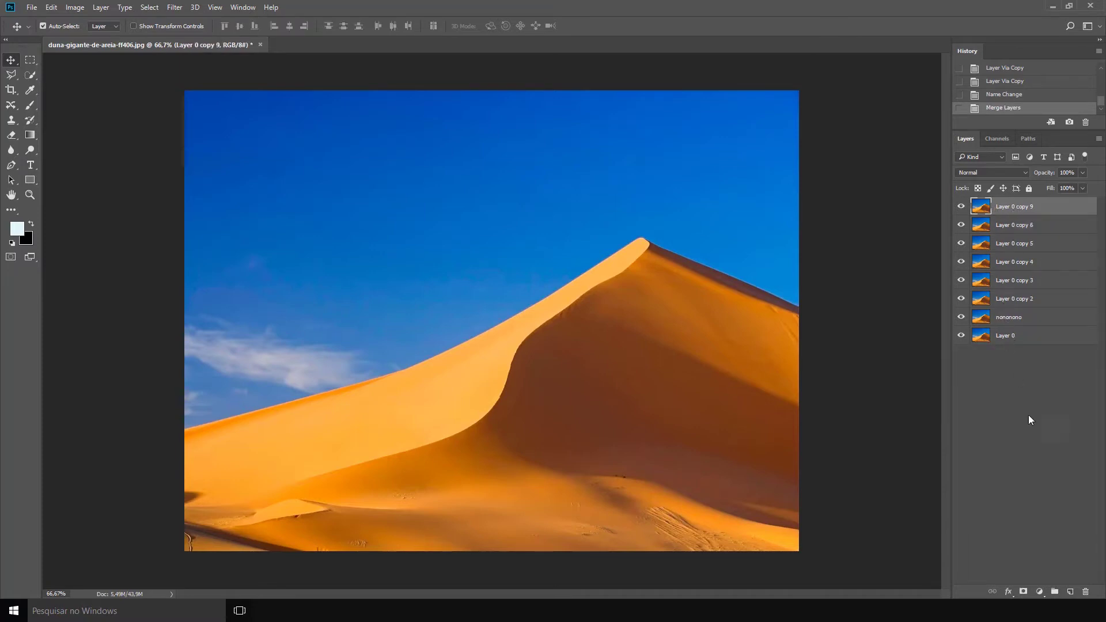
# Merge all the remaining layers into a single layer and rename it 1
pyautogui.keyDown('shift'); pyautogui.click(1008, 339); pyautogui.keyUp('shift')
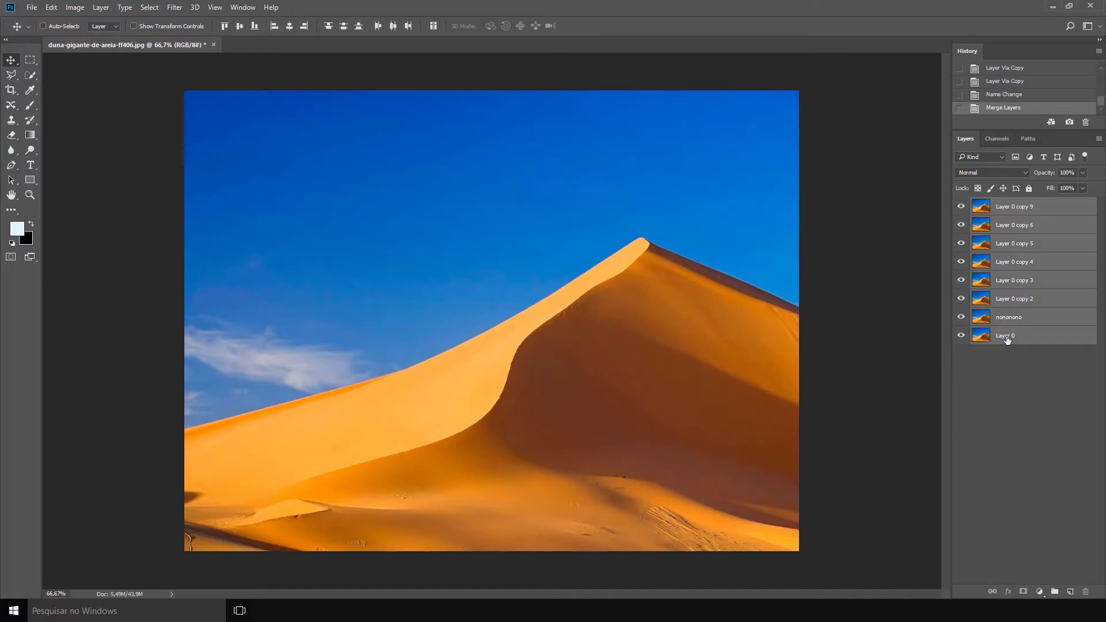
pyautogui.hotkey('ctrl', 'e')
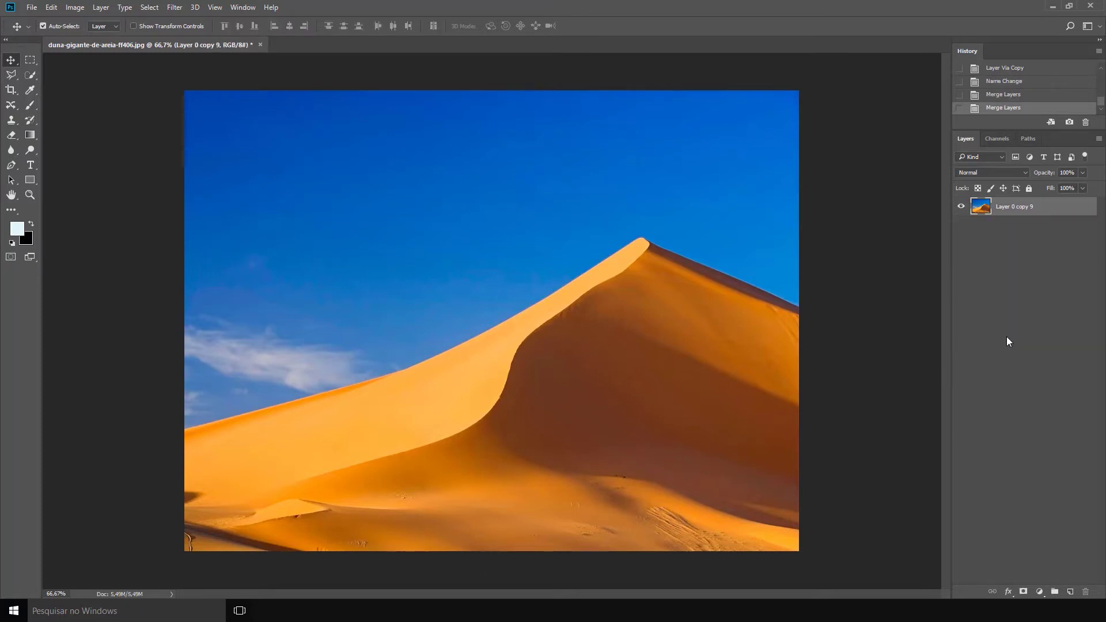
pyautogui.doubleClick(1005, 207)
pyautogui.write('1')
pyautogui.press('Return')
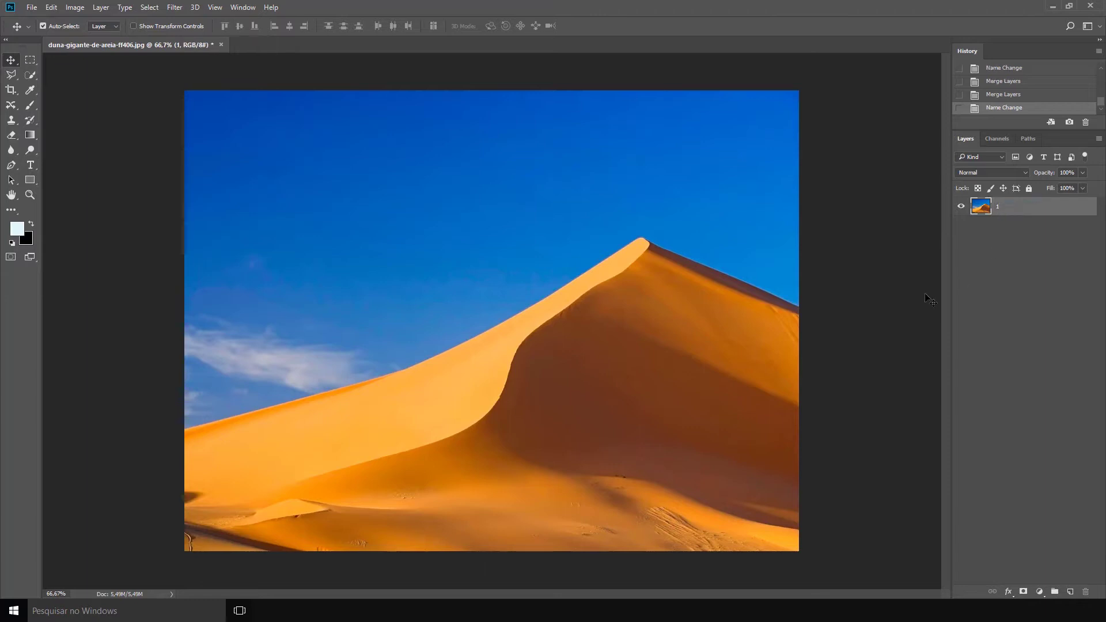
# Hide layer 1 and show it again
pyautogui.click(1036, 251)
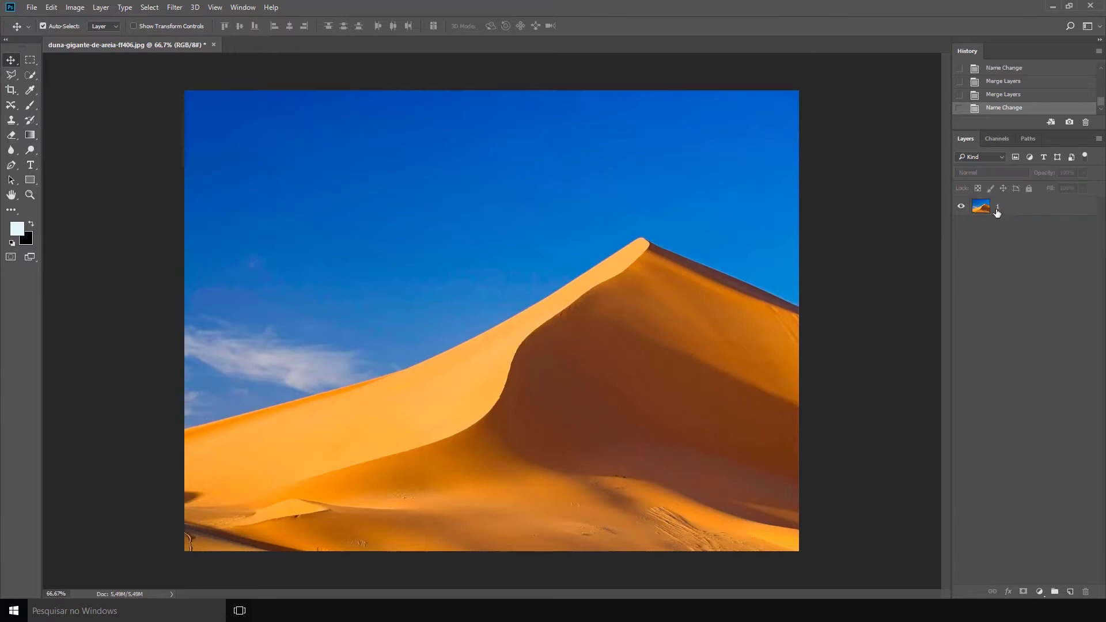
pyautogui.click(961, 207)
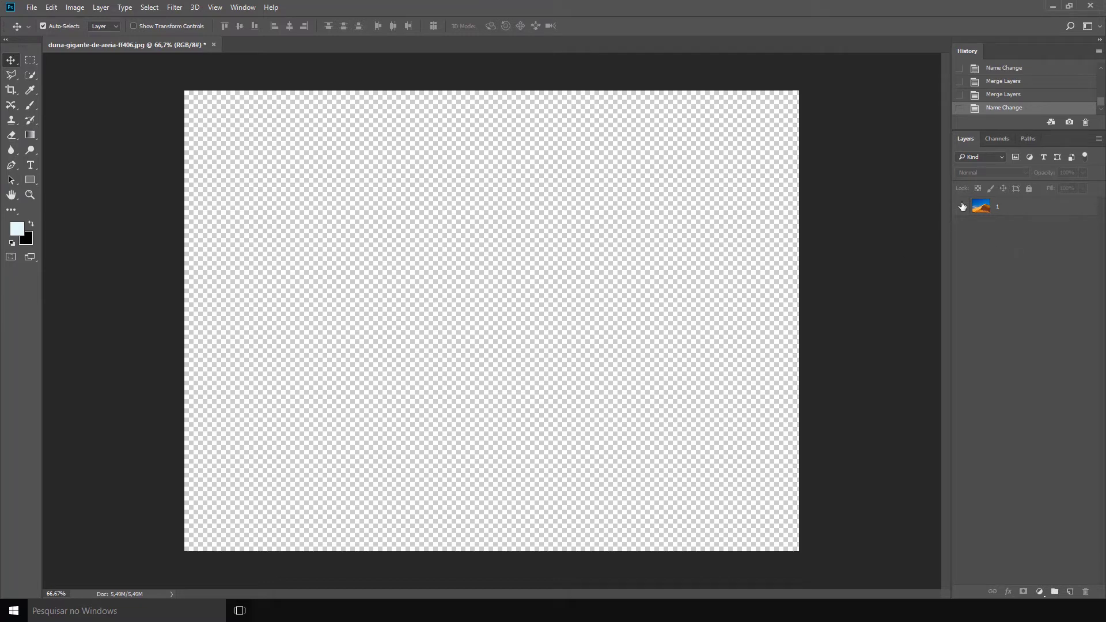
pyautogui.click(962, 207)
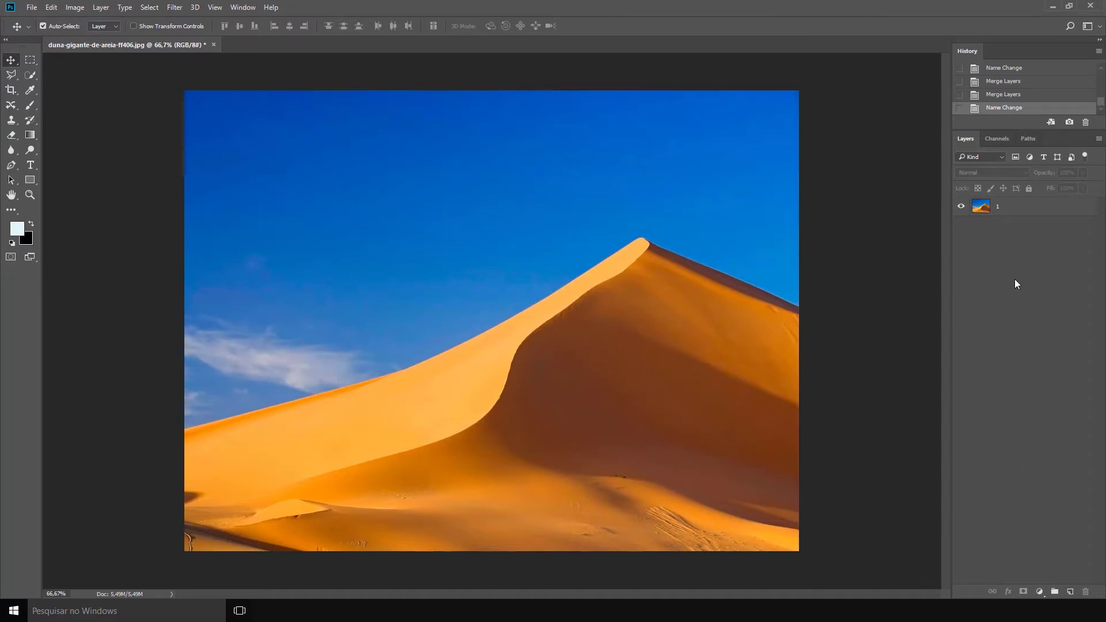
# Duplicate layer 1
pyautogui.click(987, 213)
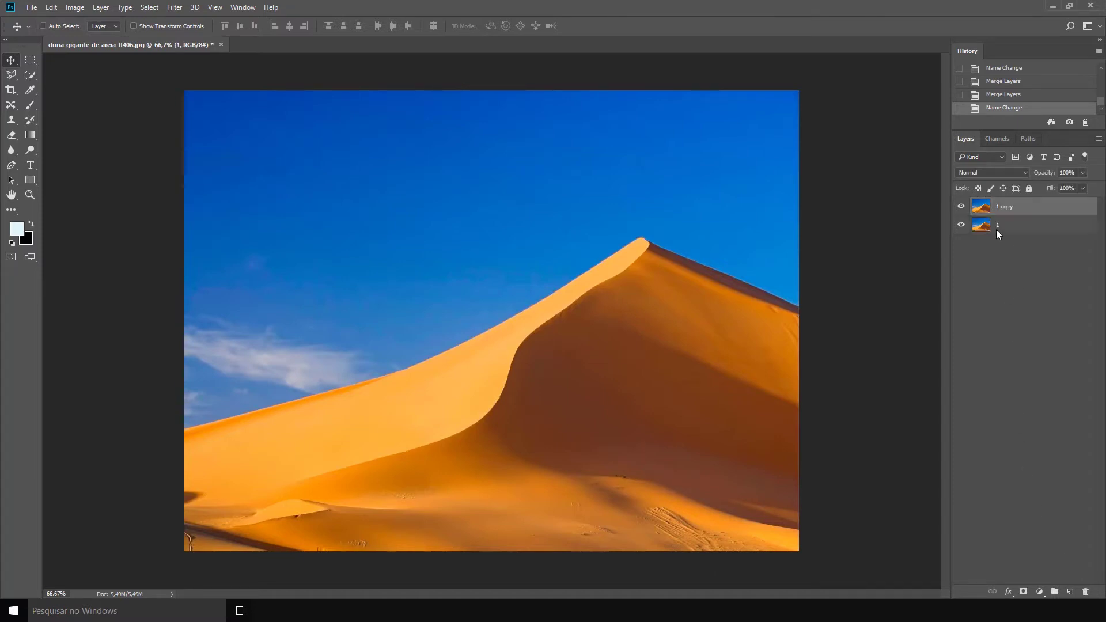
pyautogui.hotkey('ctrl', 'j')
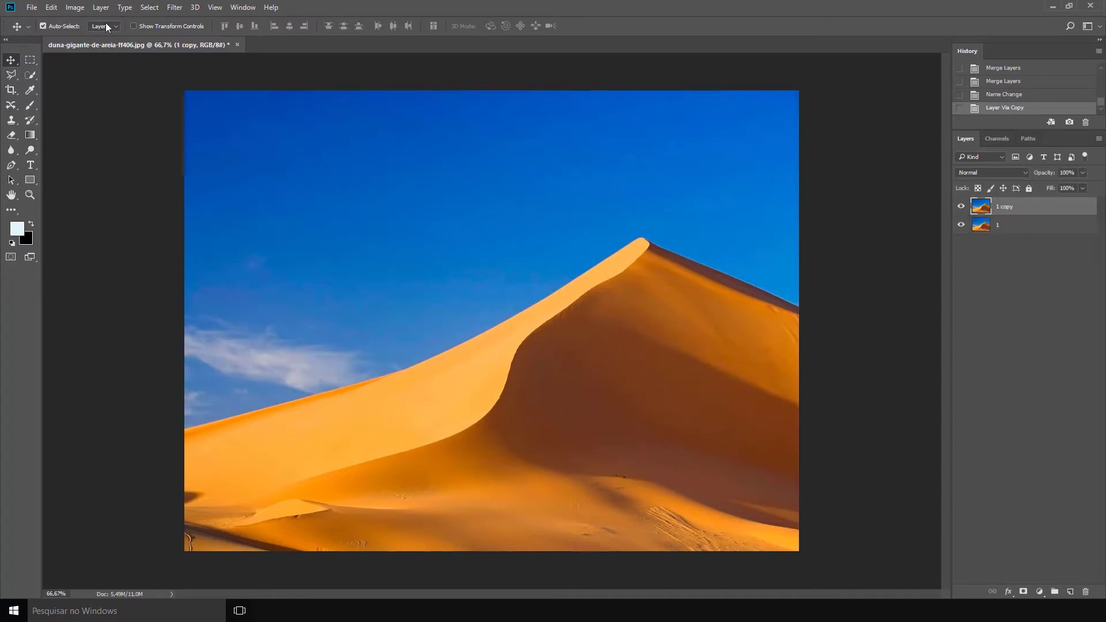
# Try the Desaturate adjustment on the duplicate layer and undo it
pyautogui.click(75, 8)
pyautogui.moveTo(88, 37)
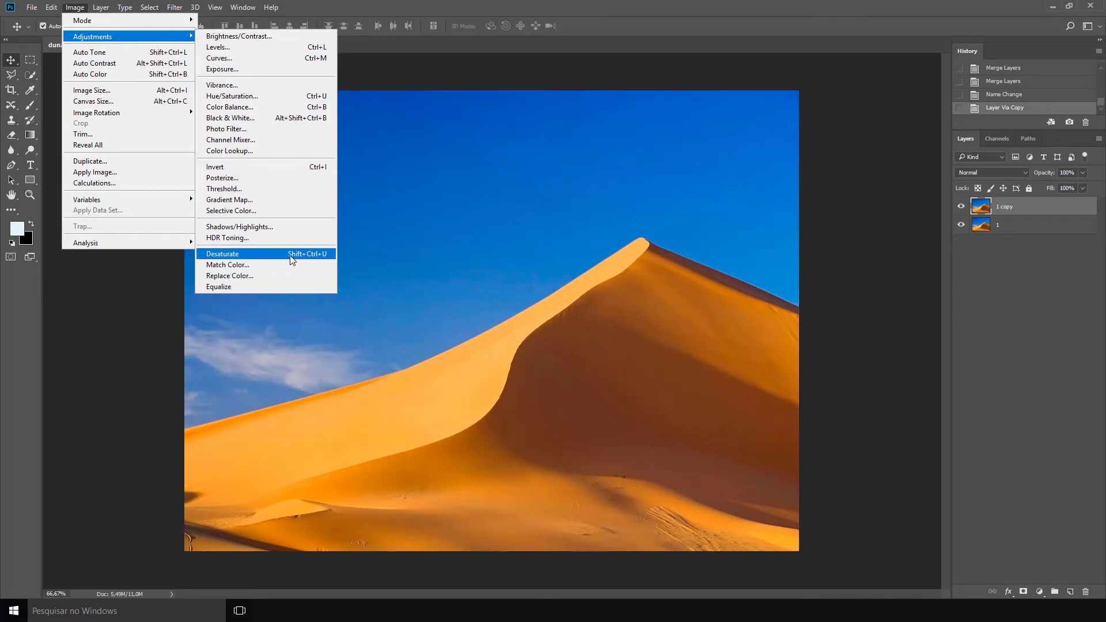
pyautogui.click(268, 256)
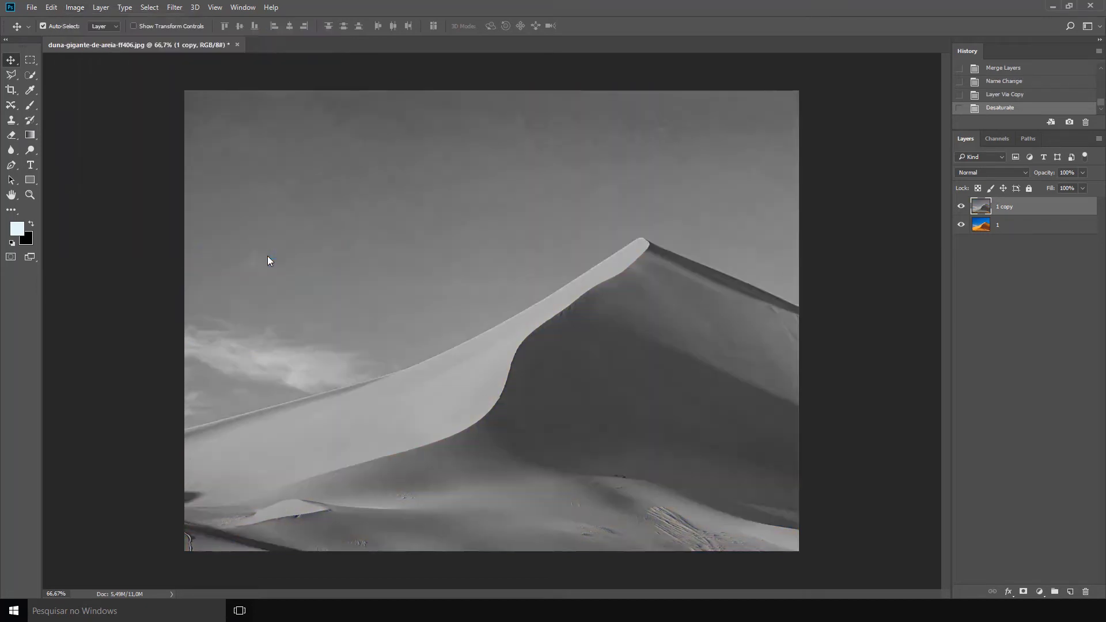
pyautogui.press('ctrl')
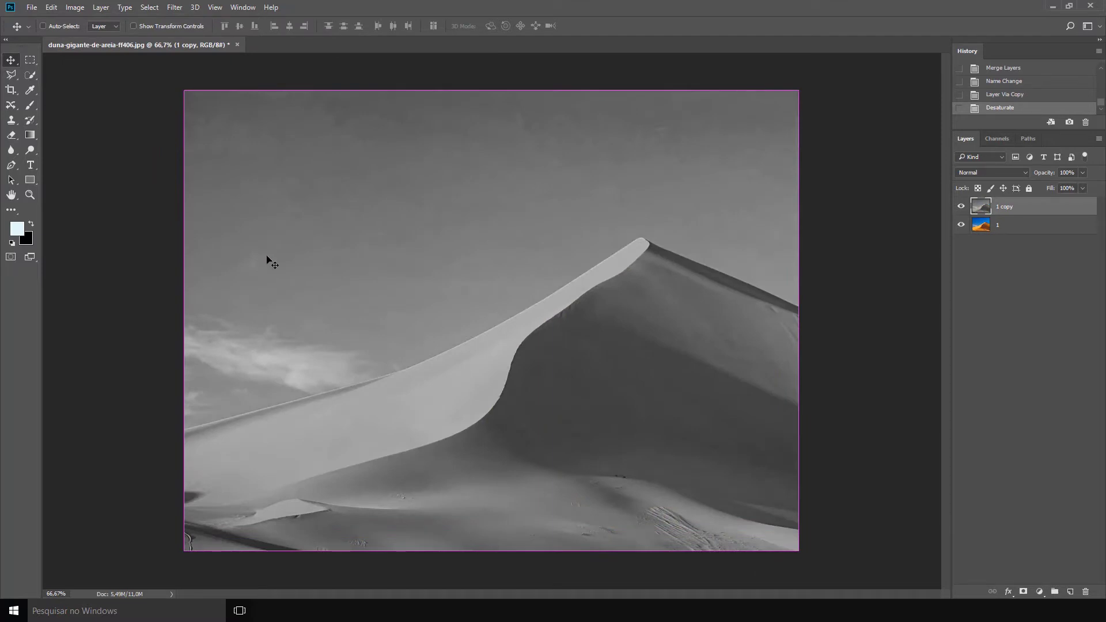
pyautogui.hotkey('ctrl', 'z')
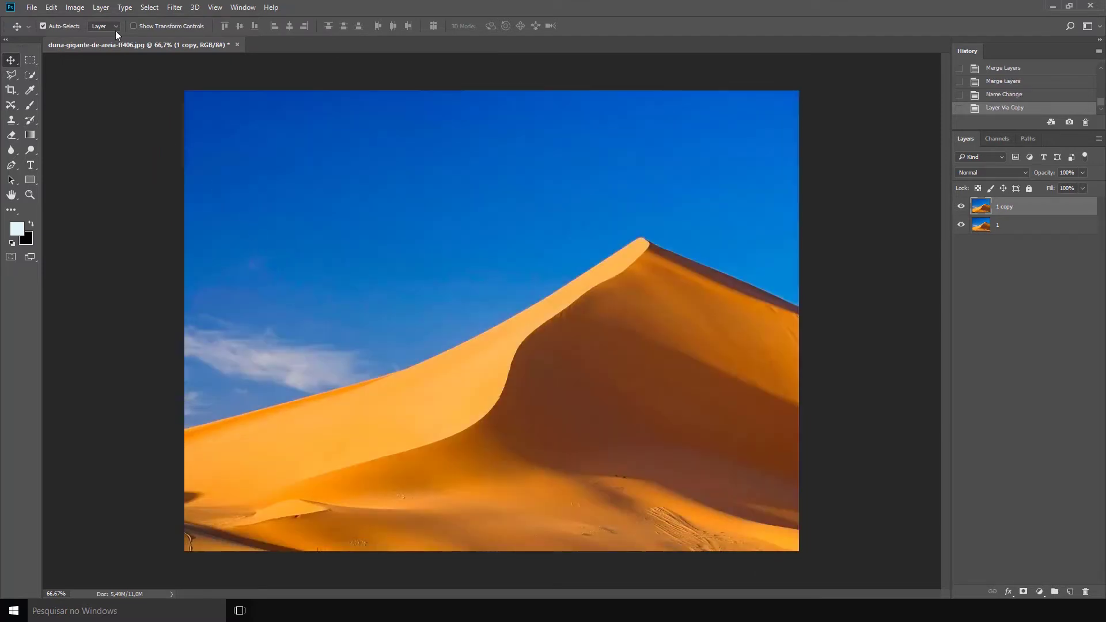
# Try a Black & White adjustment on the duplicate layer, with Blues at -19 and Cyans lowered slightly, and cancel it
pyautogui.click(77, 8)
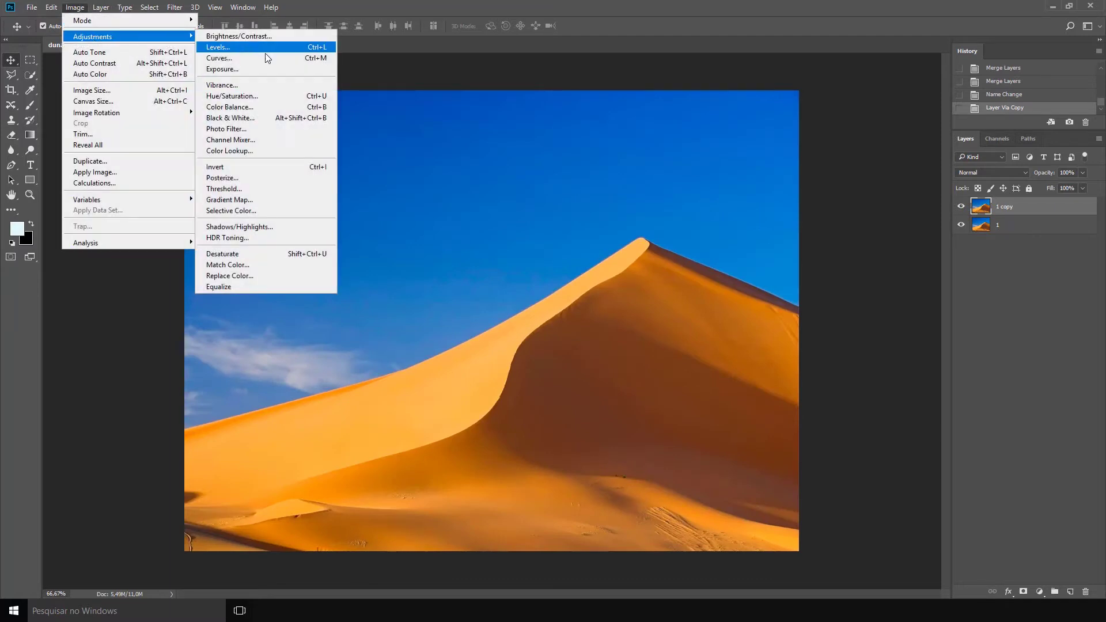
pyautogui.click(252, 118)
pyautogui.moveTo(533, 118); pyautogui.dragTo(932, 112)
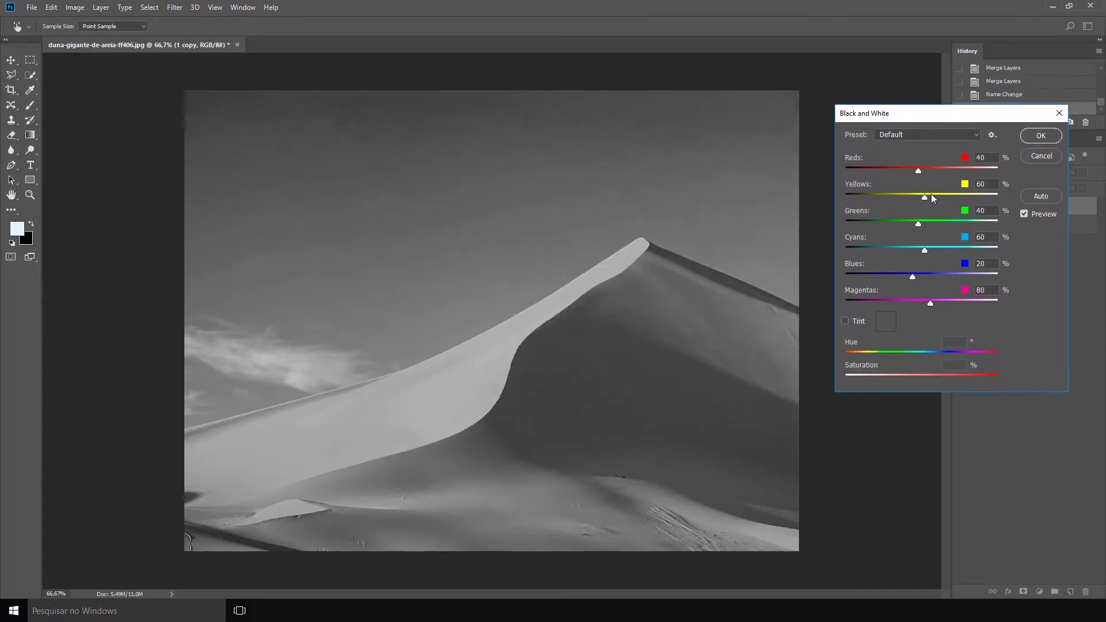
pyautogui.moveTo(914, 278)
pyautogui.mouseDown()
pyautogui.moveTo(963, 276)
pyautogui.moveTo(870, 273)
pyautogui.moveTo(914, 278)
pyautogui.moveTo(901, 281)
pyautogui.mouseUp()
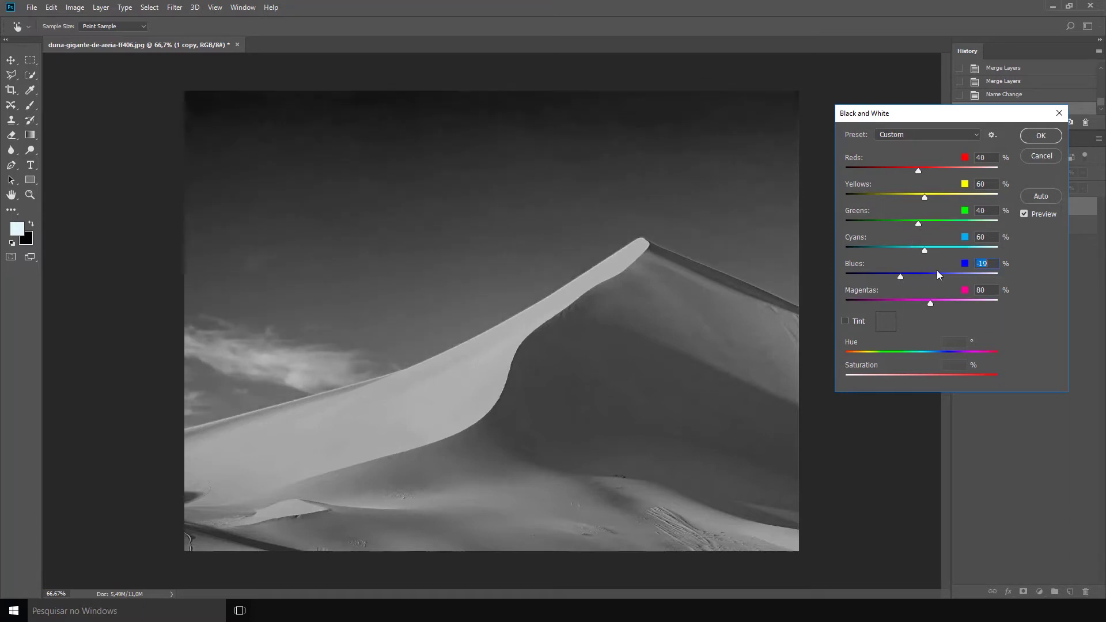
pyautogui.moveTo(921, 249)
pyautogui.mouseDown()
pyautogui.moveTo(895, 253)
pyautogui.moveTo(917, 257)
pyautogui.mouseUp()
pyautogui.click(1025, 160)
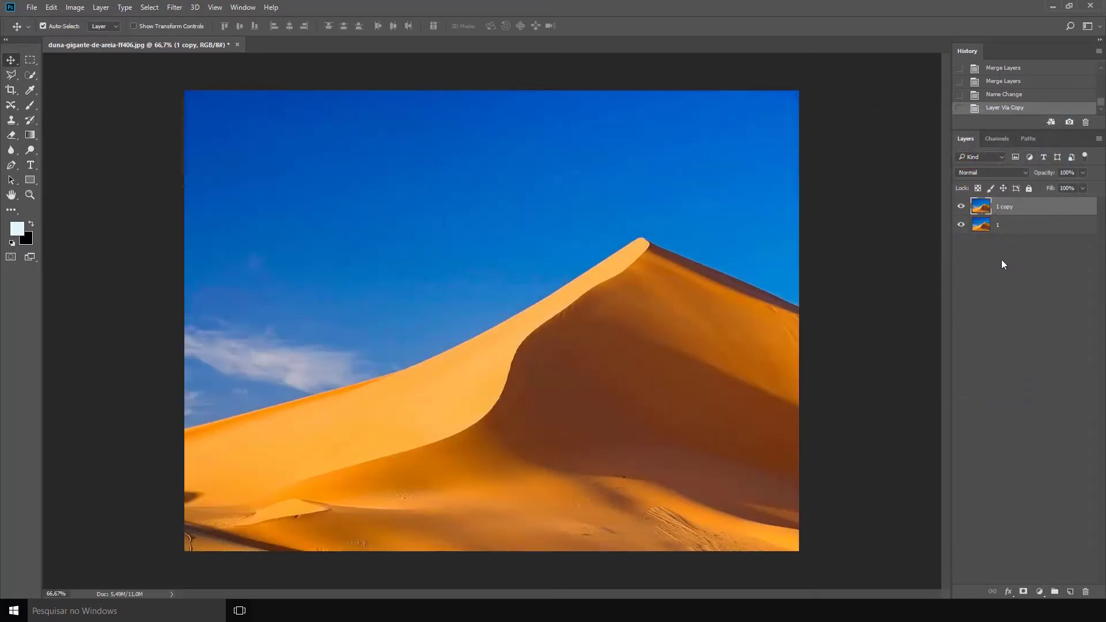
# Desaturate the duplicate layer and rename it pb
pyautogui.hotkey('ctrl', 'shift', 'u')
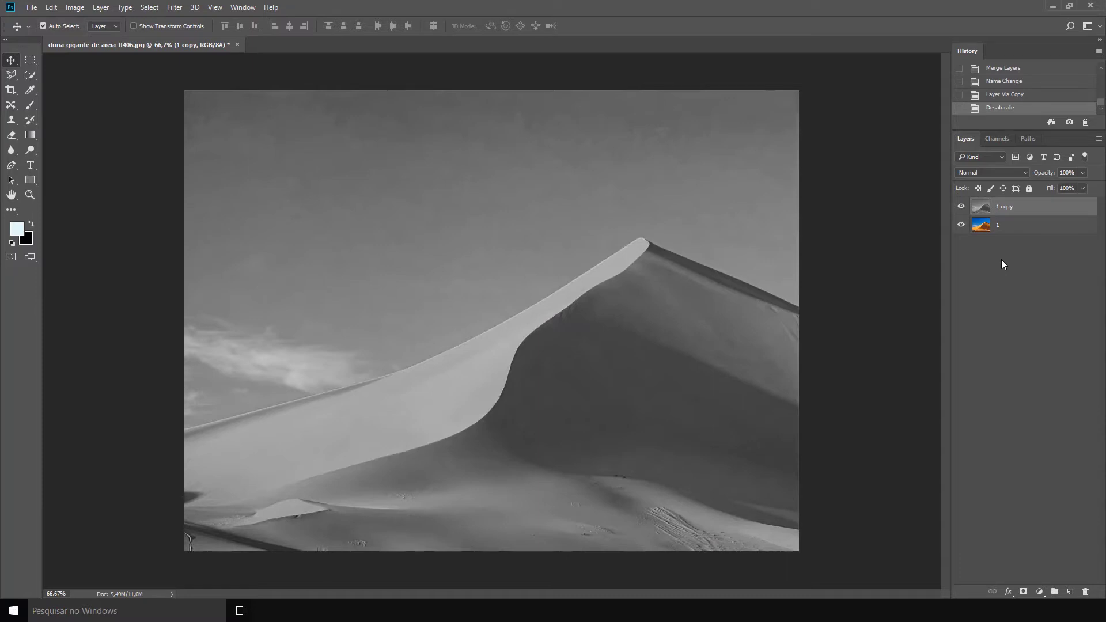
pyautogui.doubleClick(1004, 207)
pyautogui.write('pb')
pyautogui.press('Return')
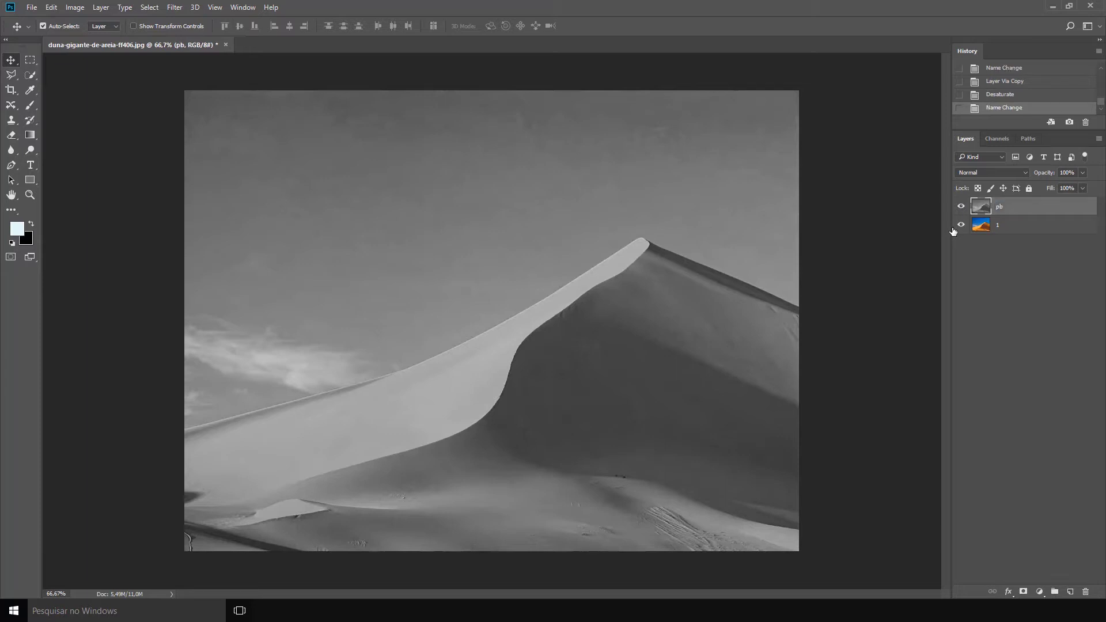
# Add a new empty layer above the pb layer
pyautogui.click(1015, 271)
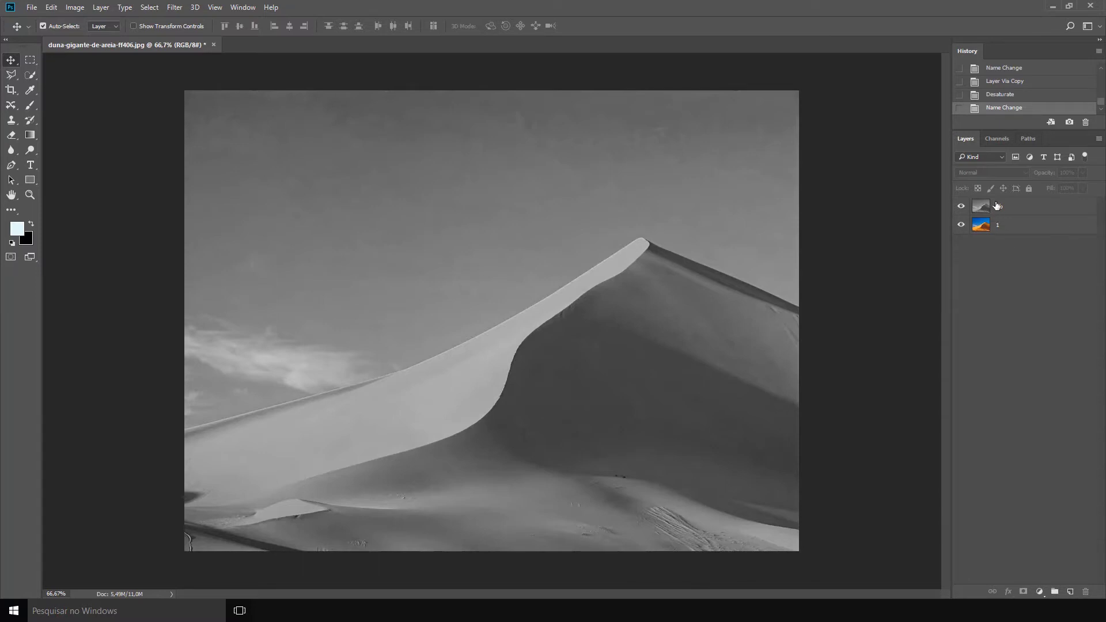
pyautogui.click(1010, 209)
pyautogui.click(1009, 263)
pyautogui.click(1069, 593)
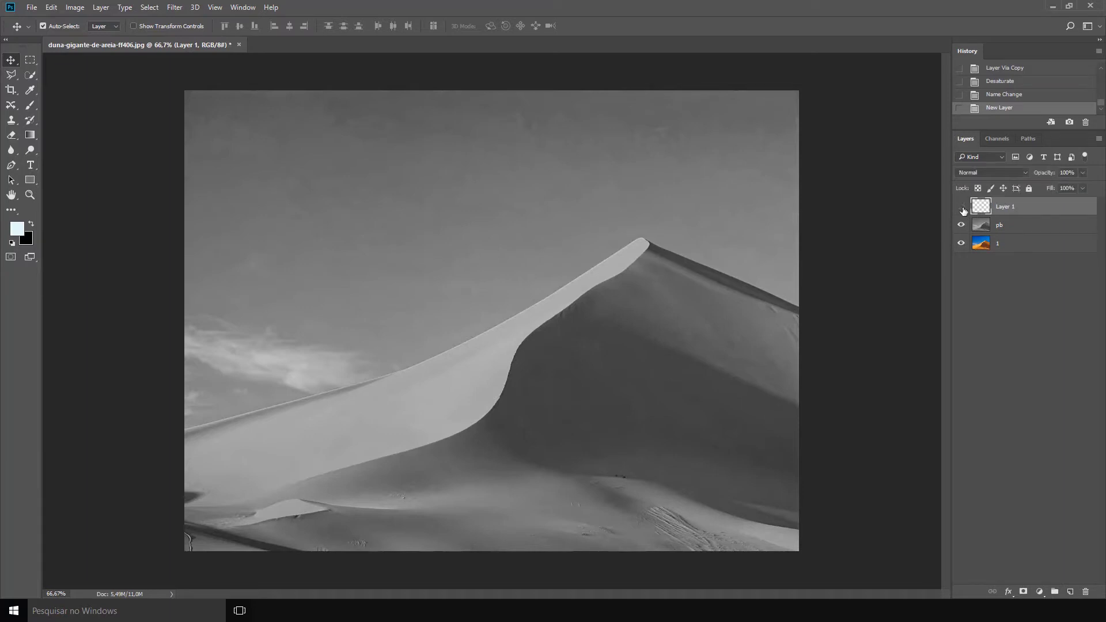
# Hide and show the new empty layer, the pb layer and layer 1 in turn, ending with all three shown
pyautogui.moveTo(965, 224); pyautogui.dragTo(965, 244)
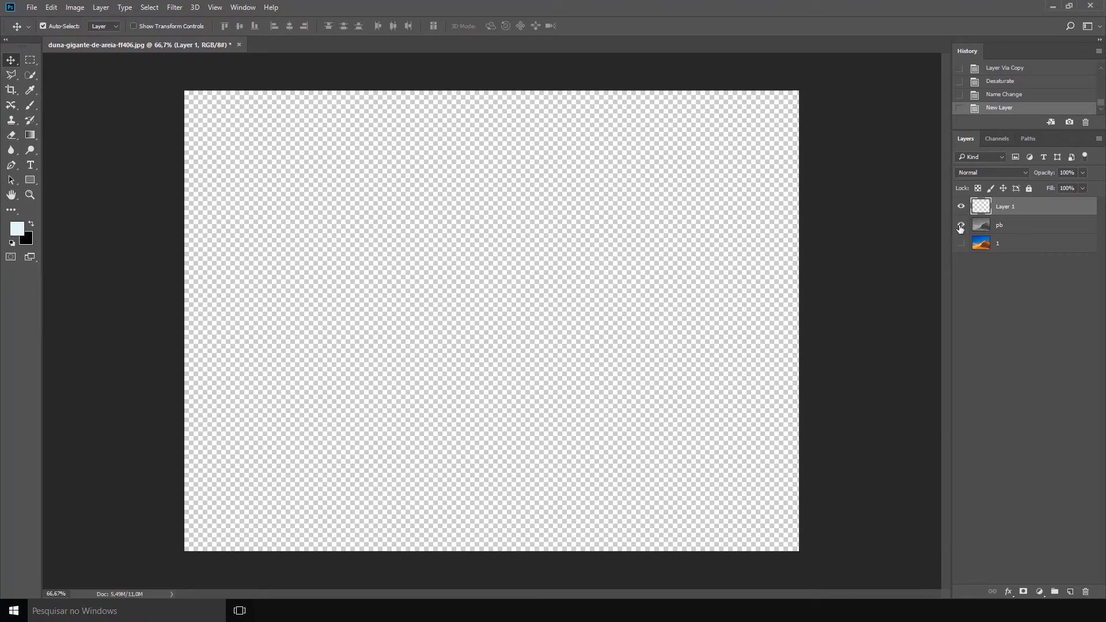
pyautogui.click(962, 225)
pyautogui.click(963, 244)
pyautogui.click(961, 225)
pyautogui.click(963, 243)
pyautogui.click(961, 207)
pyautogui.click(962, 207)
pyautogui.click(962, 226)
pyautogui.click(963, 244)
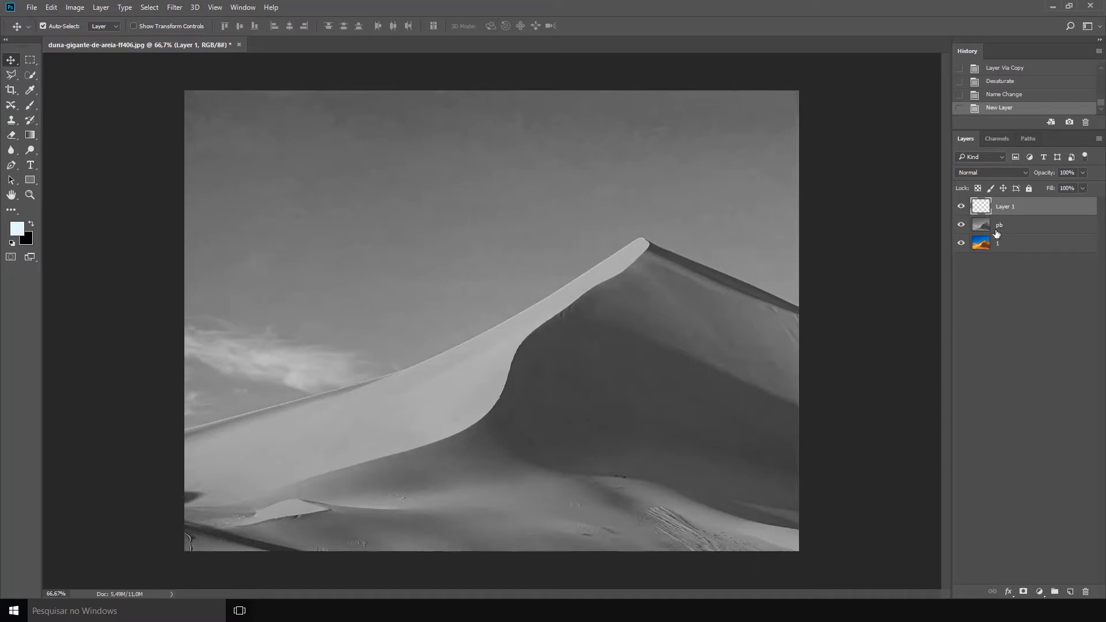
# Toggle the visibility of the pb layer to compare the grayscale copy with the coloured photo beneath it
pyautogui.click(997, 226)
pyautogui.click(1003, 245)
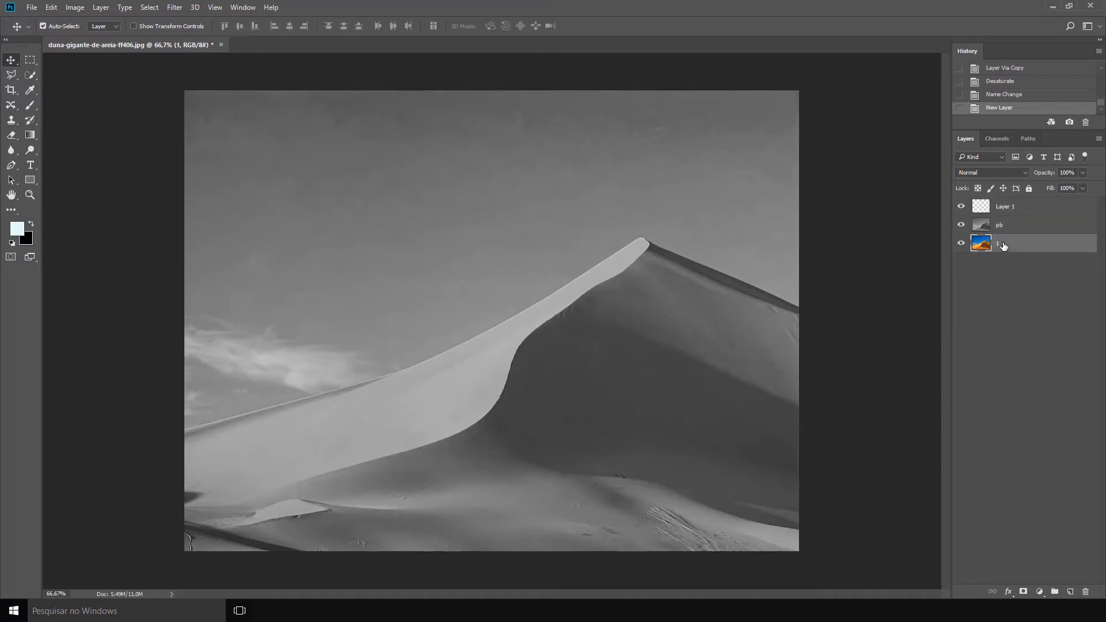
pyautogui.click(962, 226)
pyautogui.click(962, 226)
pyautogui.click(962, 226)
pyautogui.click(961, 226)
# Swap the foreground and background colours and fill the empty top layer with black using the Paint Bucket
pyautogui.click(991, 207)
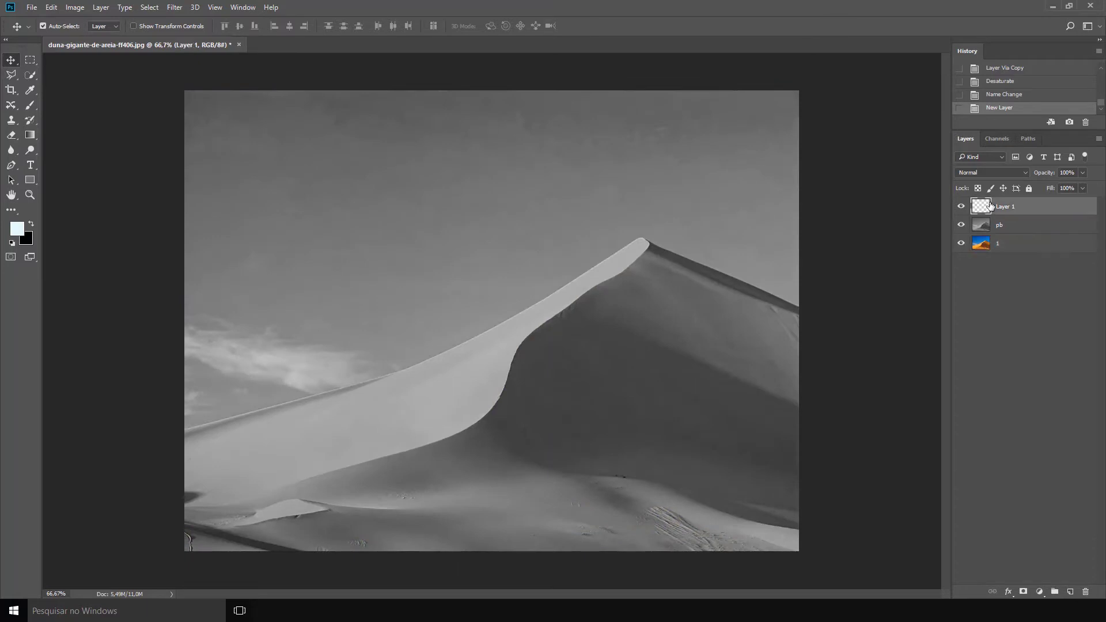
pyautogui.click(35, 140)
pyautogui.click(78, 150)
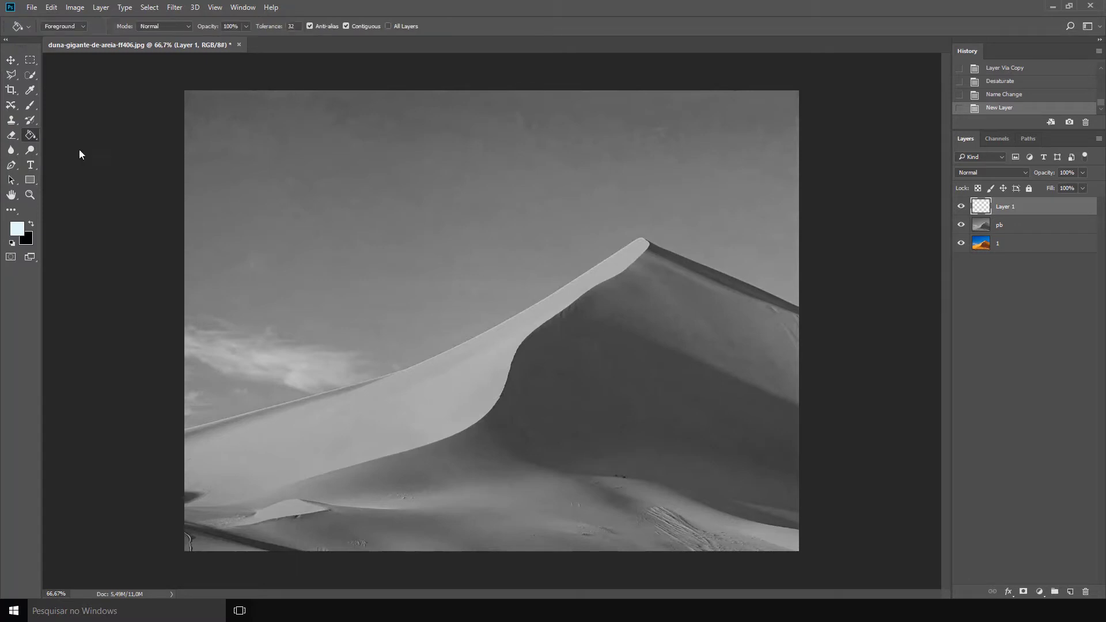
pyautogui.click(17, 229)
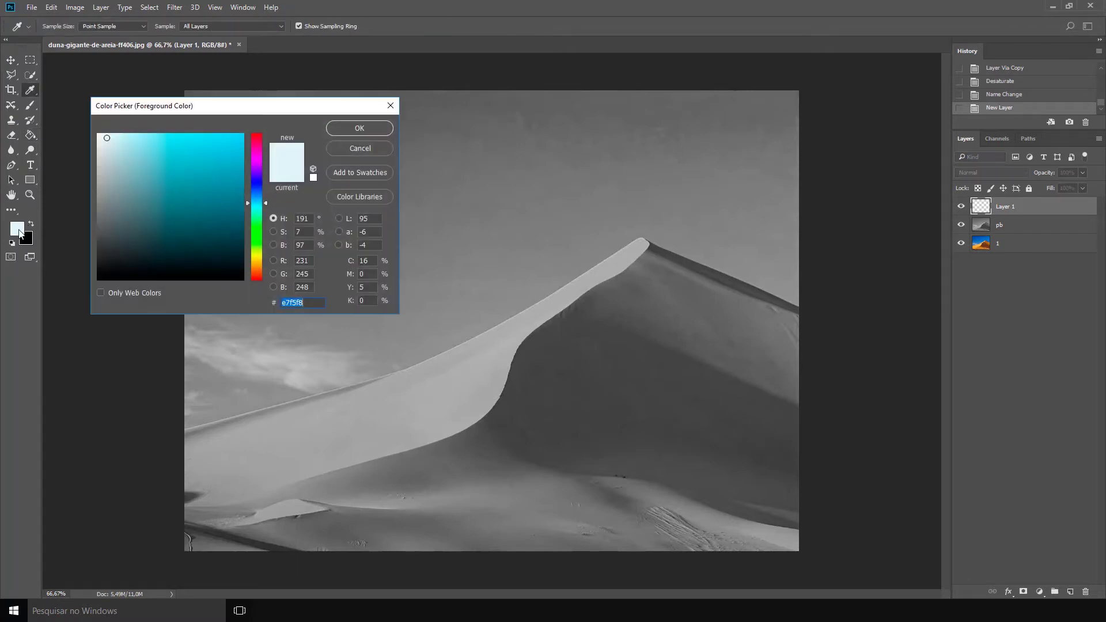
pyautogui.click(358, 149)
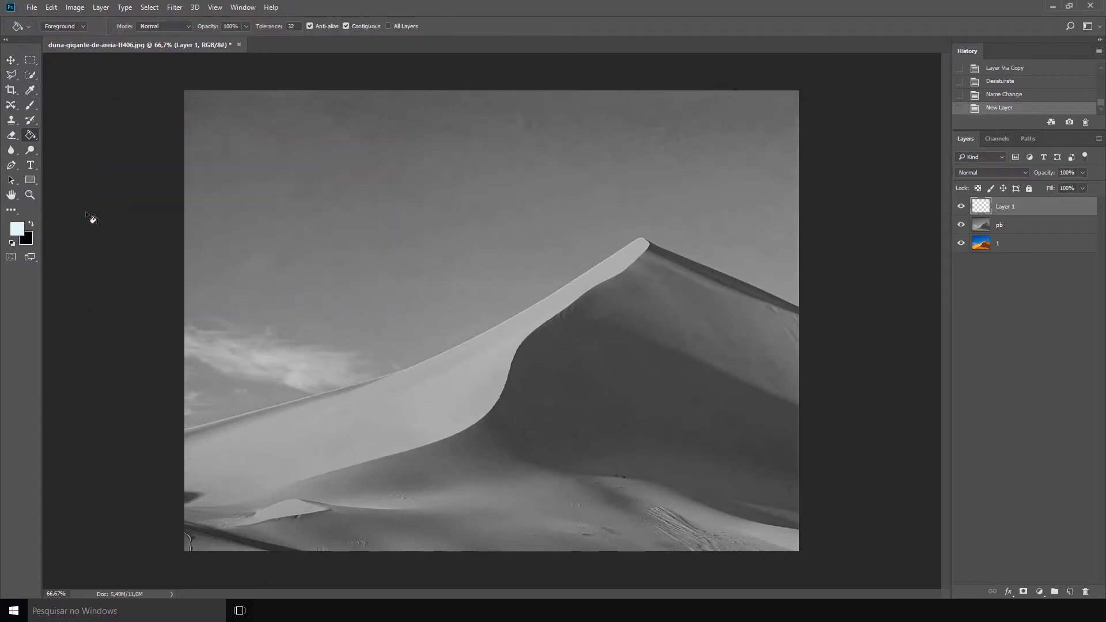
pyautogui.click(31, 222)
pyautogui.click(31, 223)
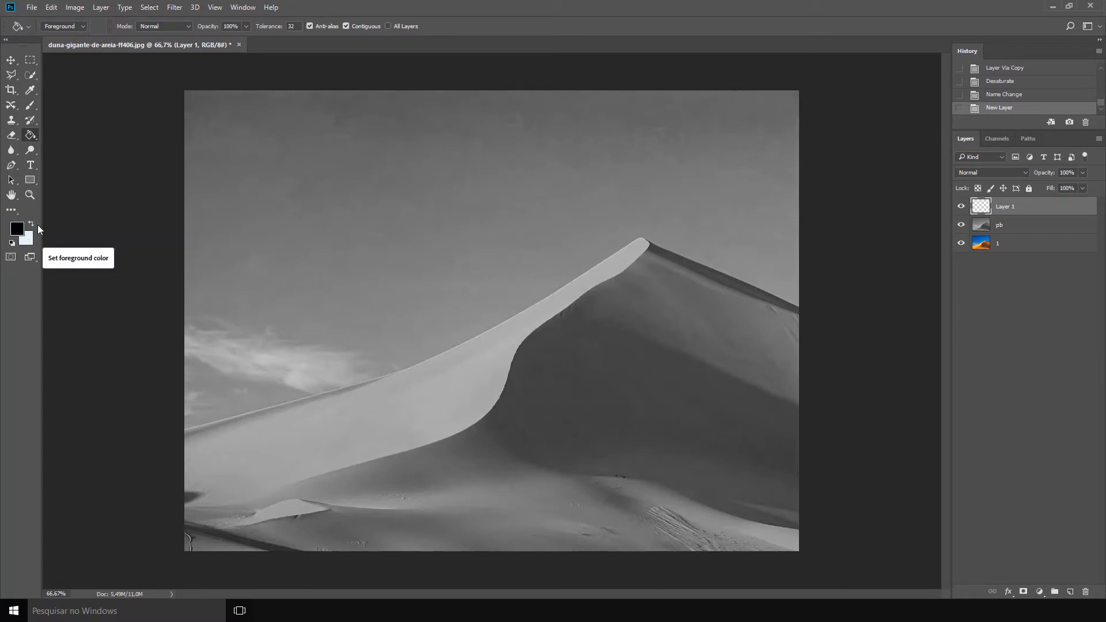
pyautogui.click(460, 235)
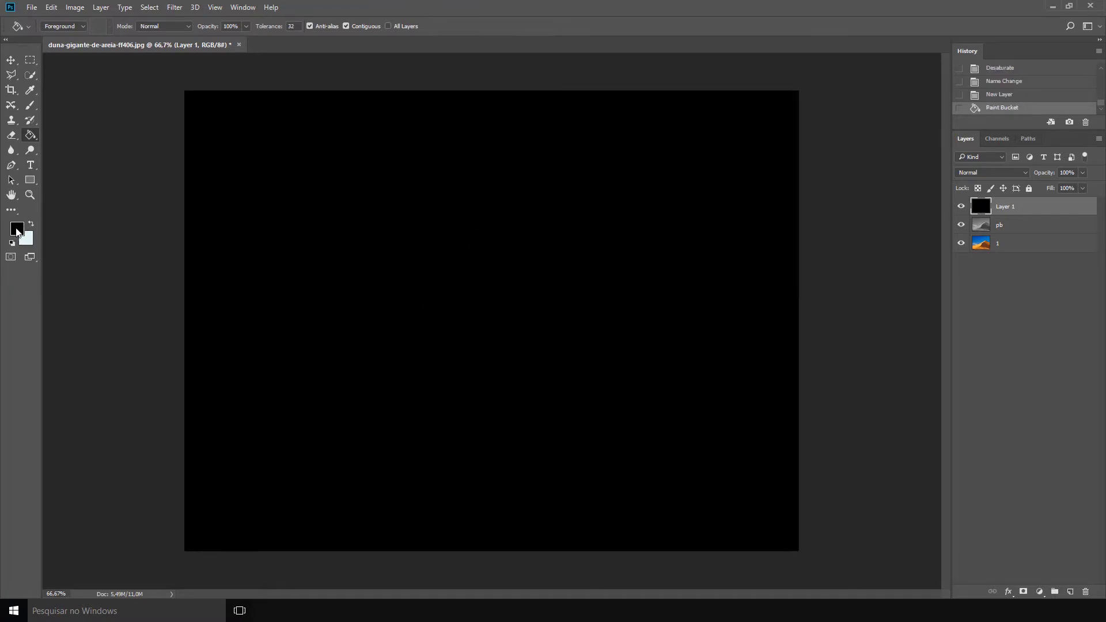
# Set the foreground colour to yellow #eaff00 and fill Layer 1 with it
pyautogui.click(17, 231)
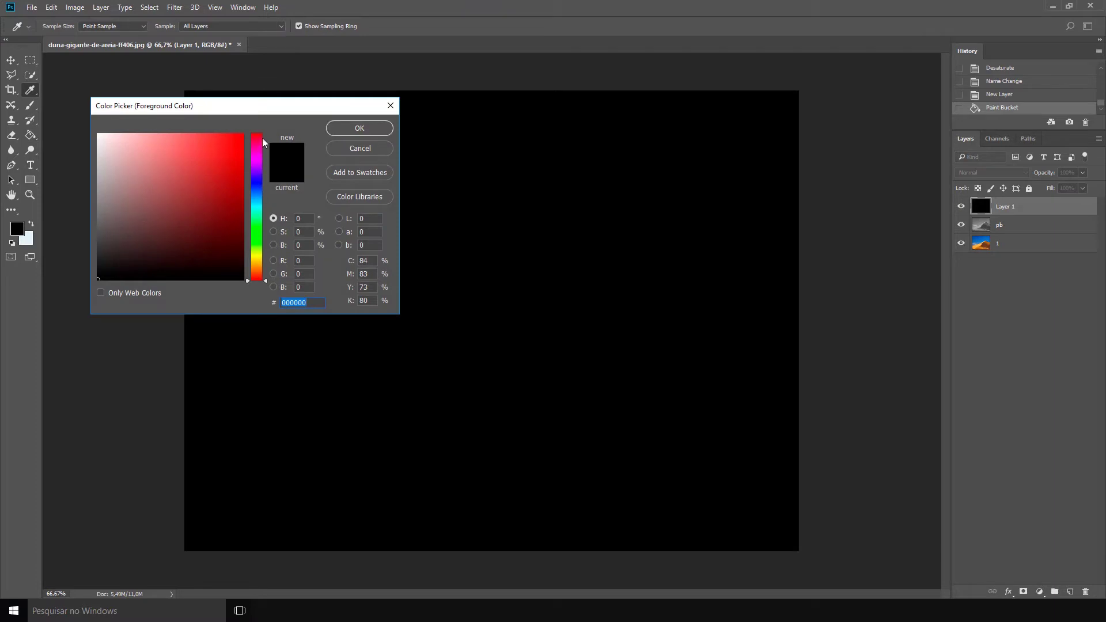
pyautogui.click(258, 182)
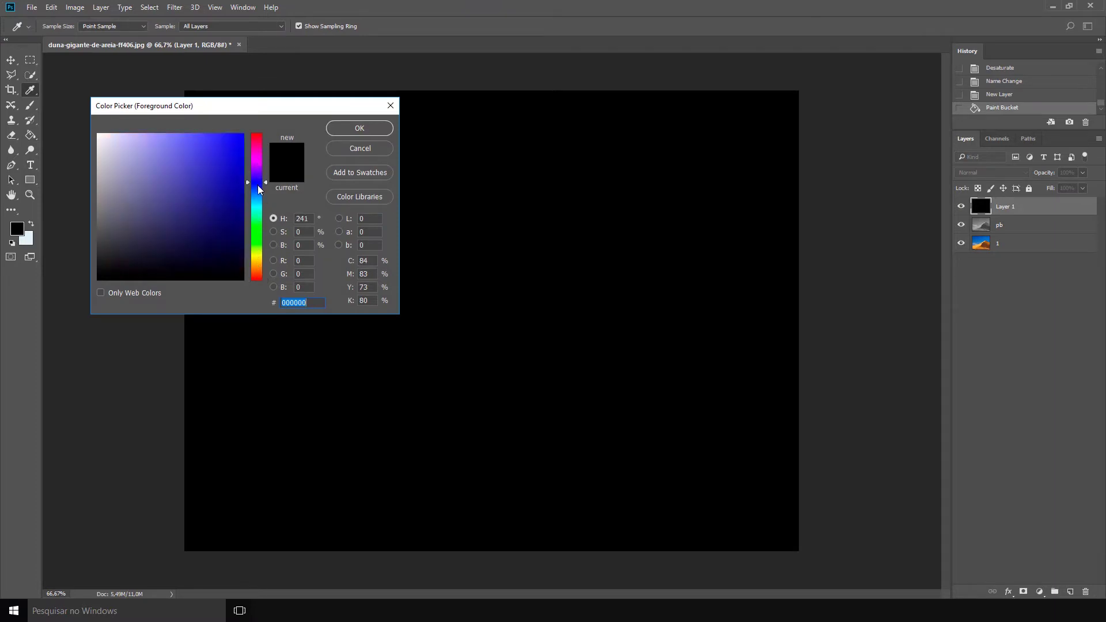
pyautogui.moveTo(259, 190); pyautogui.dragTo(262, 257)
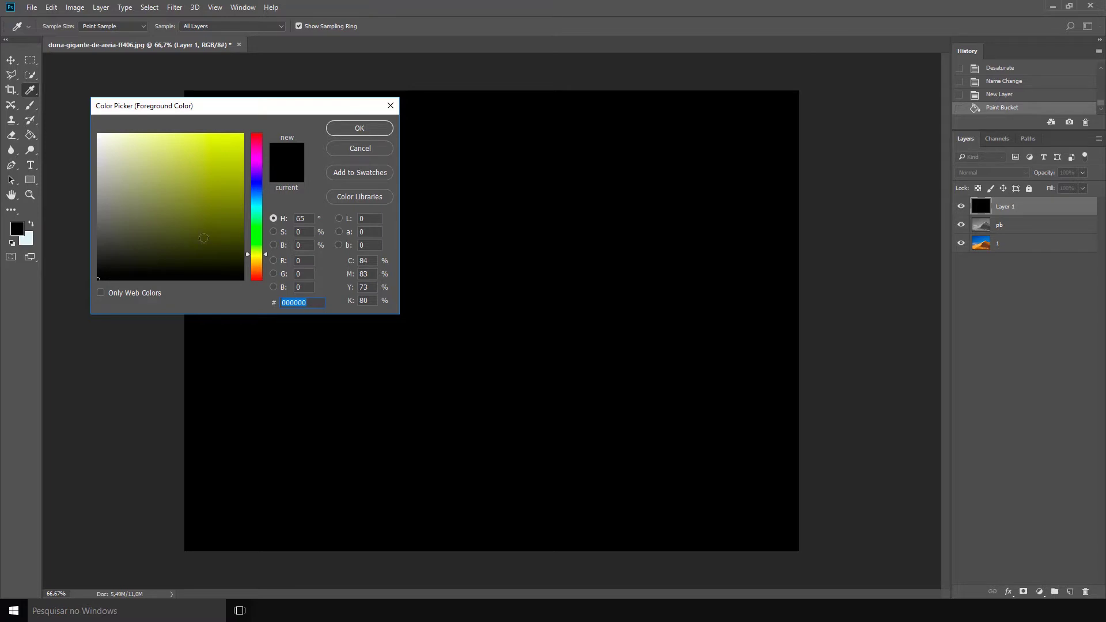
pyautogui.moveTo(261, 258)
pyautogui.mouseDown()
pyautogui.moveTo(262, 242)
pyautogui.moveTo(261, 254)
pyautogui.mouseUp()
pyautogui.moveTo(188, 171)
pyautogui.mouseDown()
pyautogui.moveTo(161, 143)
pyautogui.moveTo(212, 180)
pyautogui.moveTo(244, 133)
pyautogui.mouseUp()
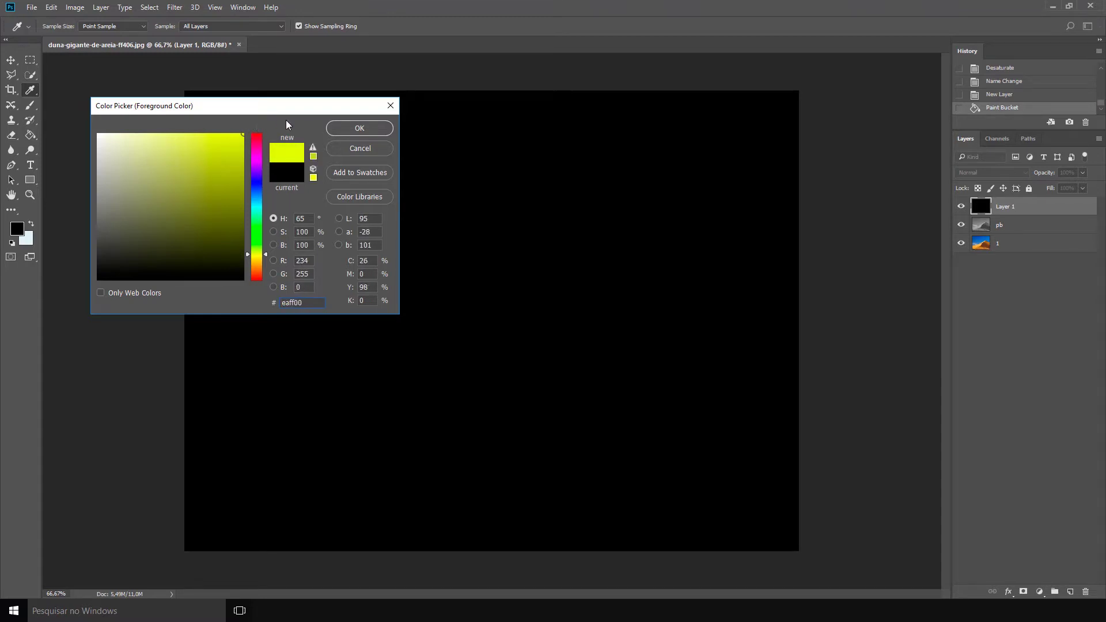
pyautogui.click(361, 128)
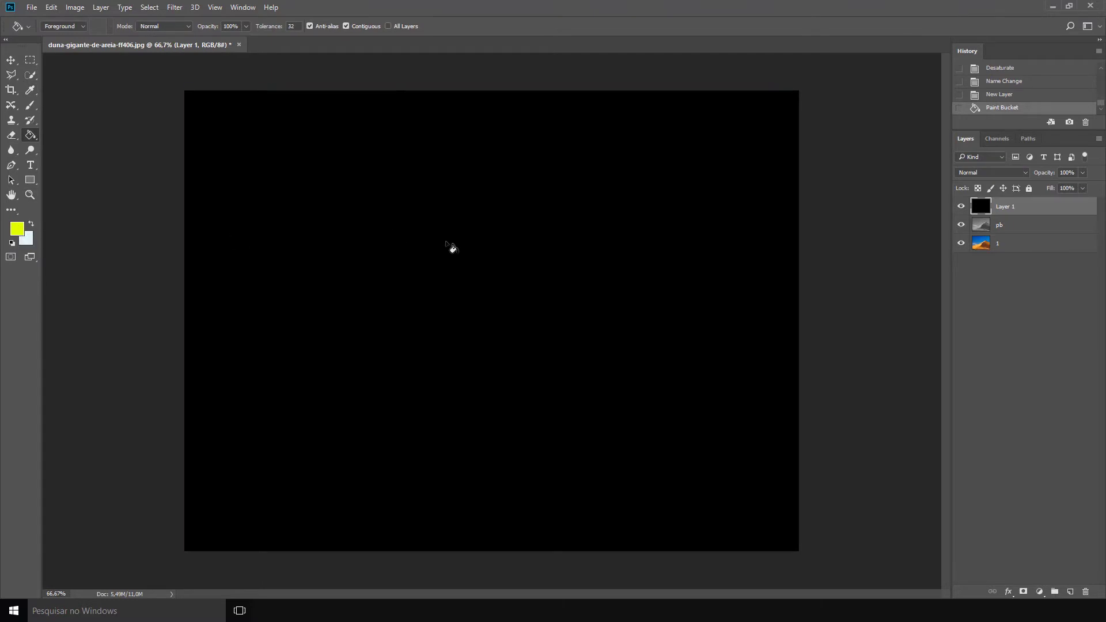
pyautogui.click(453, 248)
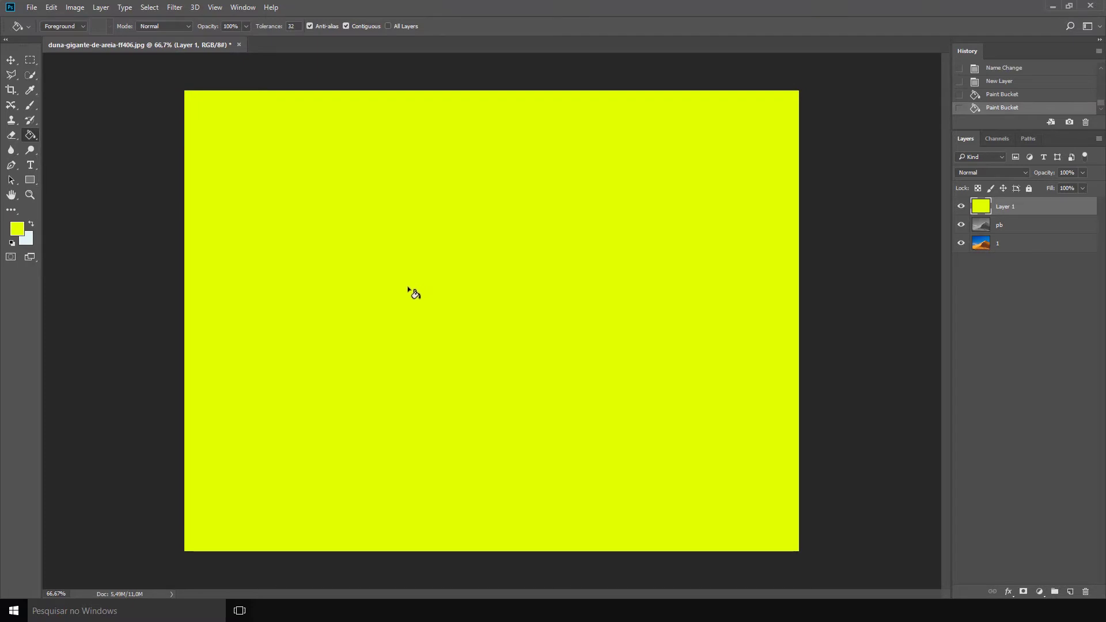
# Reset the default colours, then set the background colour to green and the foreground colour to bright red
pyautogui.press('d')
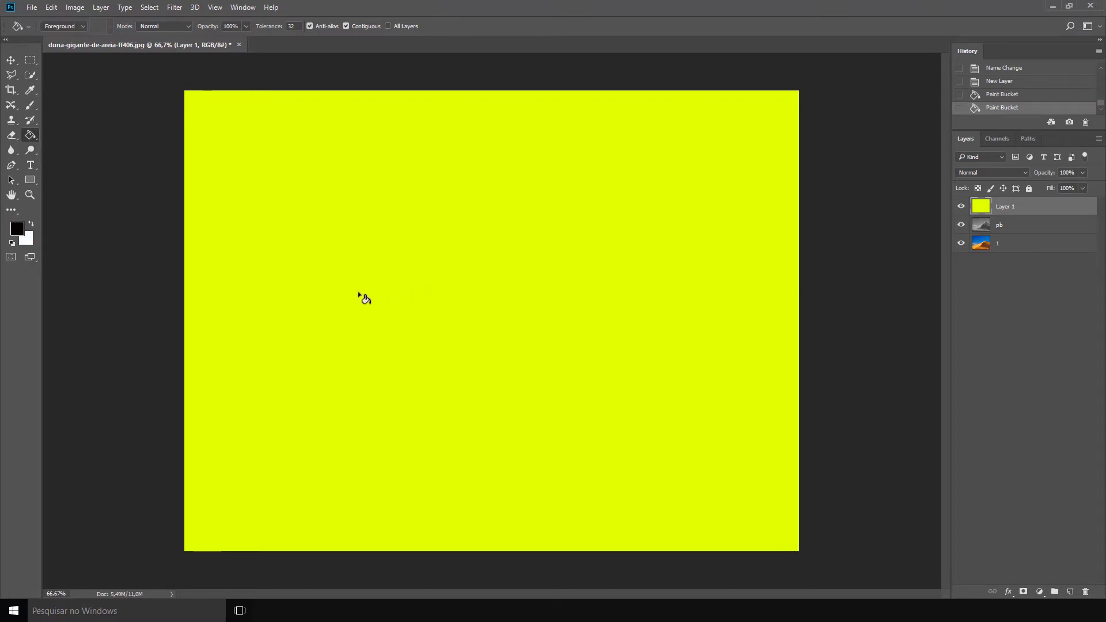
pyautogui.click(17, 230)
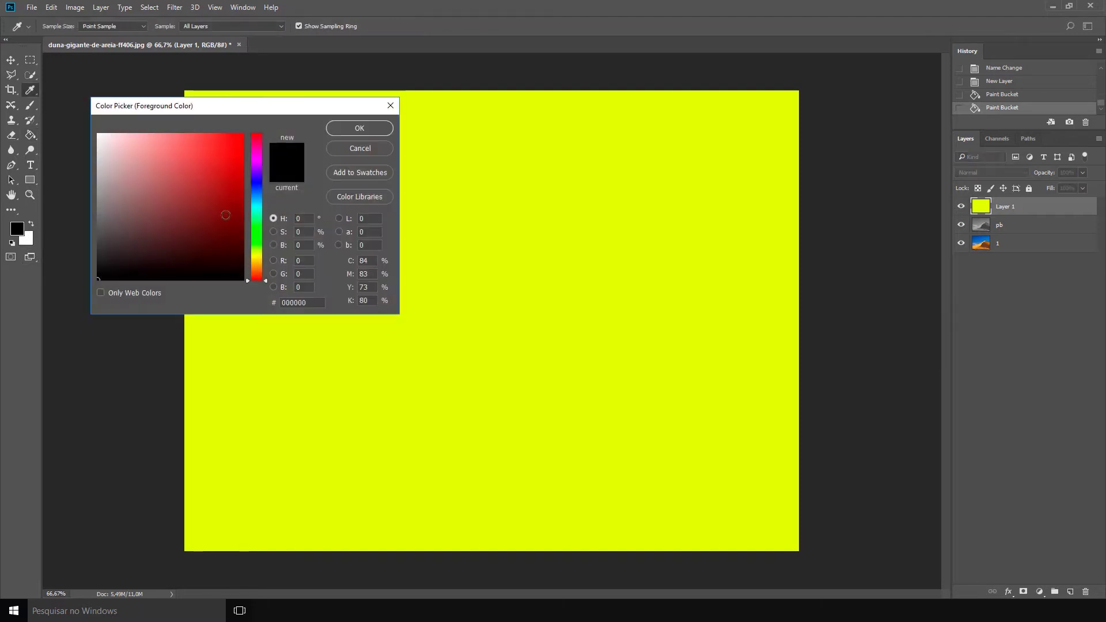
pyautogui.click(257, 233)
pyautogui.click(233, 160)
pyautogui.click(357, 128)
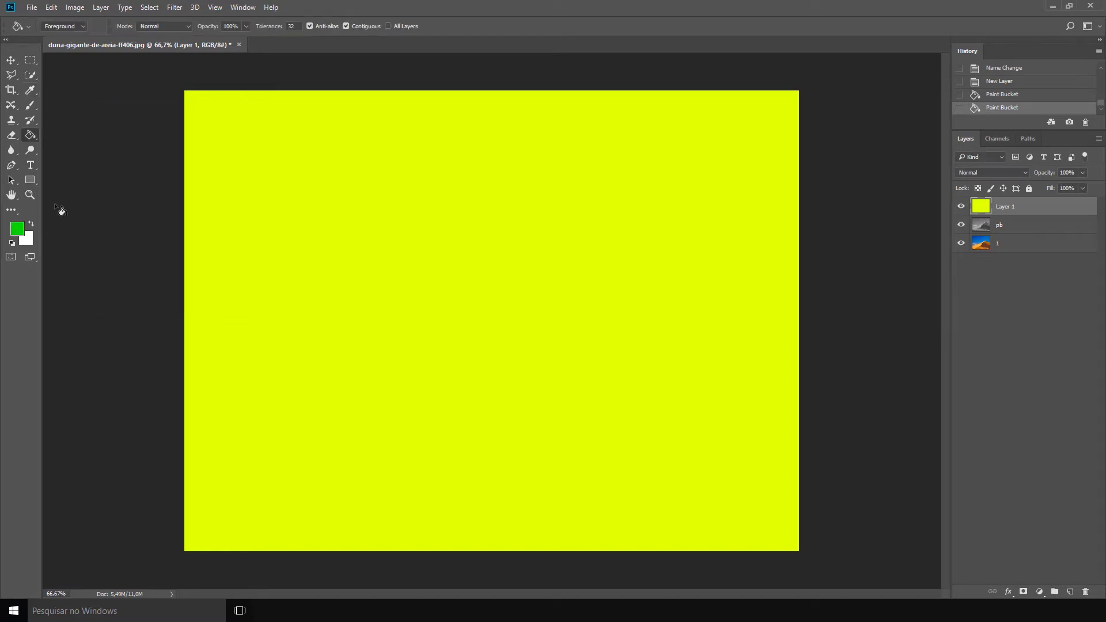
pyautogui.click(17, 229)
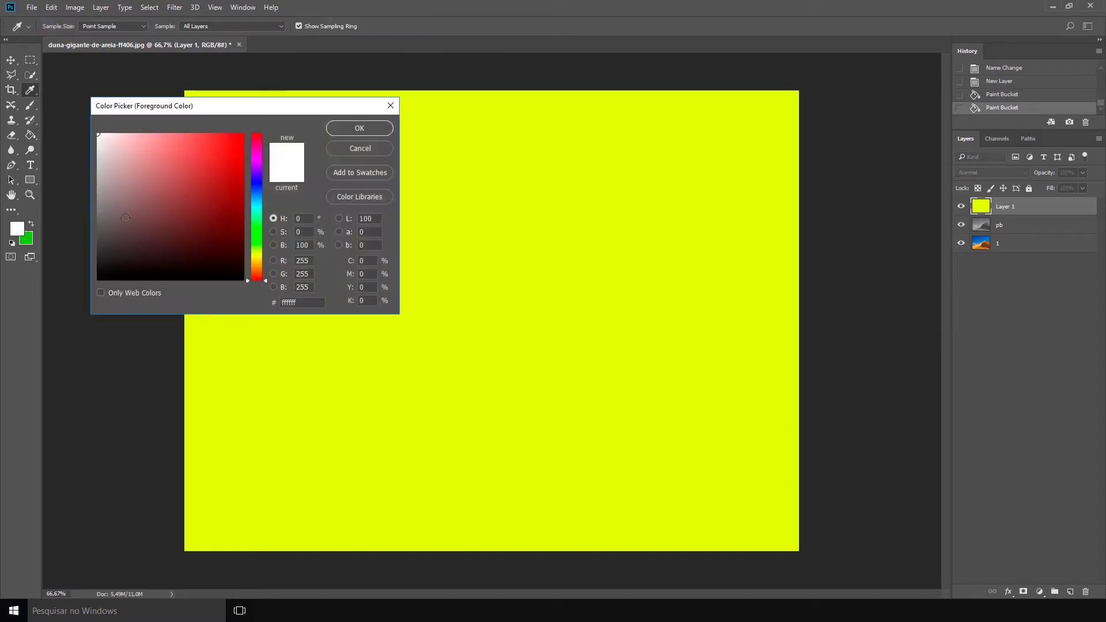
pyautogui.click(234, 146)
pyautogui.click(347, 130)
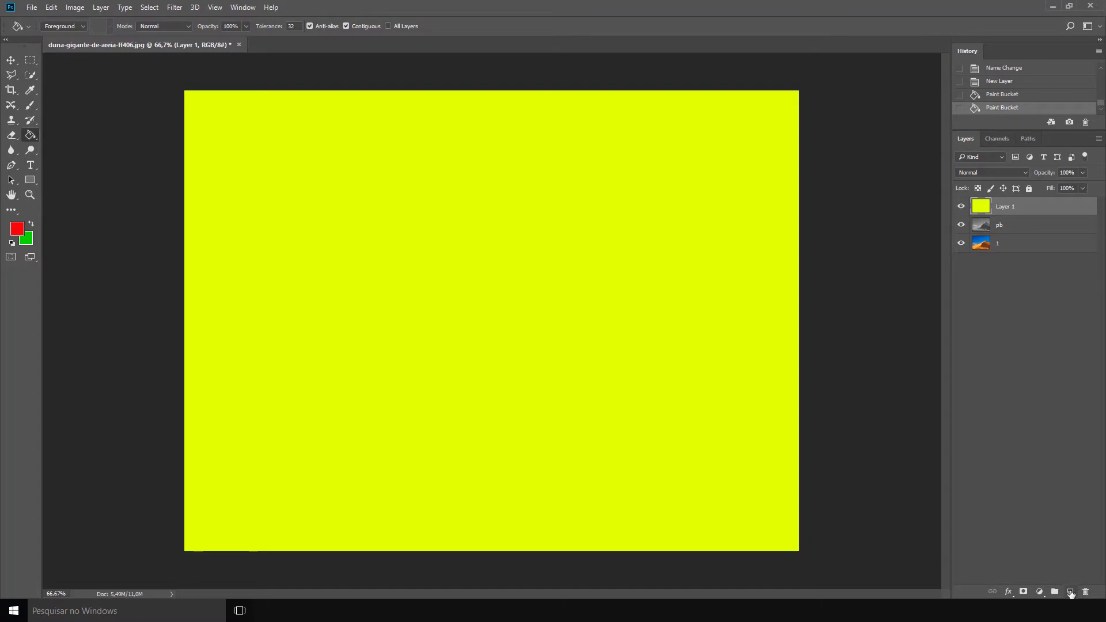
# Add a new empty layer above the yellow Layer 1
pyautogui.click(1071, 593)
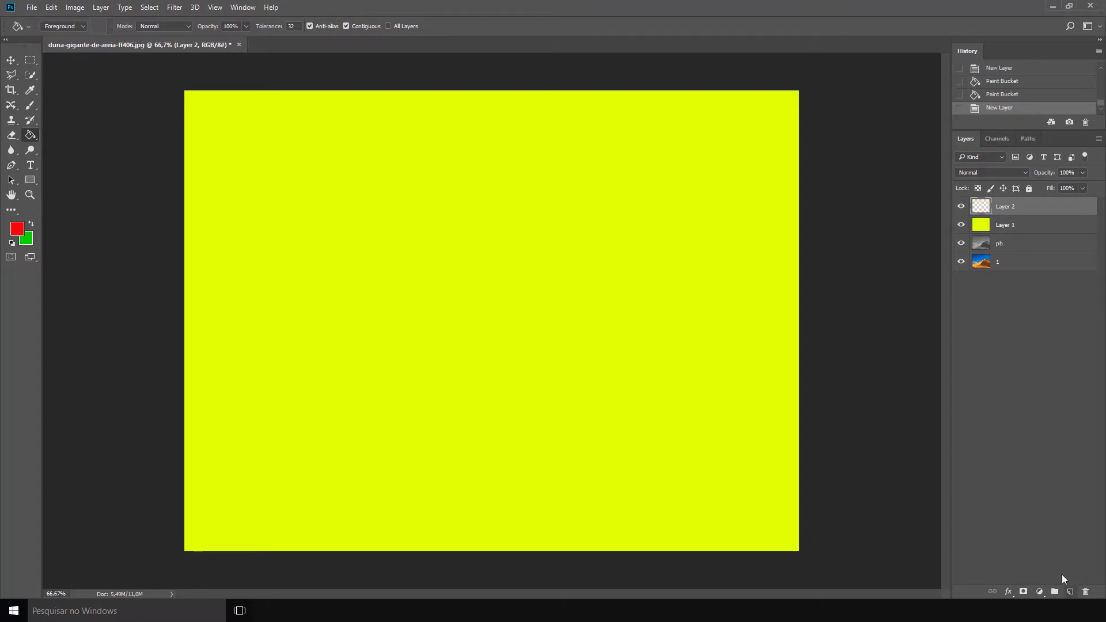
# Fill Layer 2 with red, then add a new layer above it and fill it with the green background colour
pyautogui.click(327, 229)
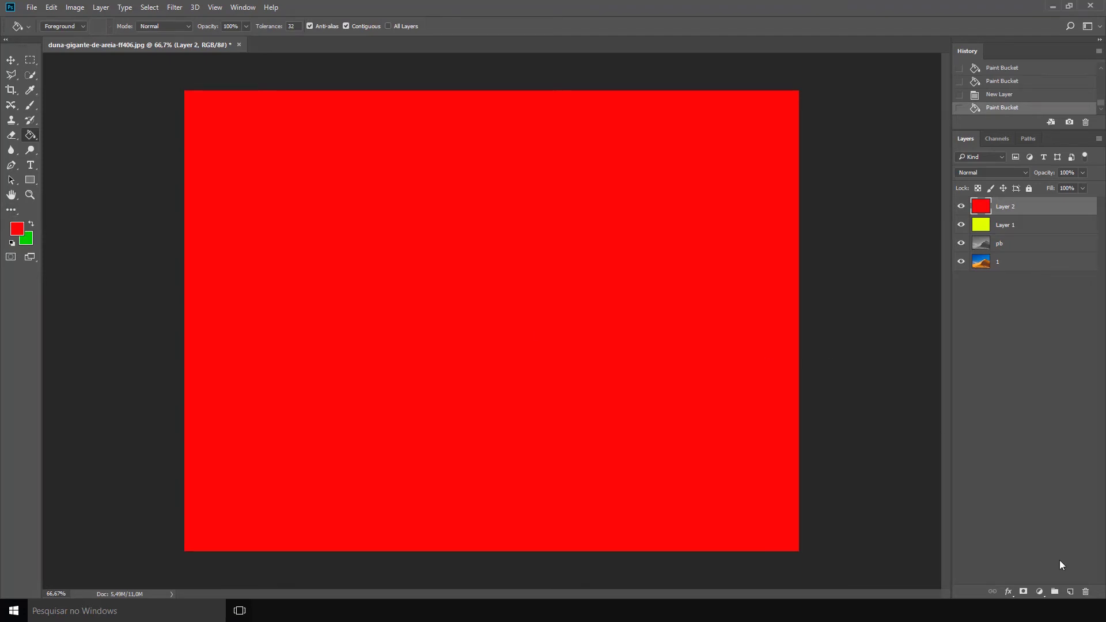
pyautogui.click(1070, 592)
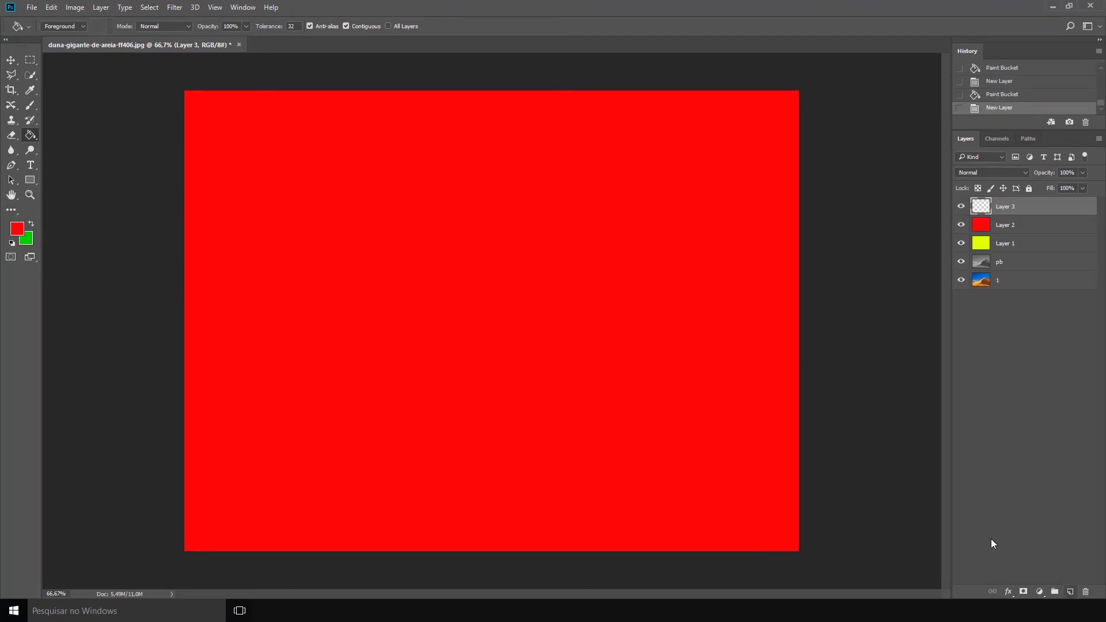
pyautogui.click(31, 225)
pyautogui.click(405, 227)
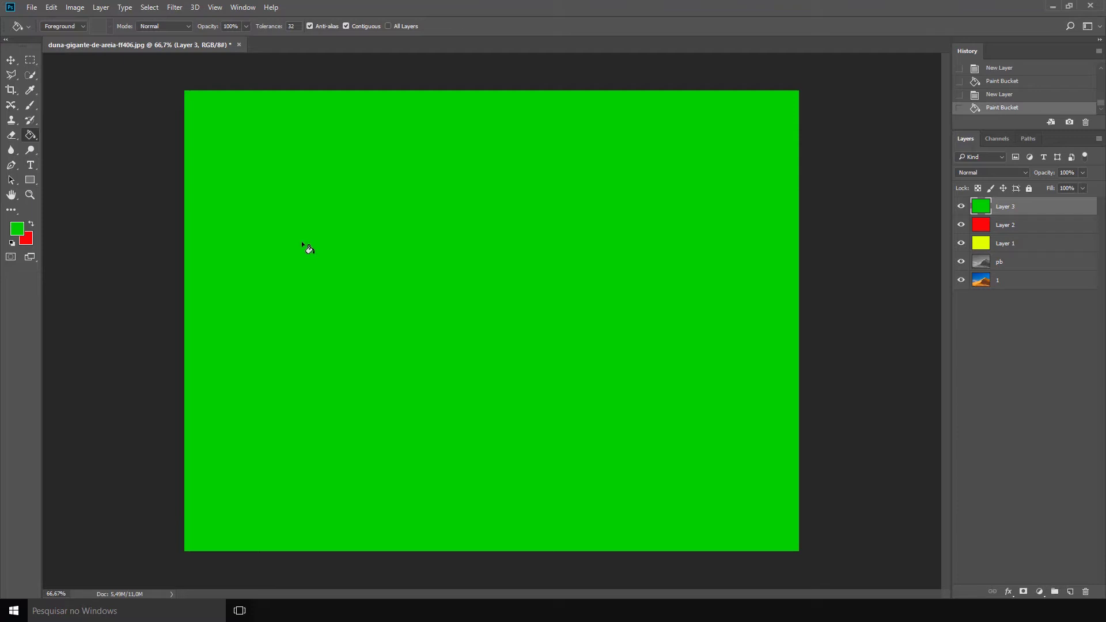
# Reset the default colours, add another new layer and fill it with black, then refill it with white
pyautogui.press('d')
pyautogui.click(1072, 592)
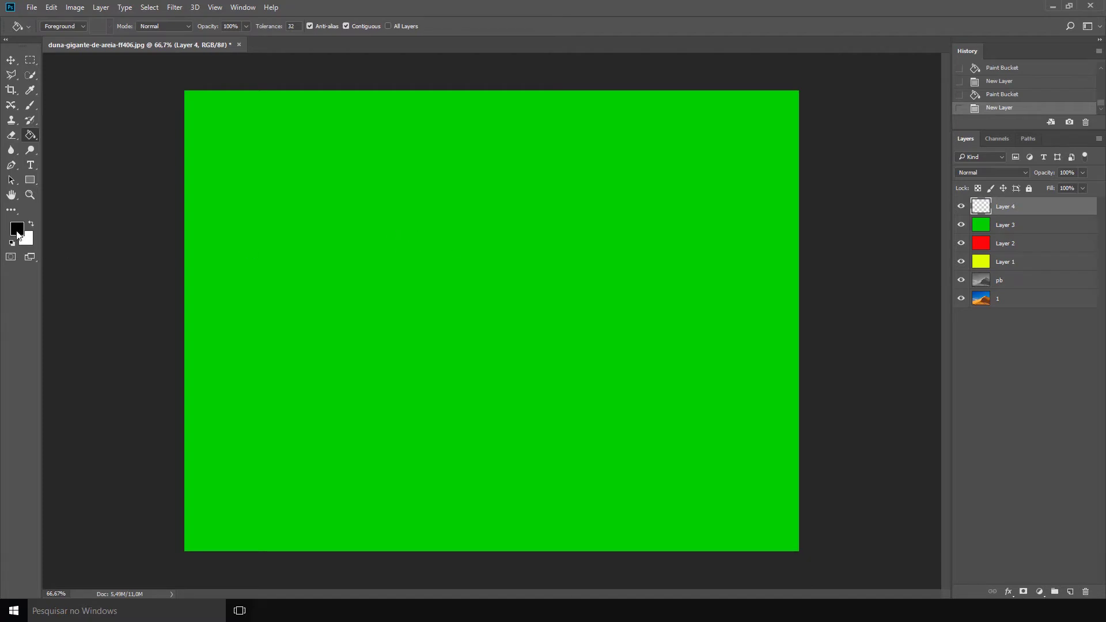
pyautogui.click(402, 268)
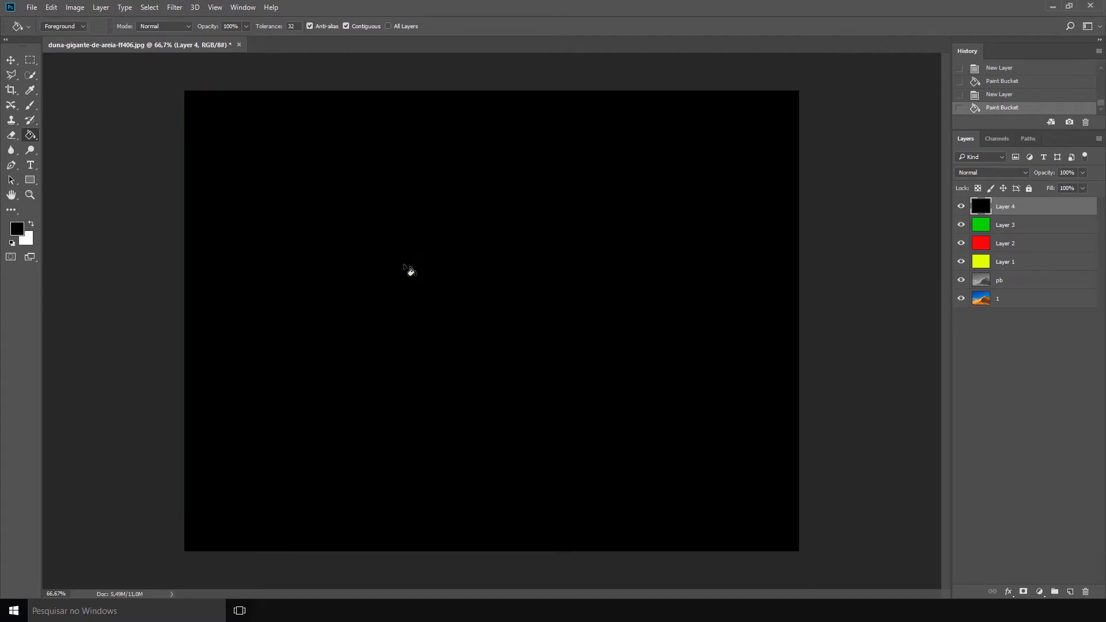
pyautogui.click(32, 225)
pyautogui.click(526, 230)
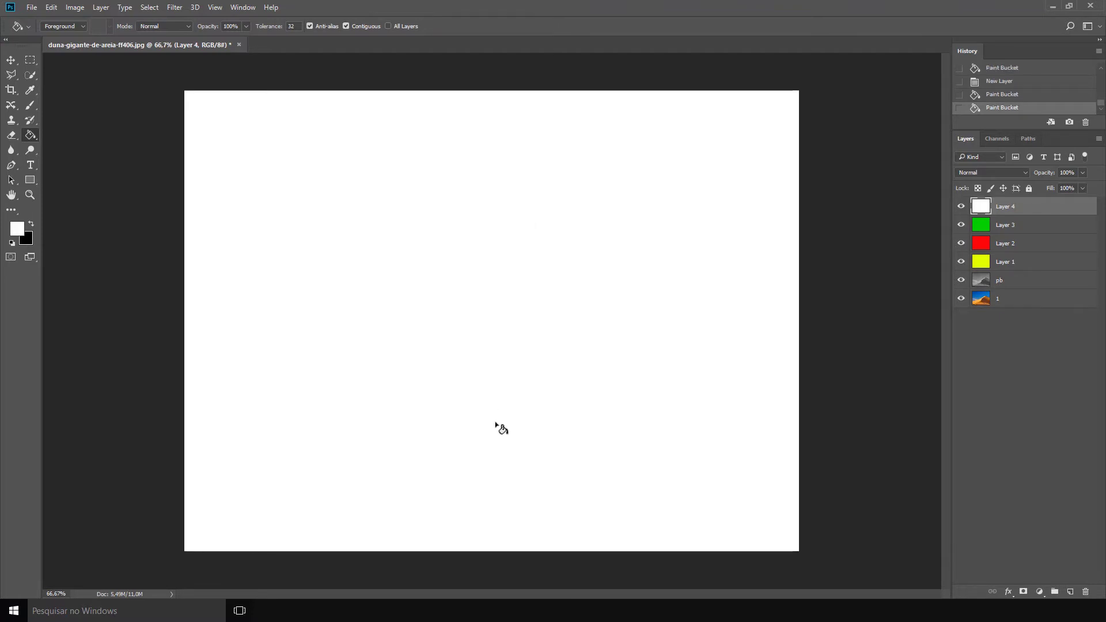
# Swap the foreground and background colours back and forth, ending with black as the foreground
pyautogui.press('x')
pyautogui.press('x')
pyautogui.press('x')
pyautogui.press('x')
pyautogui.press('x')
pyautogui.press('x')
pyautogui.press('x')
# Switch to the Move tool and reorder the green Layer 3 above the white Layer 4
pyautogui.click(10, 60)
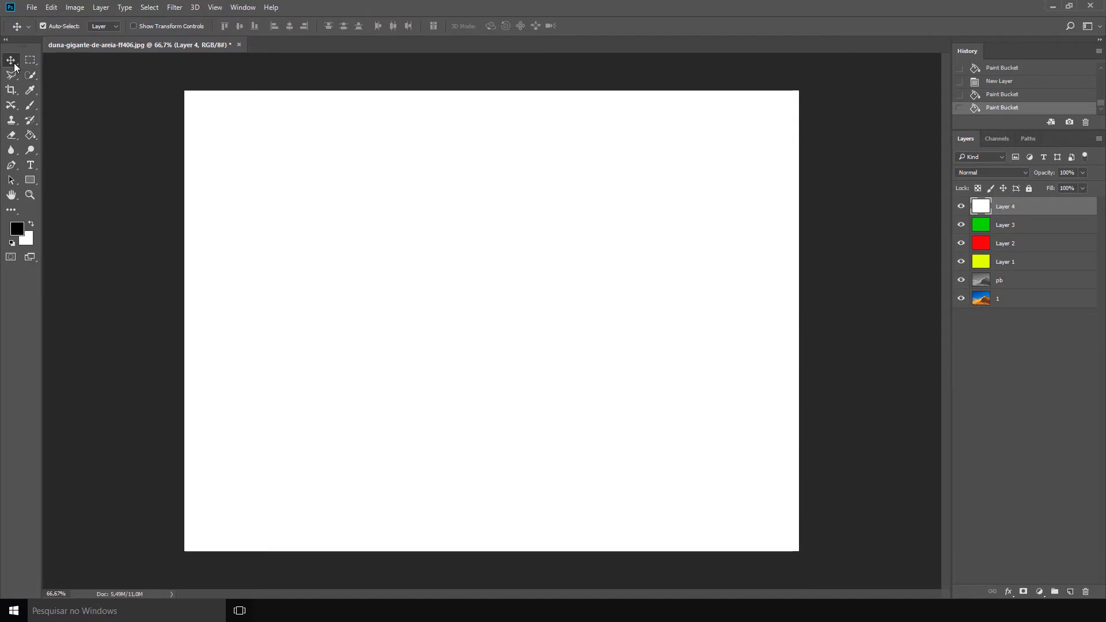
pyautogui.click(991, 321)
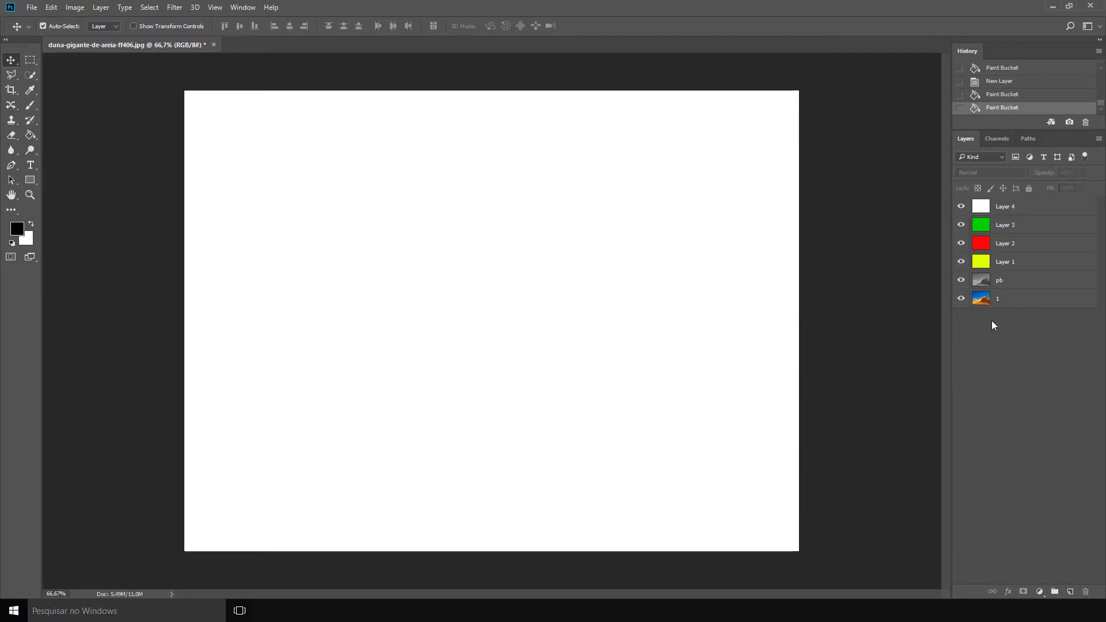
pyautogui.click(1019, 210)
pyautogui.moveTo(994, 228); pyautogui.dragTo(990, 201)
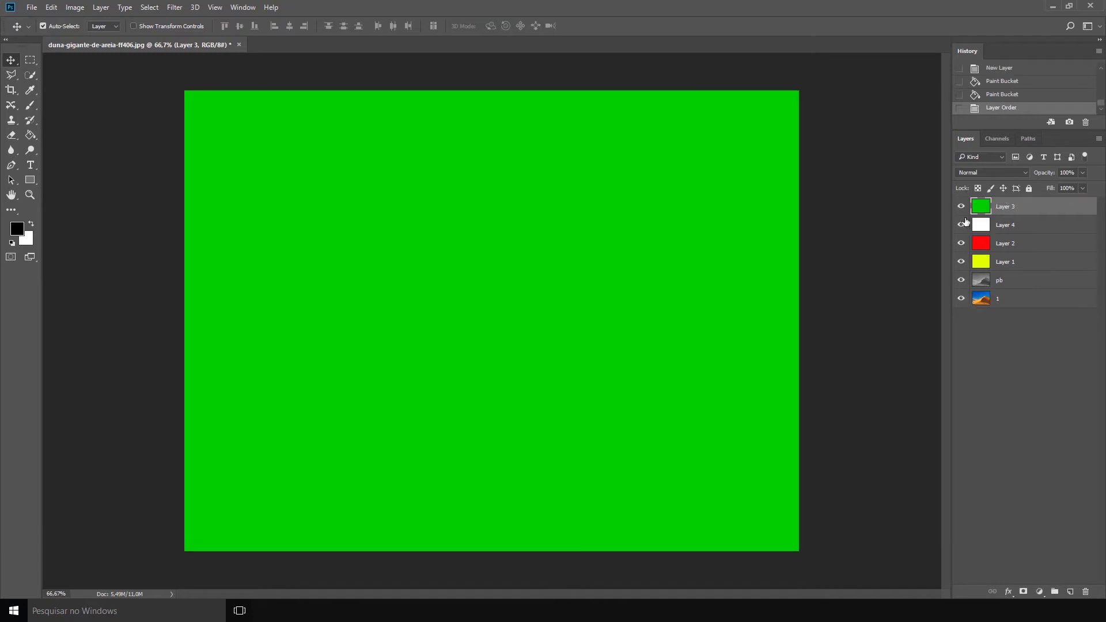
# Hide and show the stacked layers in turn to compare how each one covers those beneath it
pyautogui.moveTo(961, 224); pyautogui.dragTo(962, 300)
pyautogui.moveTo(961, 224); pyautogui.dragTo(962, 298)
pyautogui.click(962, 207)
pyautogui.click(962, 225)
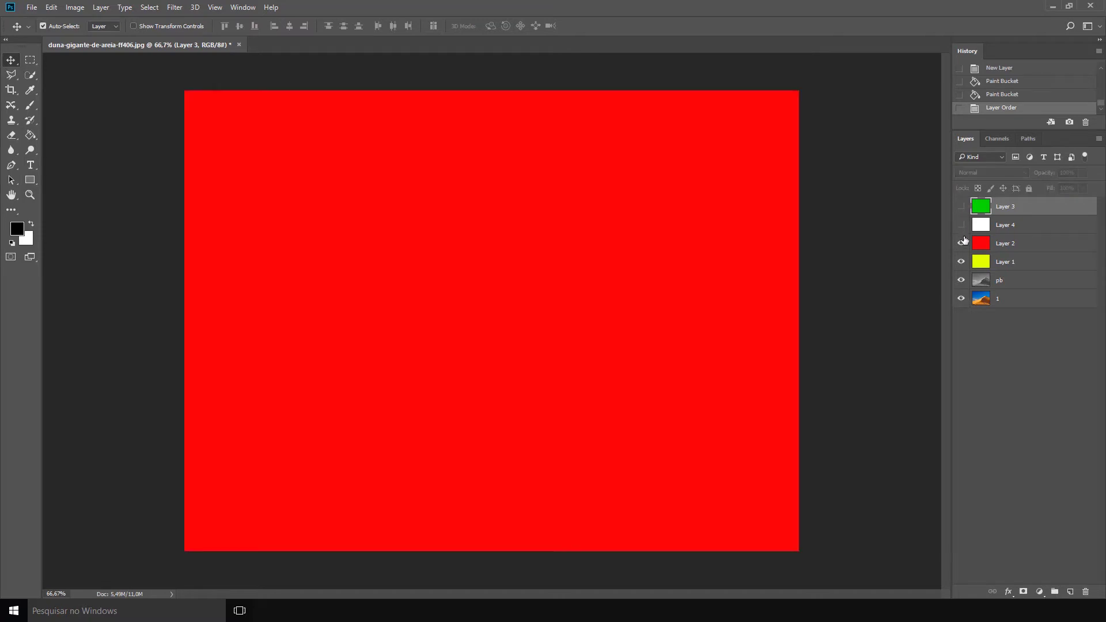
pyautogui.click(962, 243)
pyautogui.click(962, 244)
pyautogui.click(962, 224)
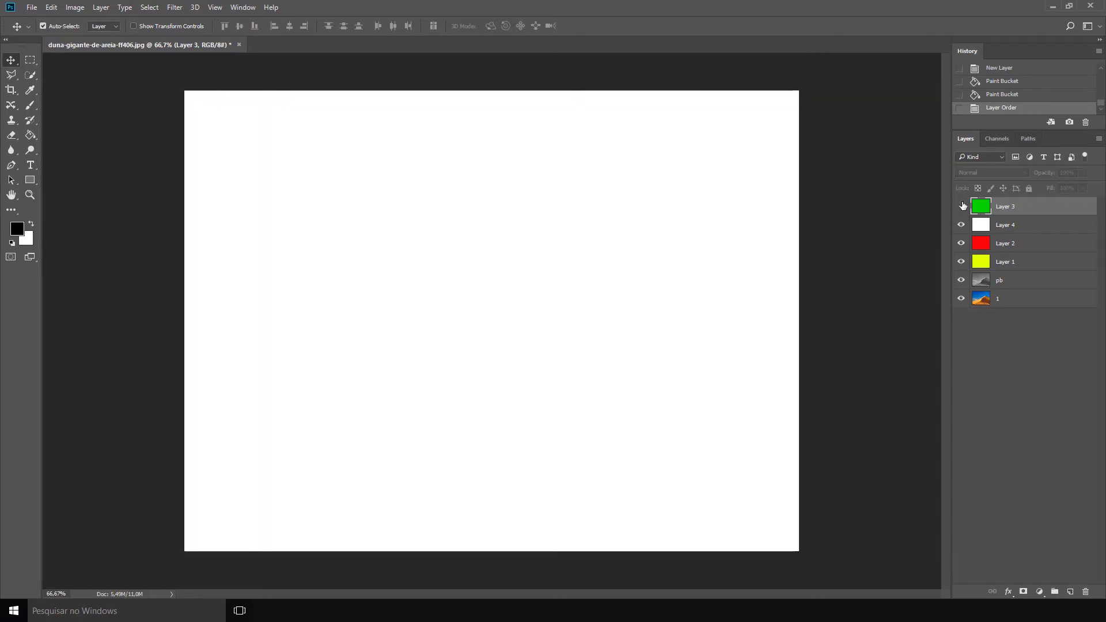
pyautogui.click(962, 207)
# Move the green Layer 3 back below the white Layer 4, and bring the colour photo layer 1 to the top of the stack
pyautogui.moveTo(980, 207); pyautogui.dragTo(1003, 231)
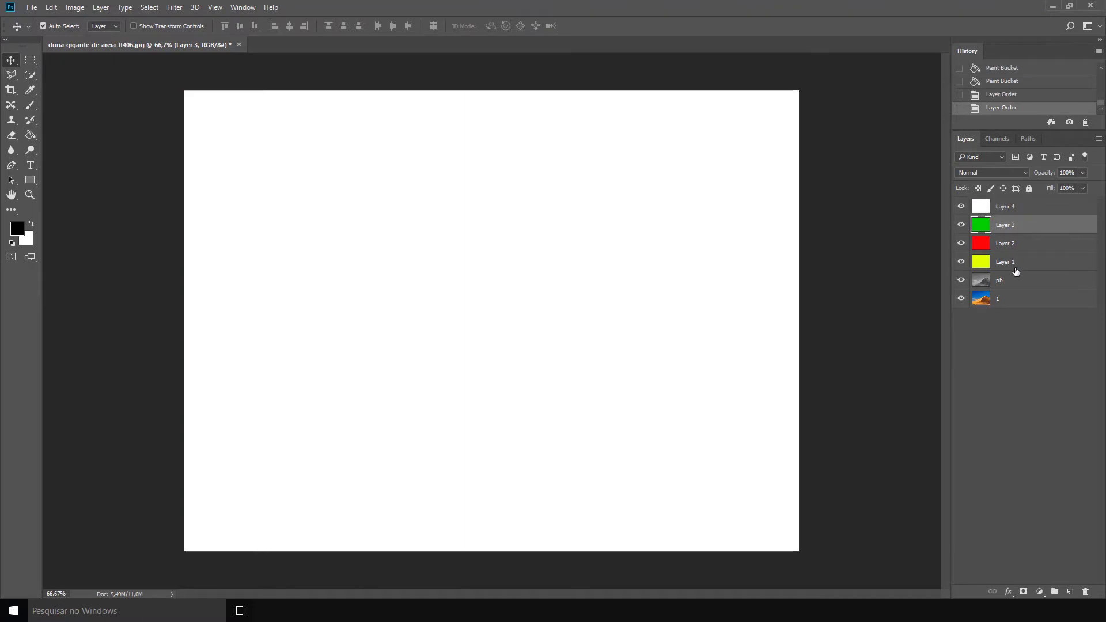
pyautogui.click(981, 298)
pyautogui.moveTo(981, 298); pyautogui.dragTo(979, 199)
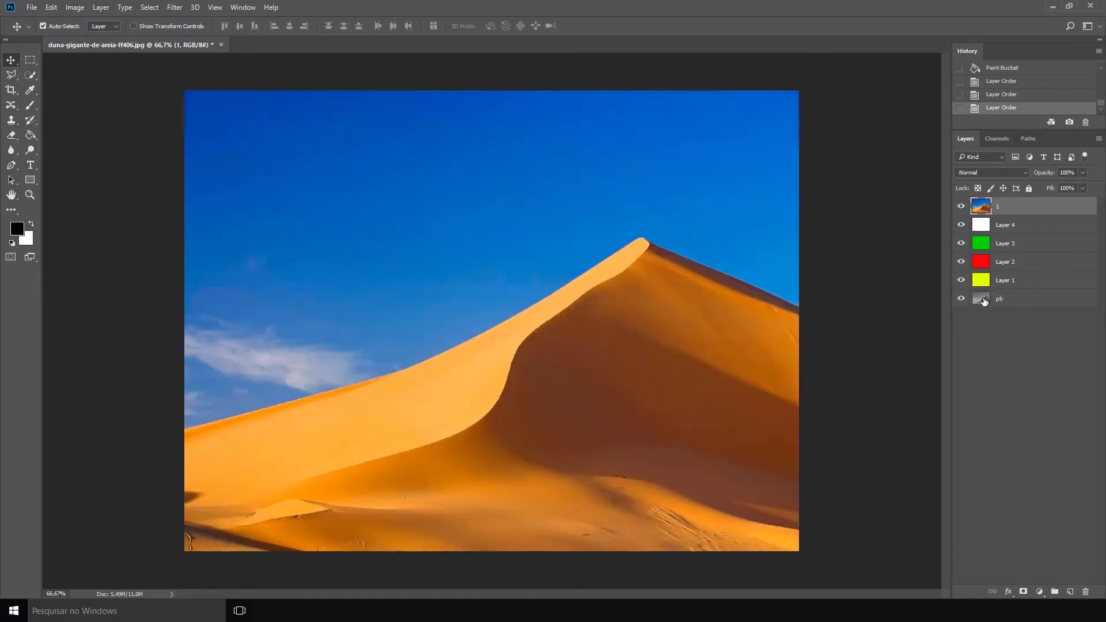
# Delete the white Layer 4, undoing and repeating the deletion, and also delete the green Layer 3
pyautogui.click(980, 229)
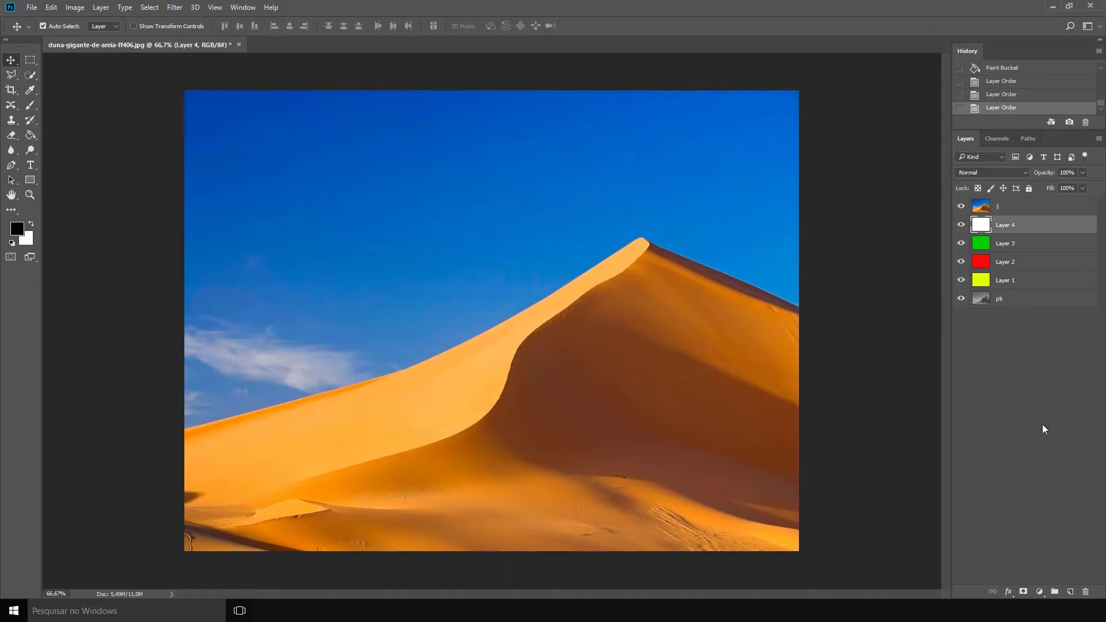
pyautogui.click(1086, 592)
pyautogui.moveTo(1026, 229); pyautogui.dragTo(1086, 593)
pyautogui.hotkey('ctrl', 'z')
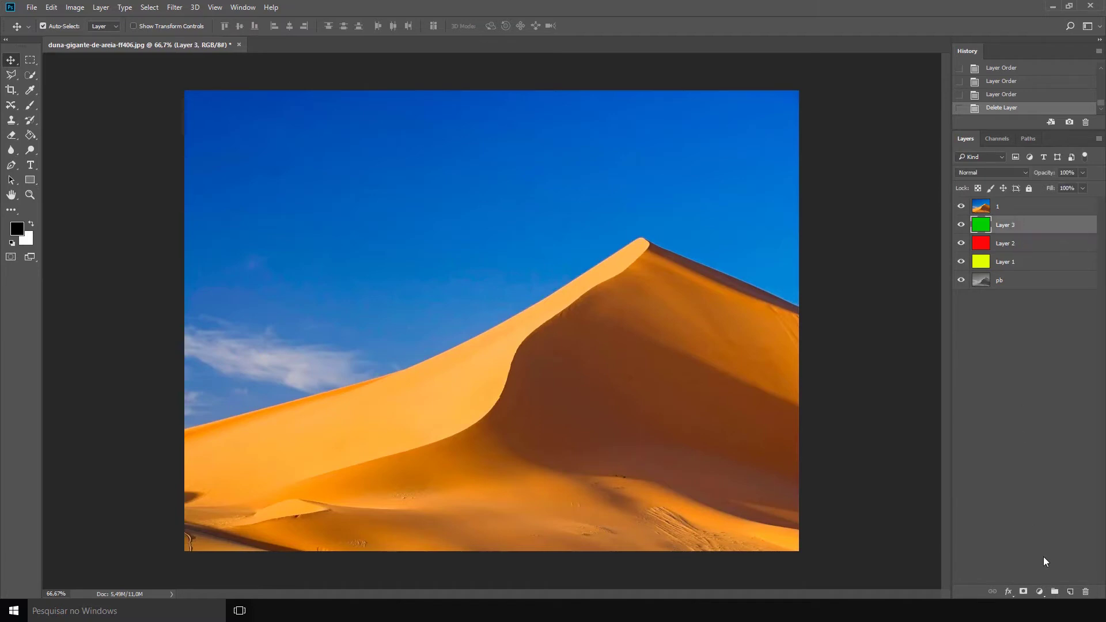
pyautogui.hotkey('ctrl', 'z')
pyautogui.hotkey('ctrl', 'z')
pyautogui.press('Delete')
pyautogui.click(1008, 293)
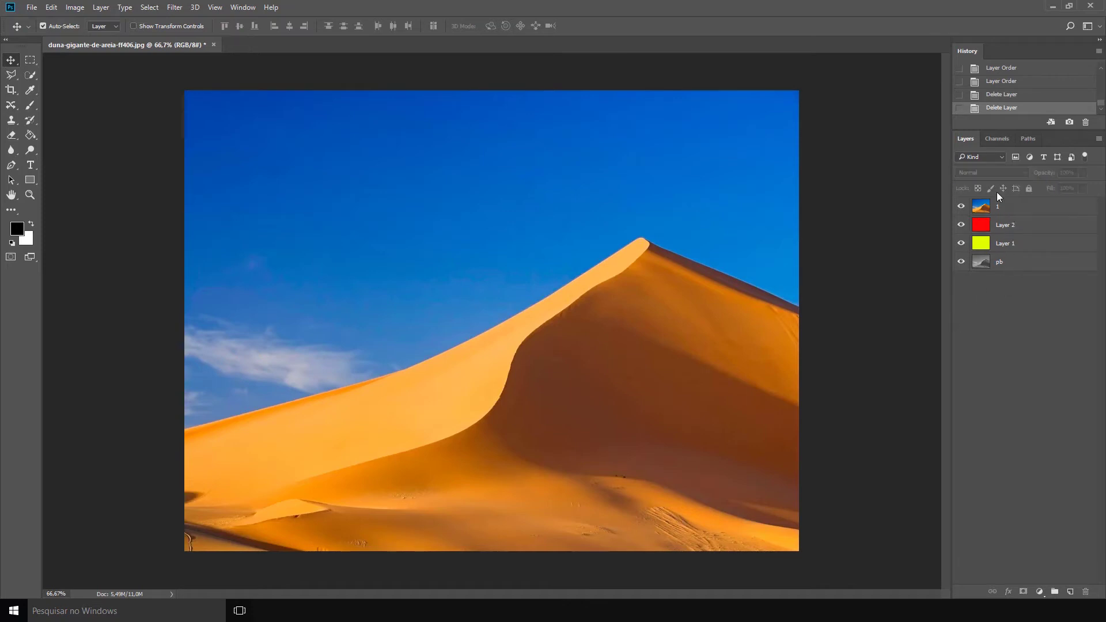
# Rename the red layer as "v erm" and the yellow layer as "ama"
pyautogui.doubleClick(1006, 230)
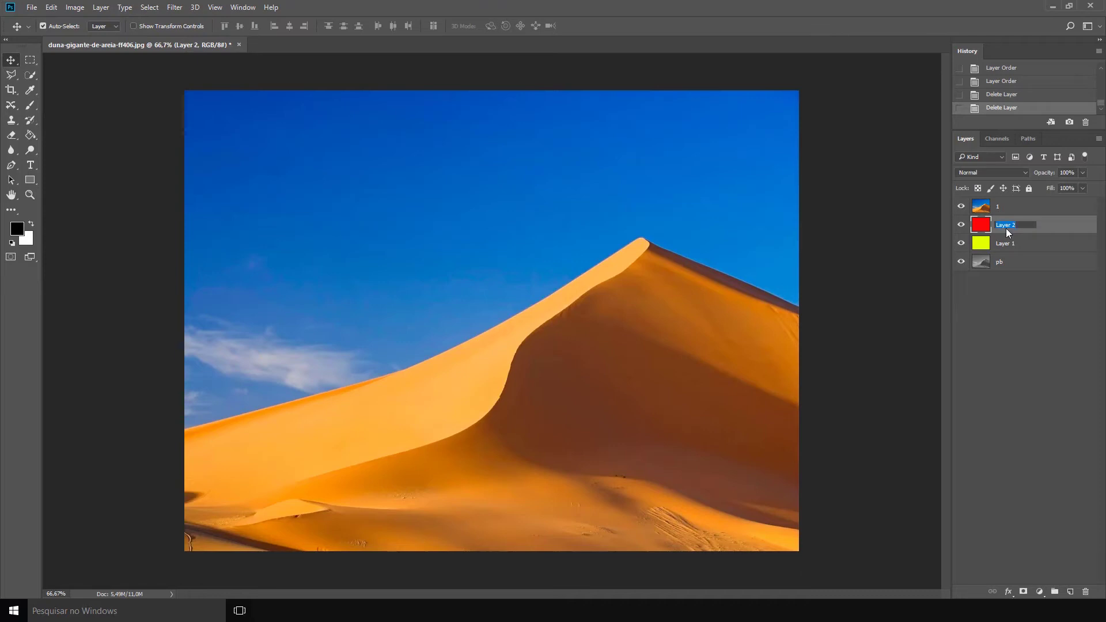
pyautogui.press('Return')
pyautogui.doubleClick(1005, 244)
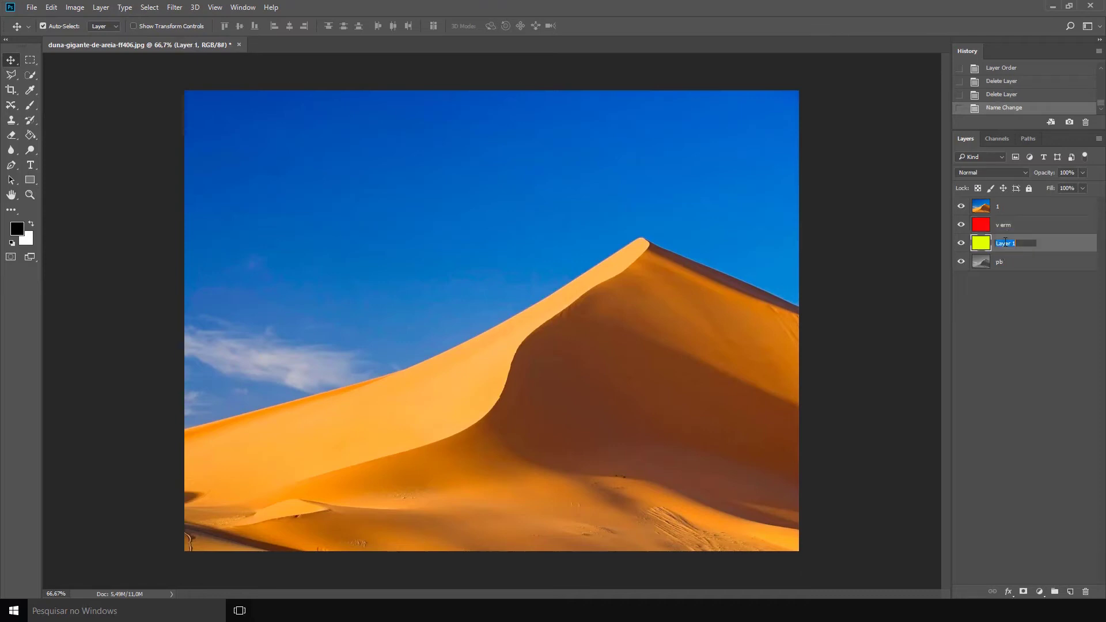
pyautogui.write('ama')
pyautogui.press('Return')
# Select each layer in turn, then briefly hide and show the colour photo layer 1
pyautogui.click(1006, 214)
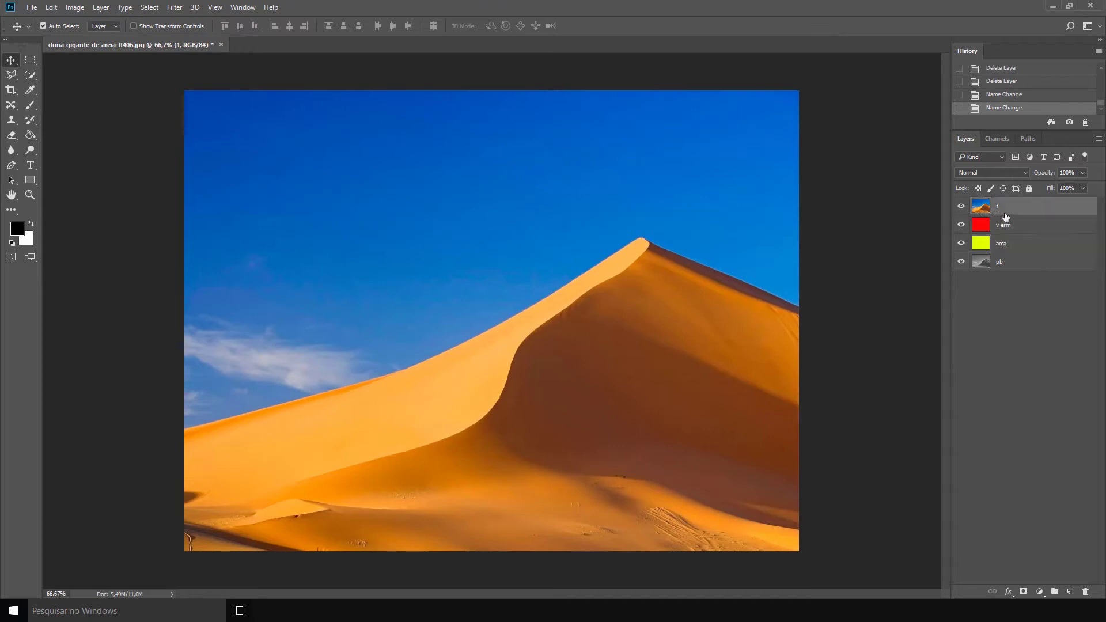
pyautogui.click(1008, 266)
pyautogui.click(1009, 247)
pyautogui.click(1007, 228)
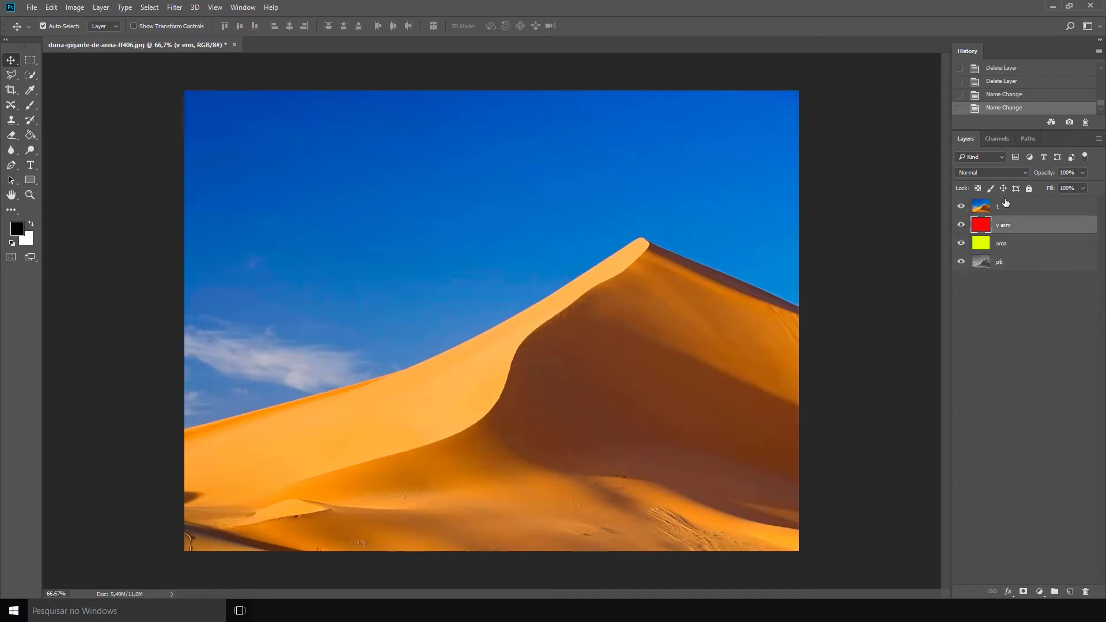
pyautogui.click(1006, 204)
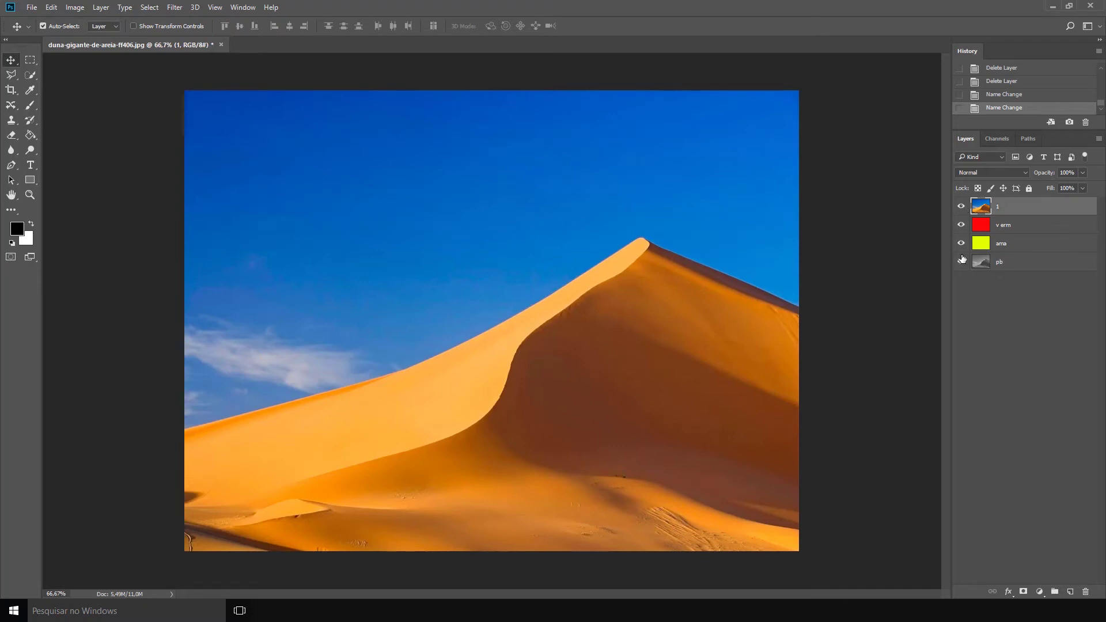
pyautogui.click(961, 207)
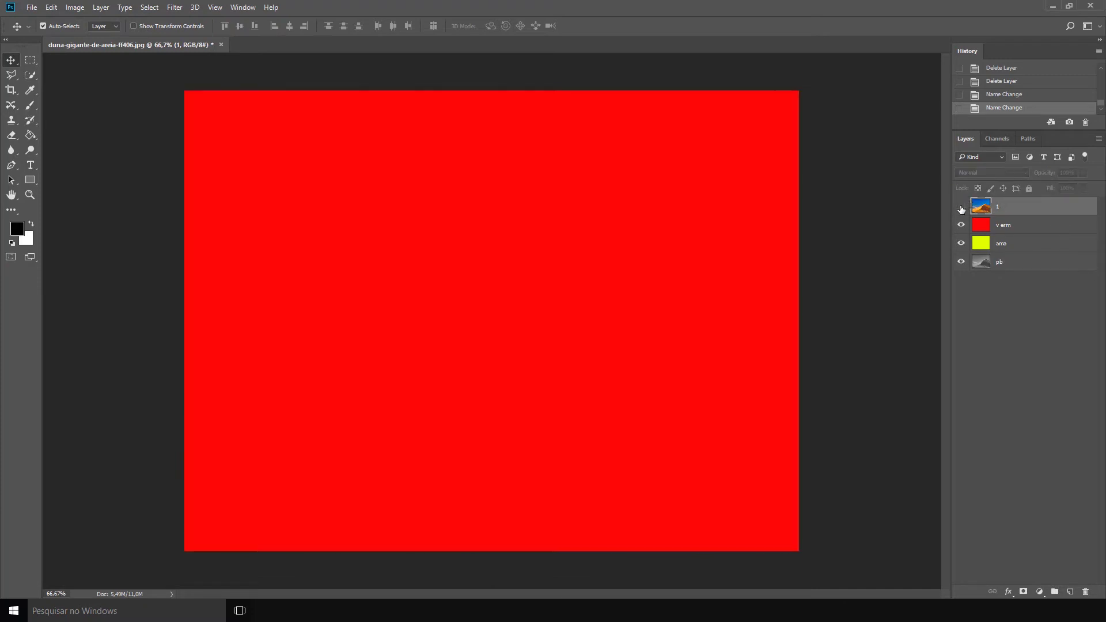
pyautogui.click(961, 207)
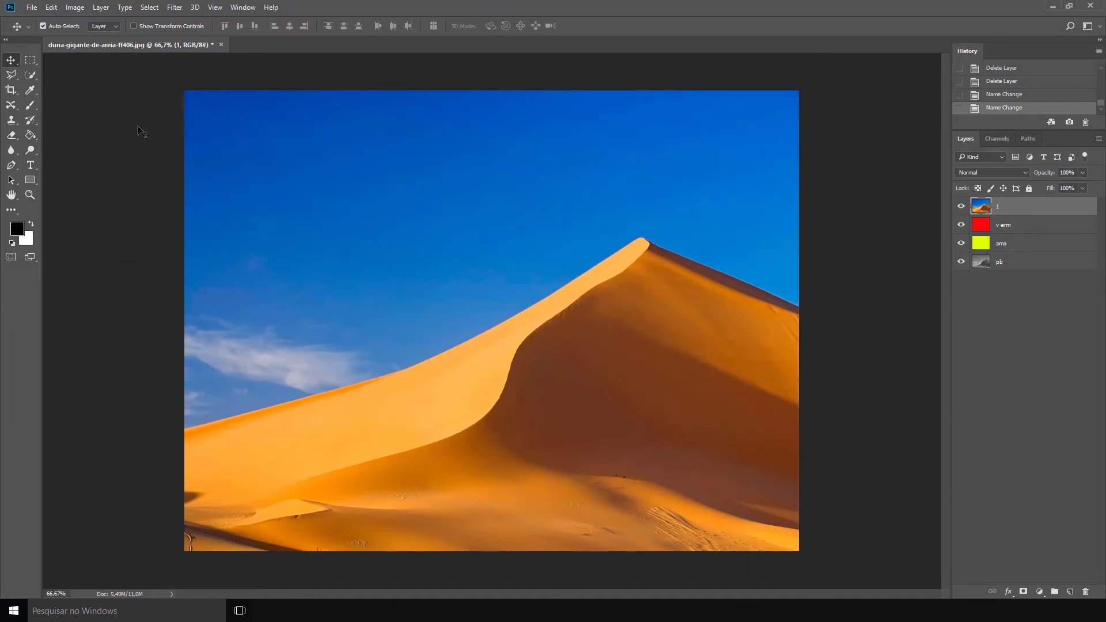
# Turn on transform controls, scale photo layer 1 to about 66.4% around its centre, apply it, and turn the controls off
pyautogui.click(133, 26)
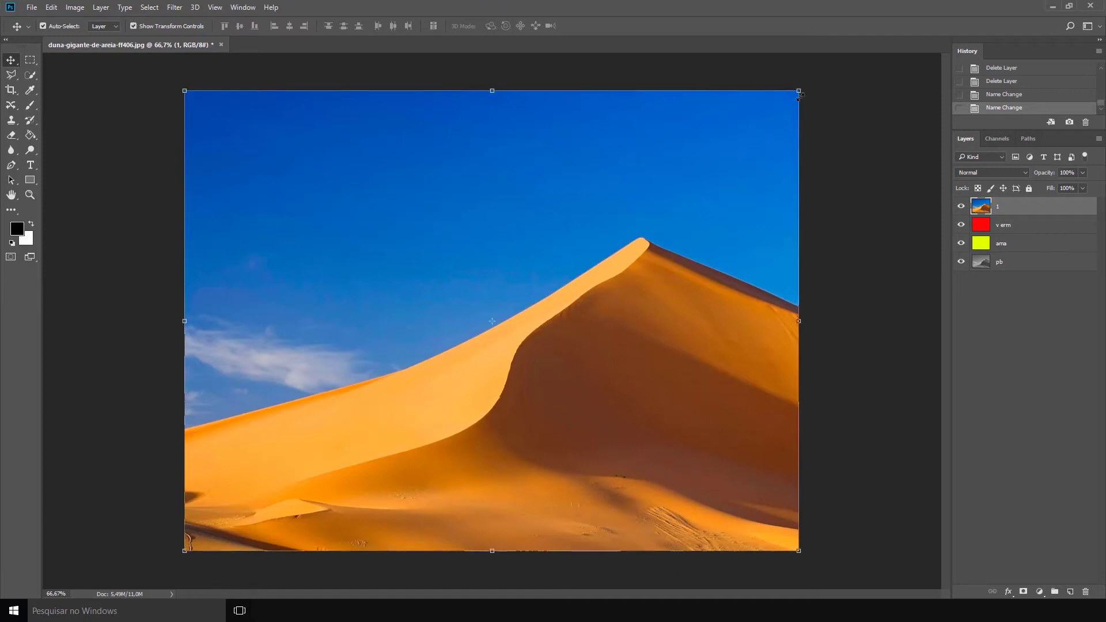
pyautogui.moveTo(800, 91); pyautogui.dragTo(506, 290)
pyautogui.moveTo(314, 400); pyautogui.dragTo(697, 168)
pyautogui.press('alt')
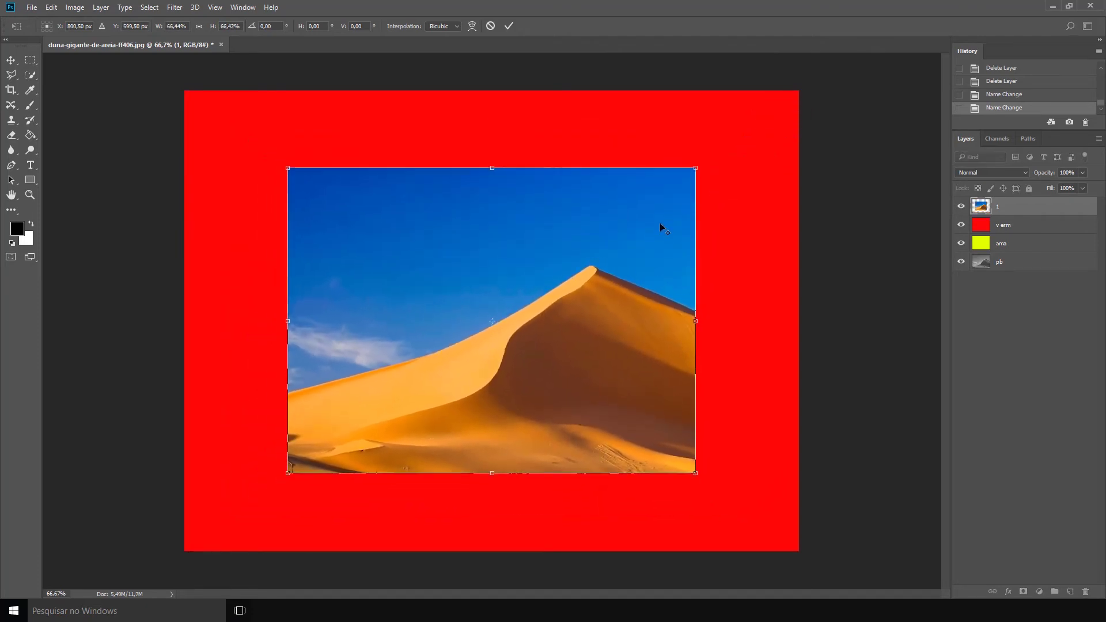
pyautogui.press('Return')
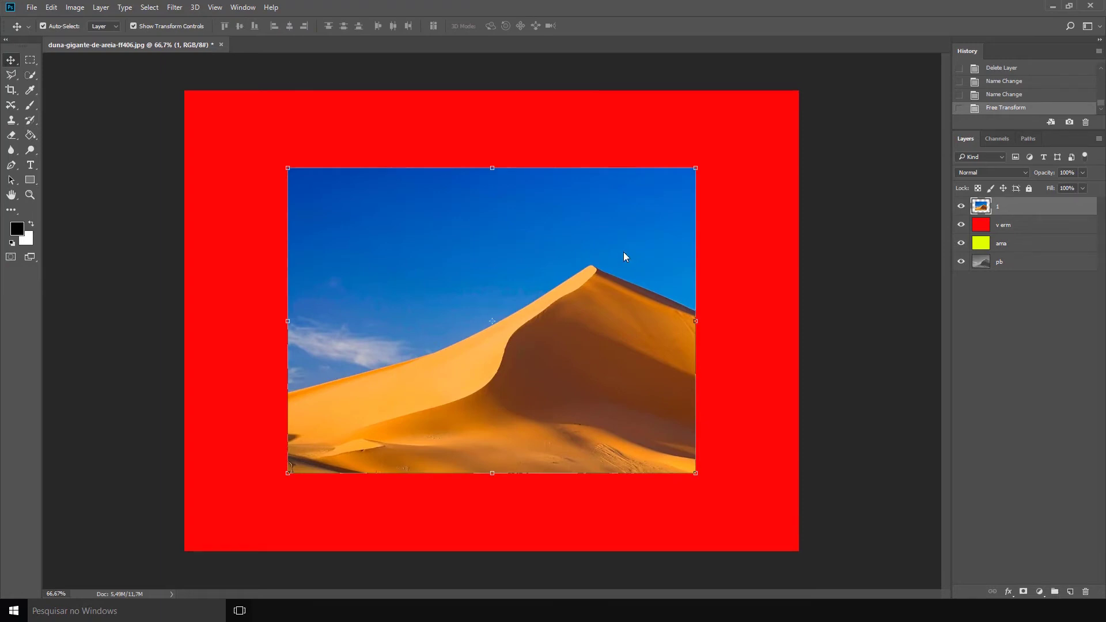
pyautogui.click(133, 26)
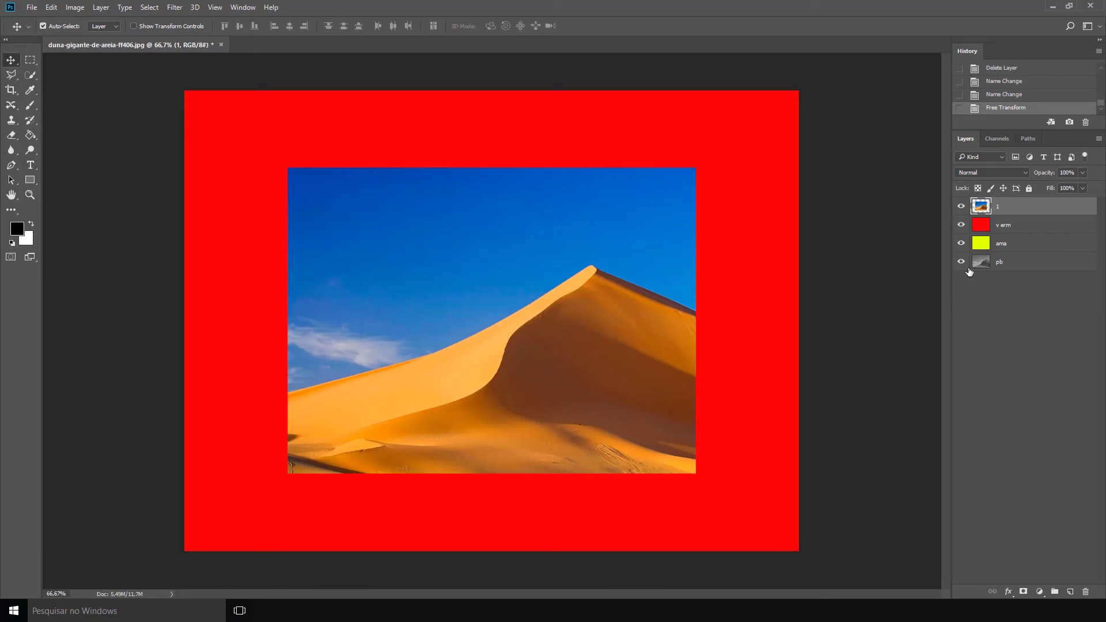
# Scale the red layer proportionally around its centre to 83% with Free Transform and apply it
pyautogui.click(989, 227)
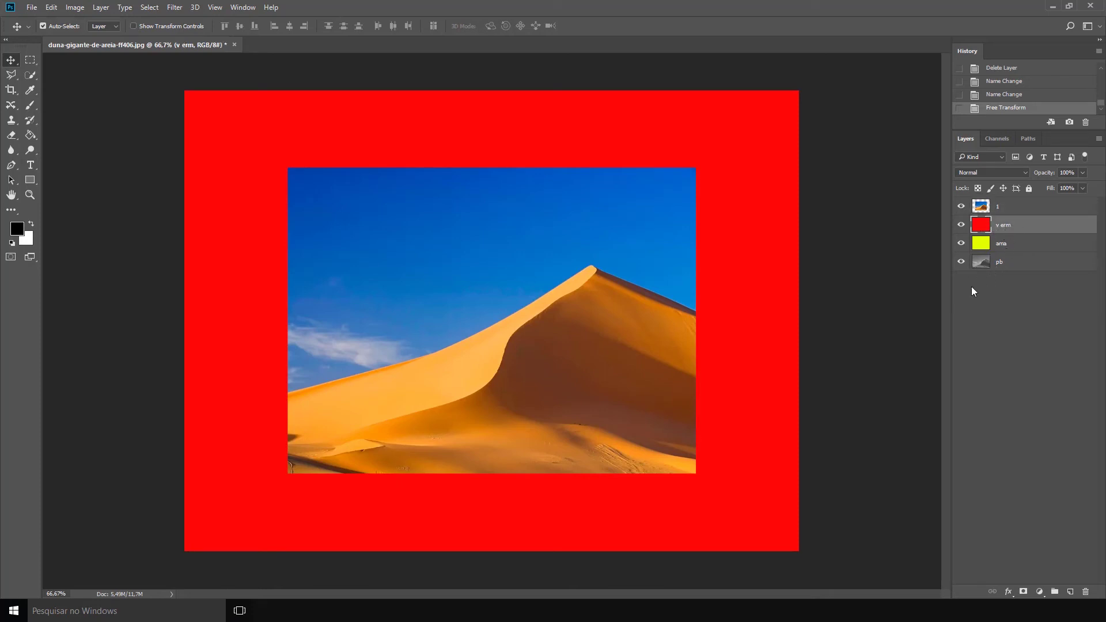
pyautogui.click(133, 27)
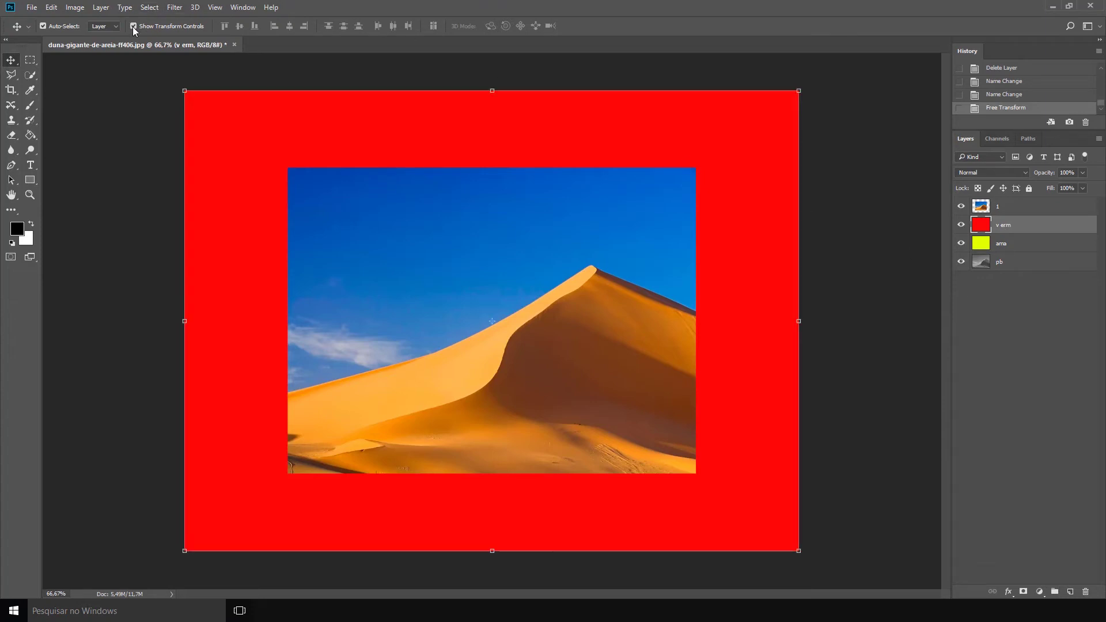
pyautogui.click(133, 27)
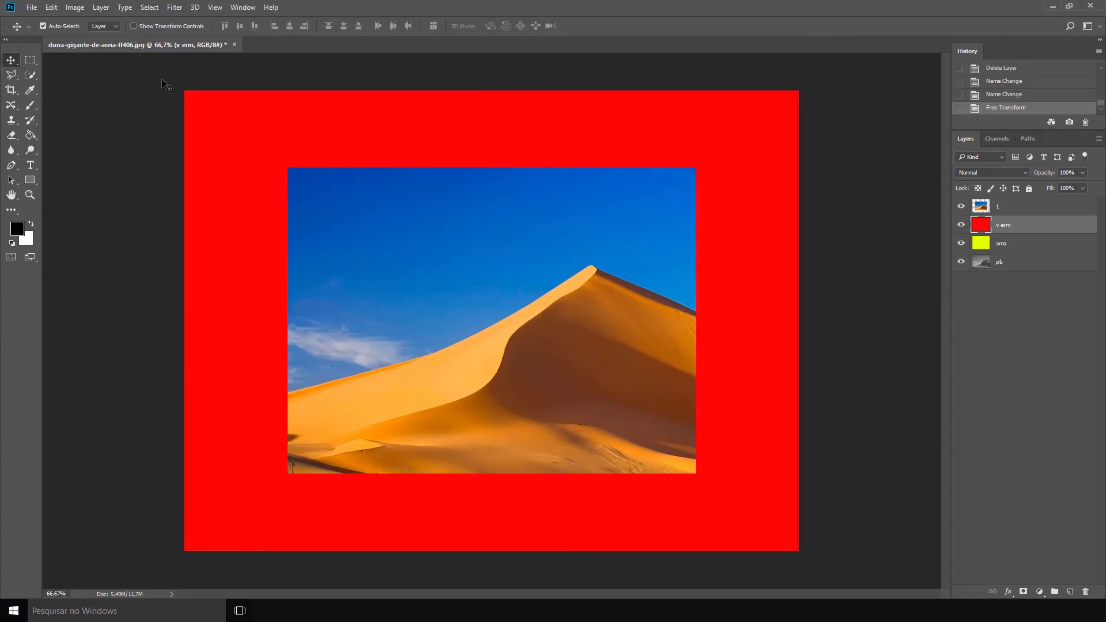
pyautogui.press('ctrl')
pyautogui.hotkey('ctrl', 't')
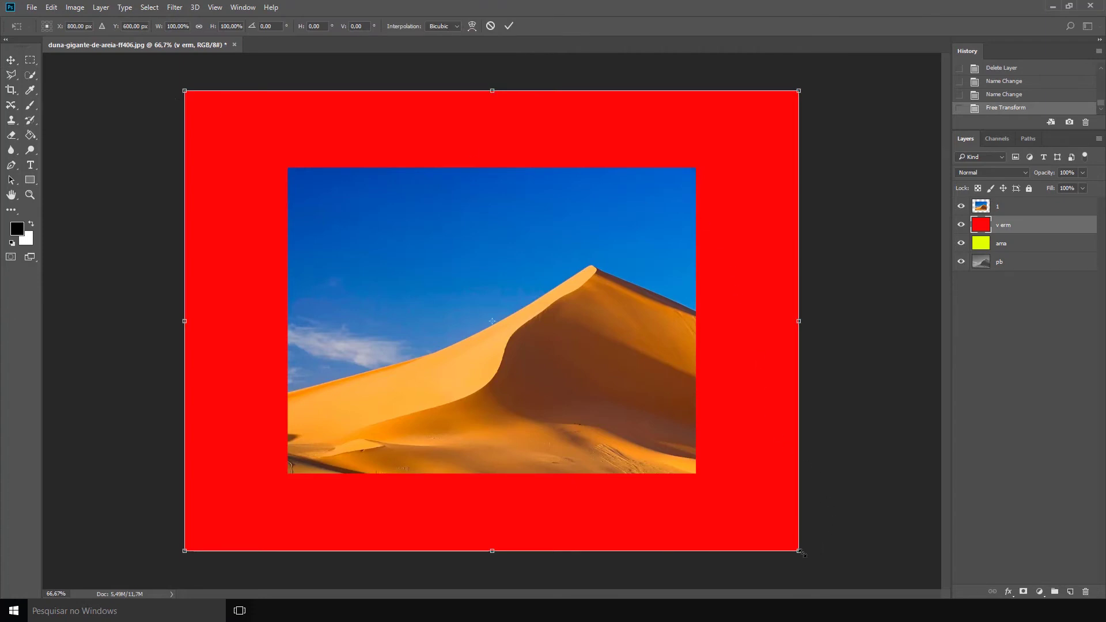
pyautogui.moveTo(802, 553); pyautogui.dragTo(705, 574)
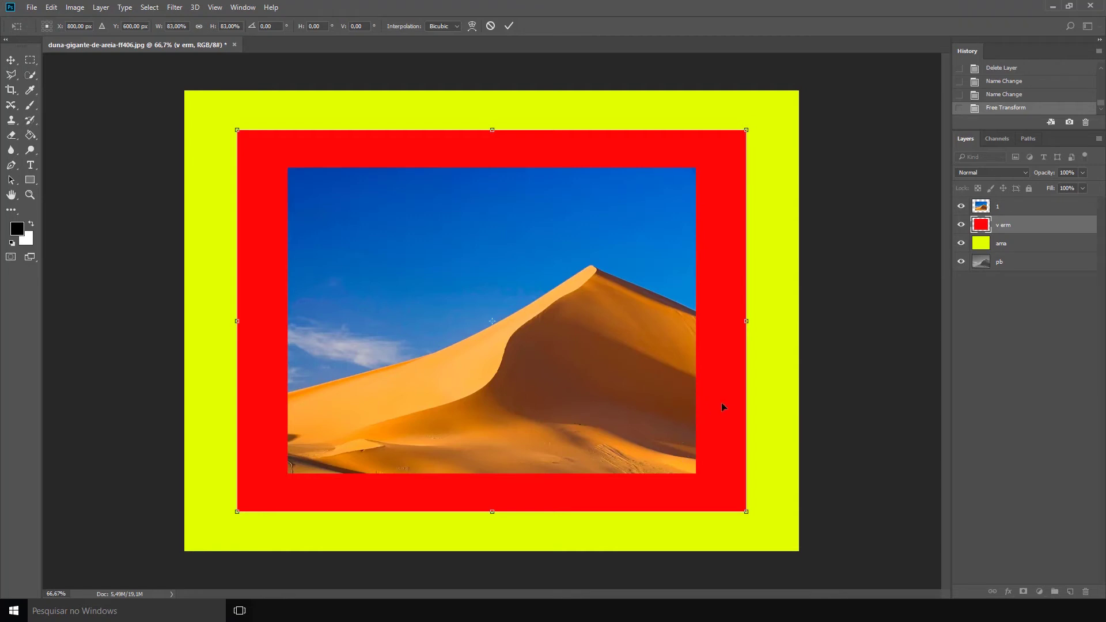
pyautogui.press('Return')
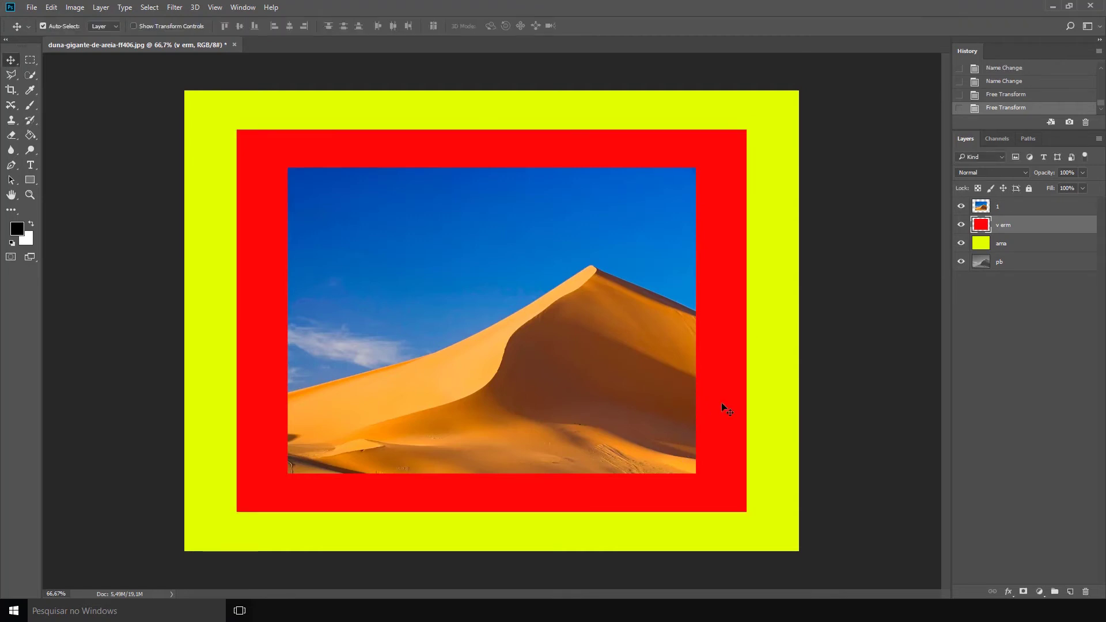
# Select the yellow, colour photo and red layers one after another, ending on the black-and-white photo layer "pb"
pyautogui.click(1012, 242)
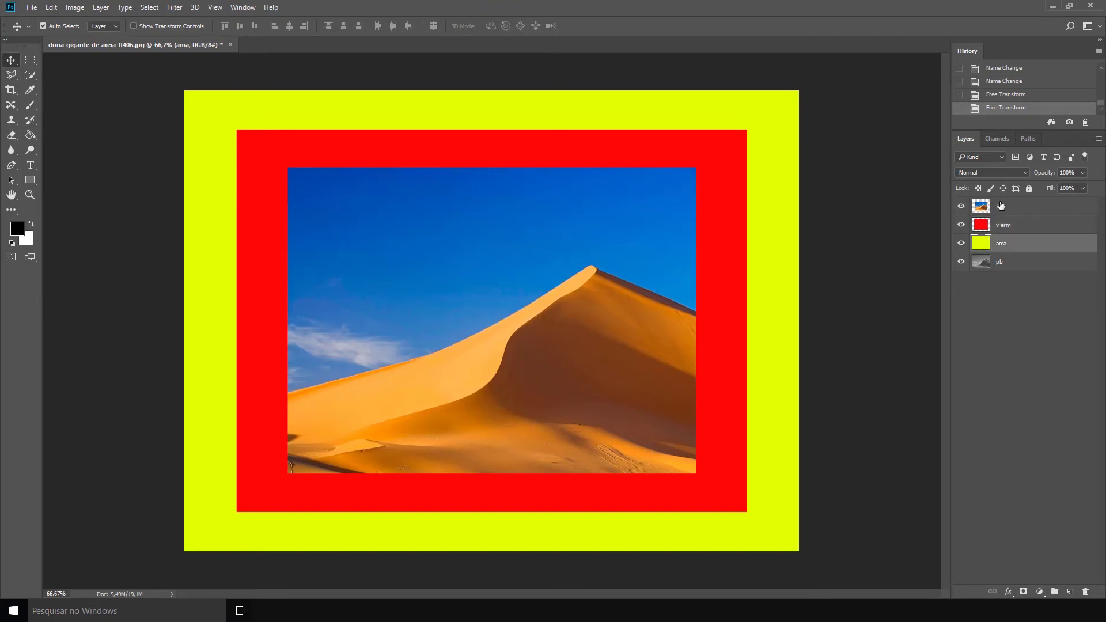
pyautogui.click(434, 285)
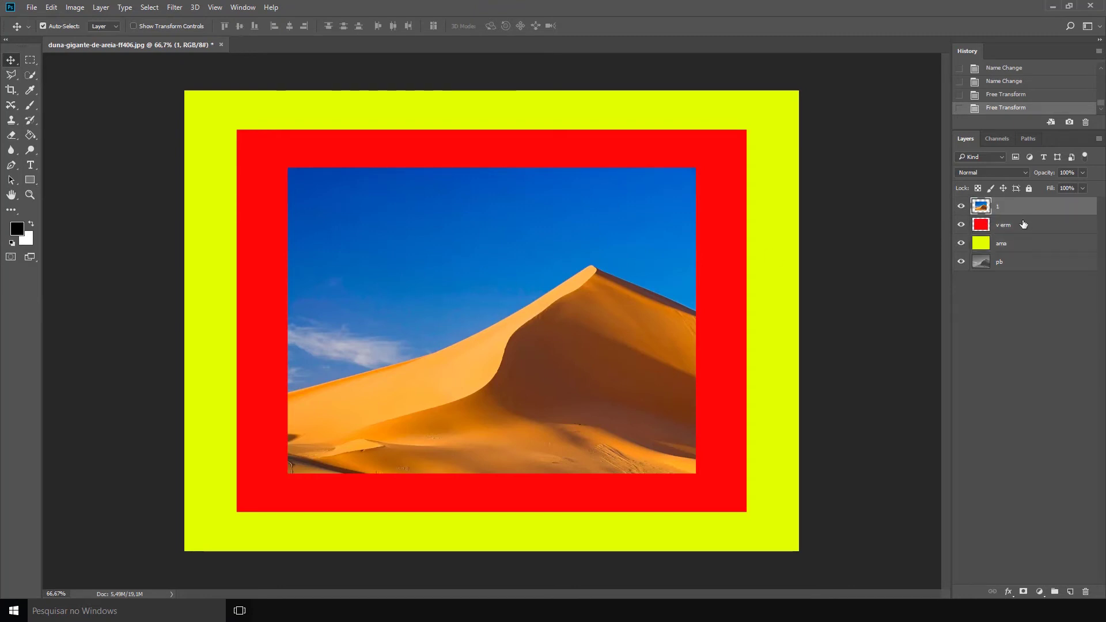
pyautogui.click(991, 228)
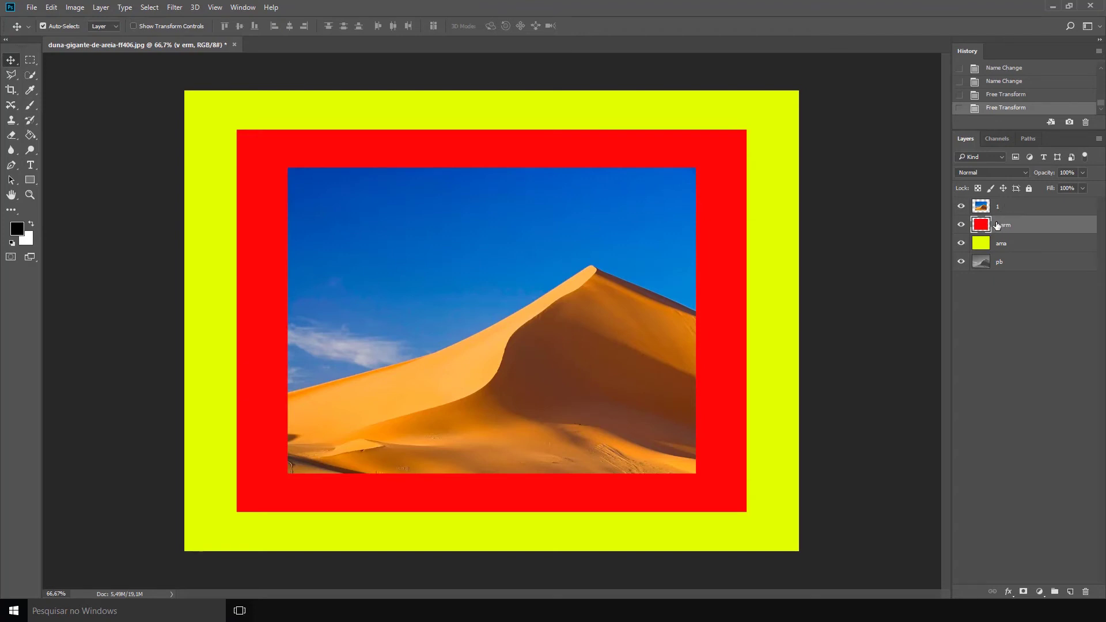
pyautogui.click(988, 245)
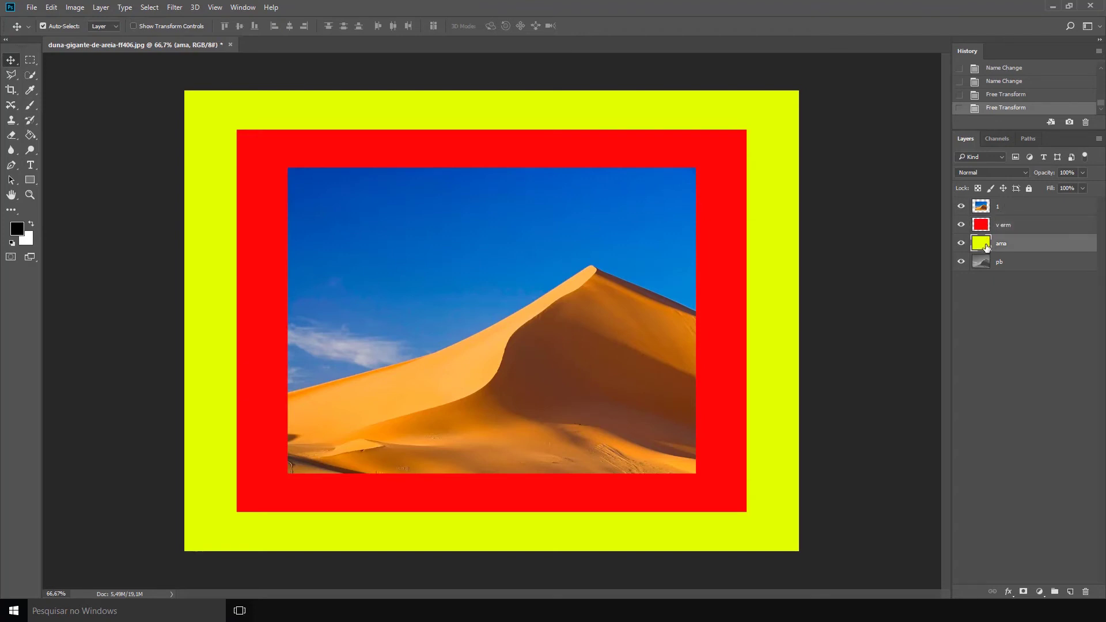
pyautogui.click(986, 266)
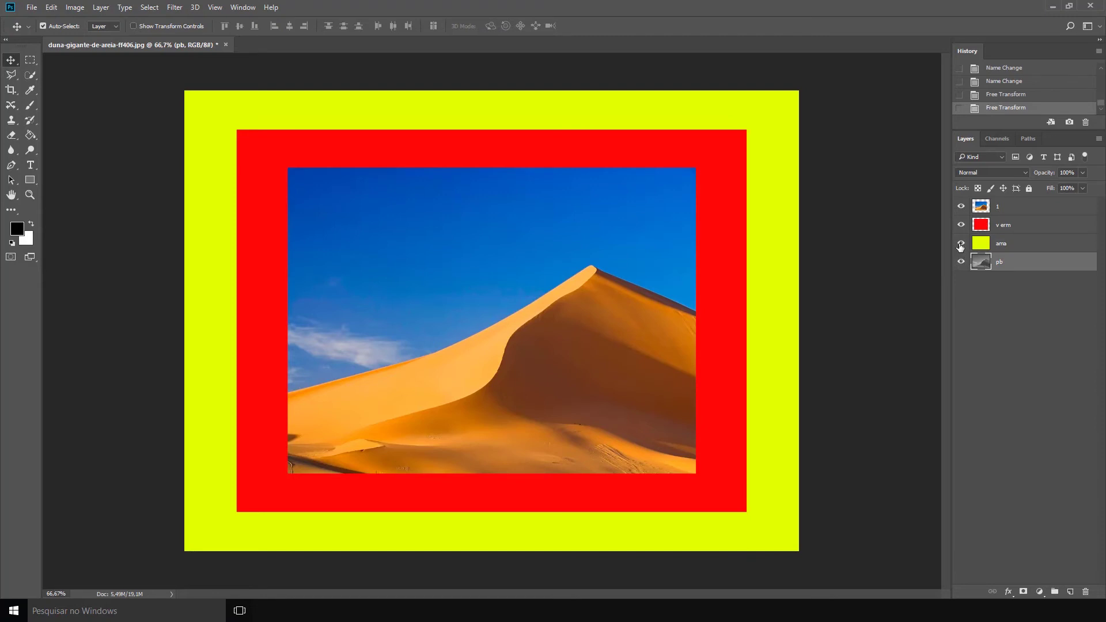
# Move the yellow layer "ama" sideways to uncover part of the black-and-white photo, and return it to cover the canvas
pyautogui.click(979, 243)
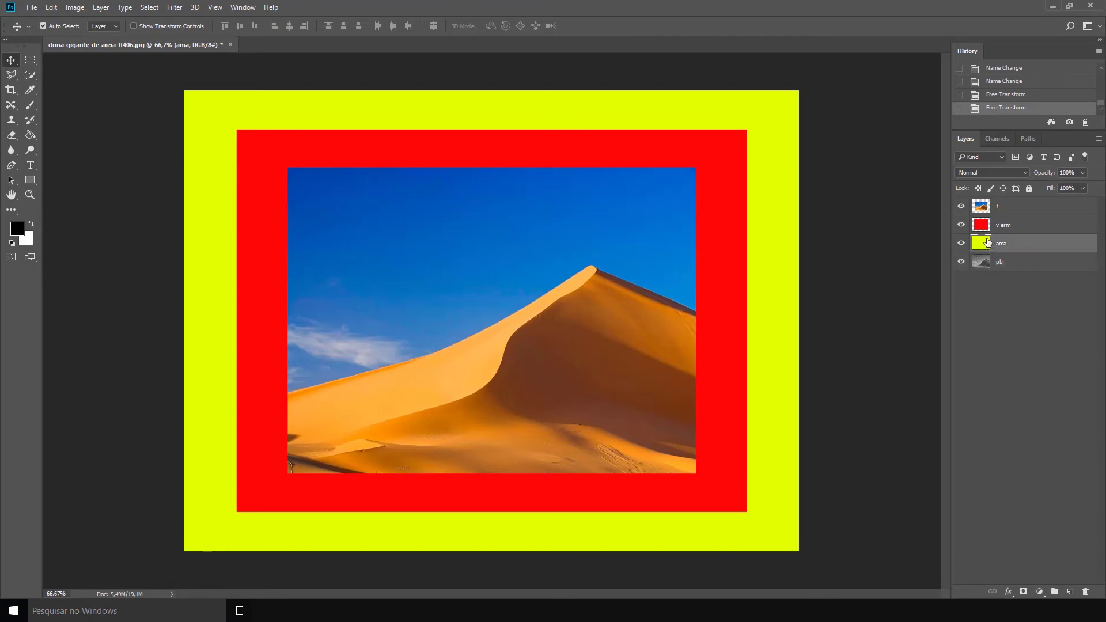
pyautogui.moveTo(743, 201); pyautogui.dragTo(498, 185)
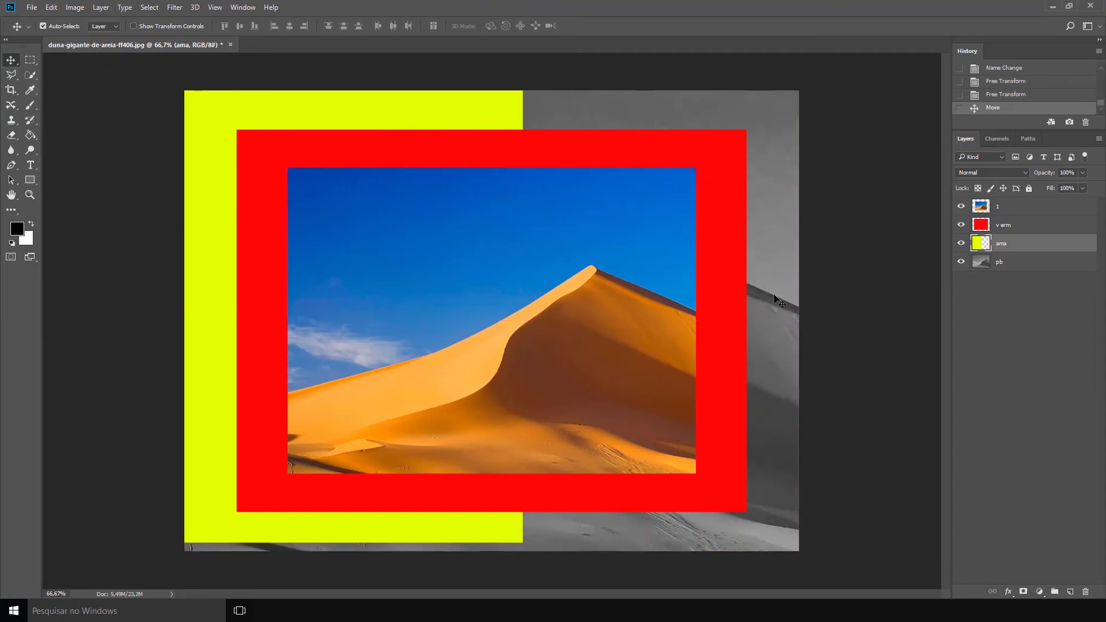
pyautogui.moveTo(488, 116); pyautogui.dragTo(771, 118)
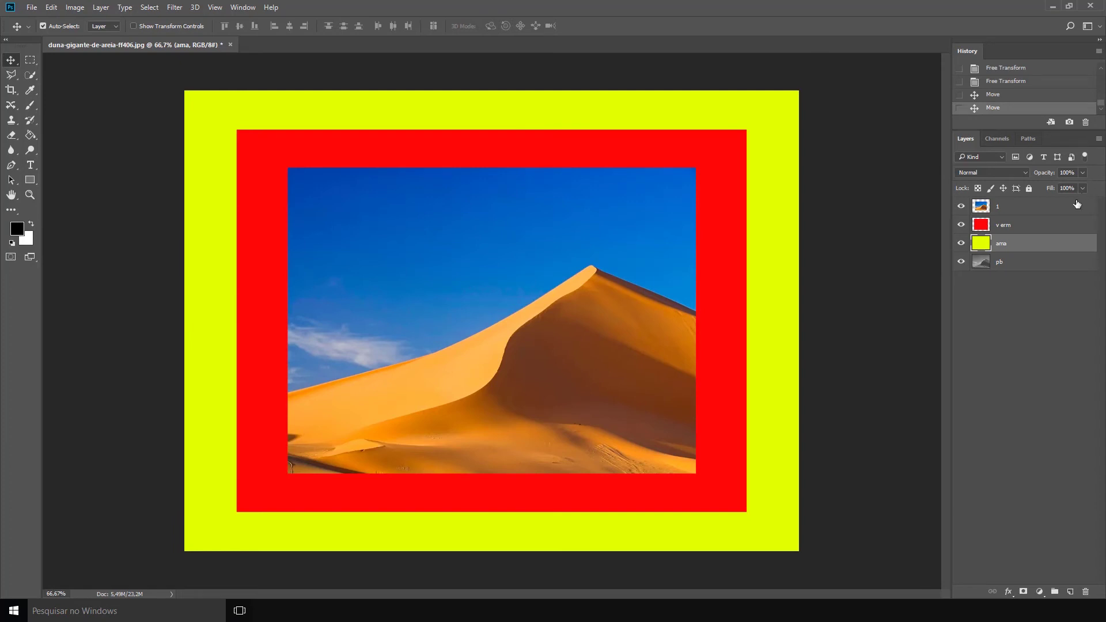
# Delete the red layer "v erm" and enlarge photo layer 1 proportionally with Free Transform to about the canvas size
pyautogui.click(1009, 231)
pyautogui.press('Delete')
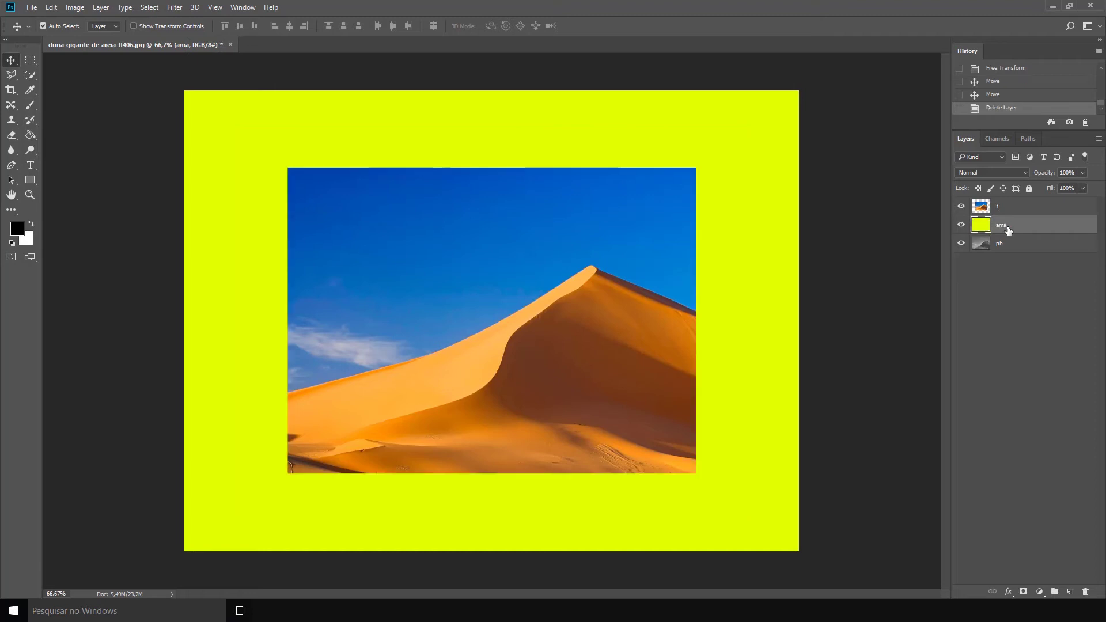
pyautogui.click(1000, 210)
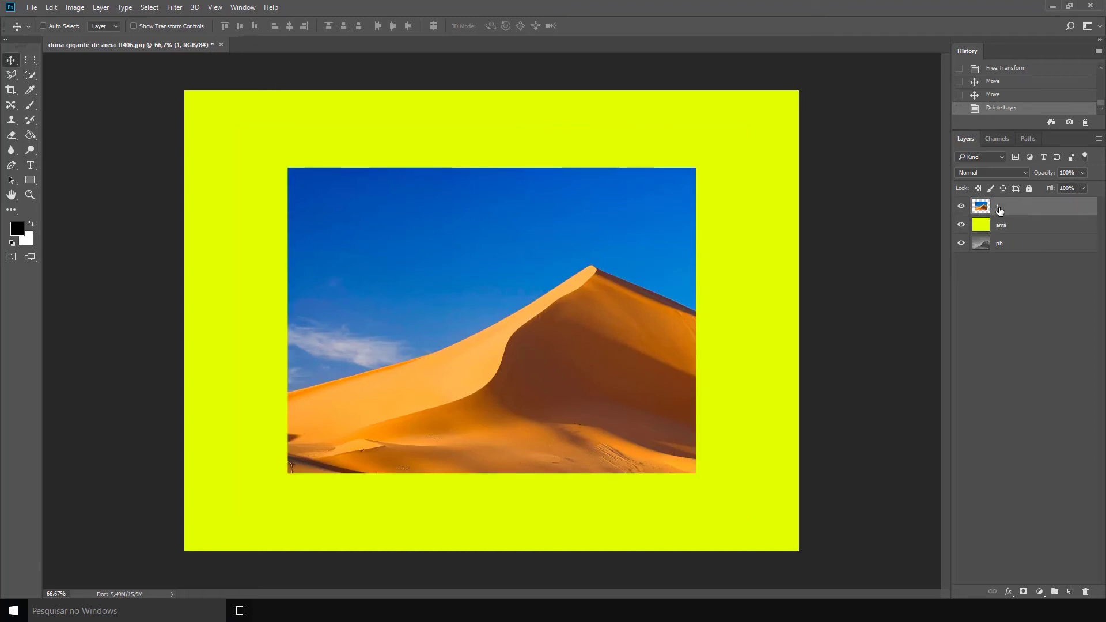
pyautogui.hotkey('ctrl', 't')
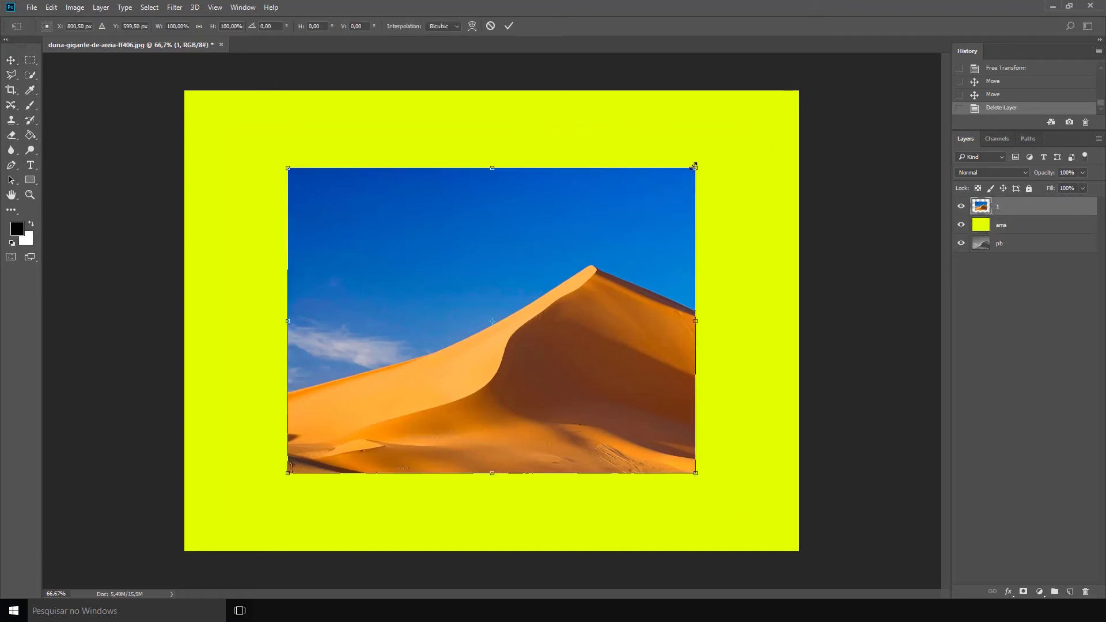
pyautogui.moveTo(695, 166); pyautogui.dragTo(799, 92)
pyautogui.press('Return')
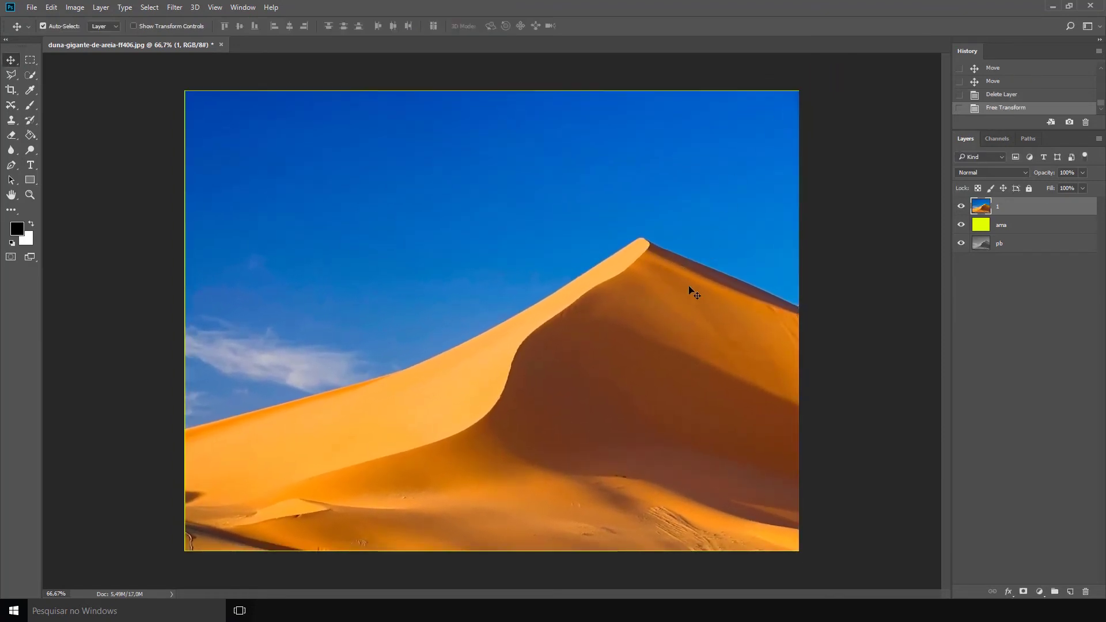
pyautogui.press('ctrl')
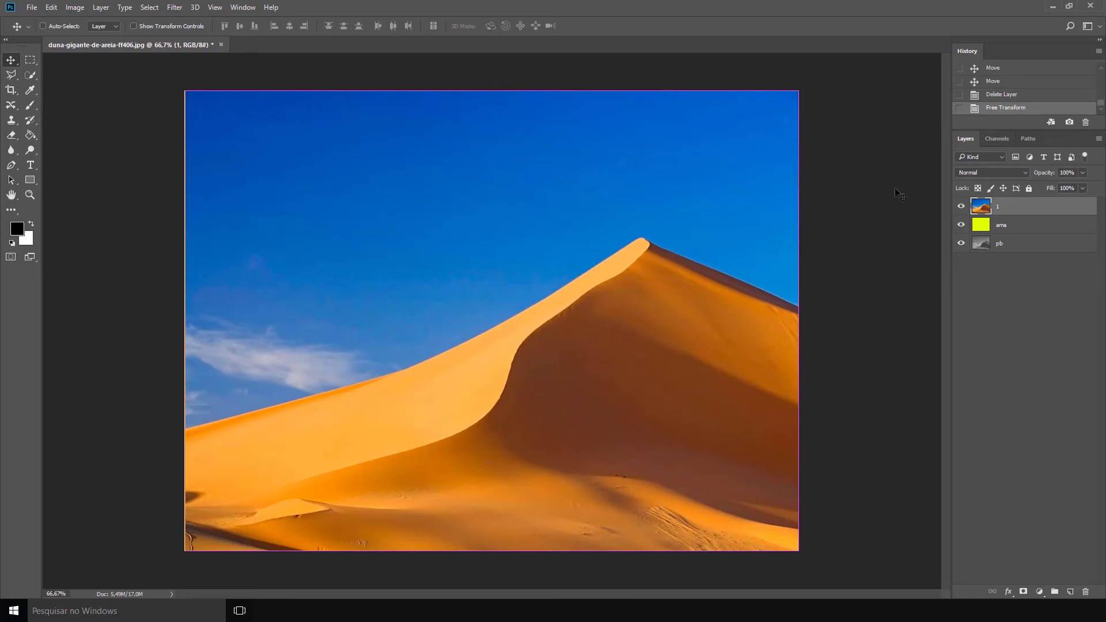
# Convert photo layer 1 to a Smart Object and enlarge it slightly with Free Transform to cover the yellow edges
pyautogui.rightClick(1007, 210)
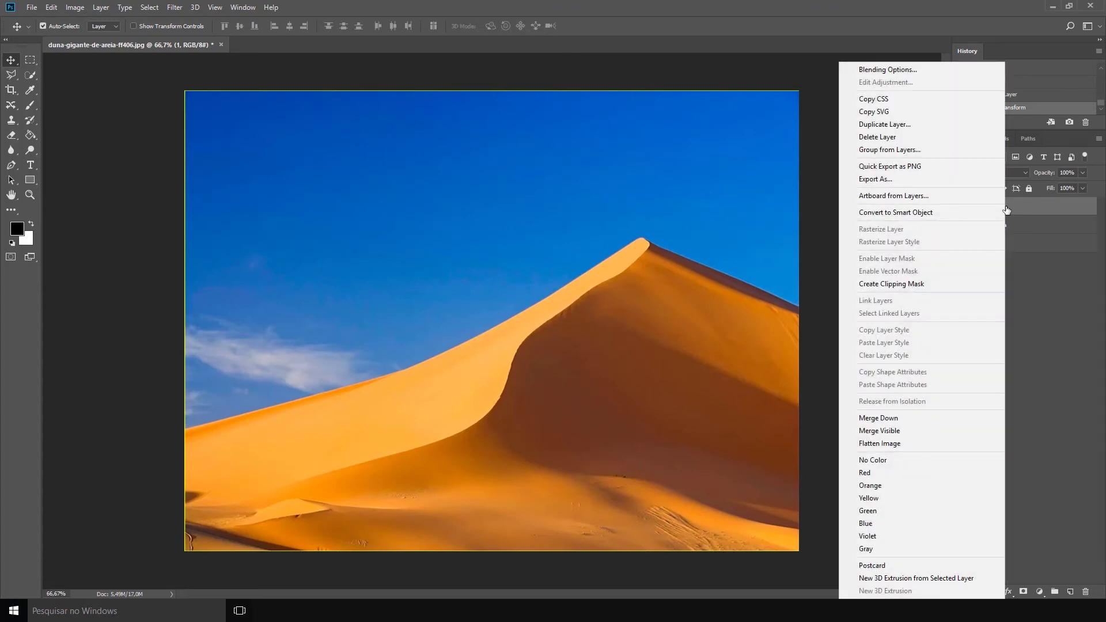
pyautogui.click(896, 213)
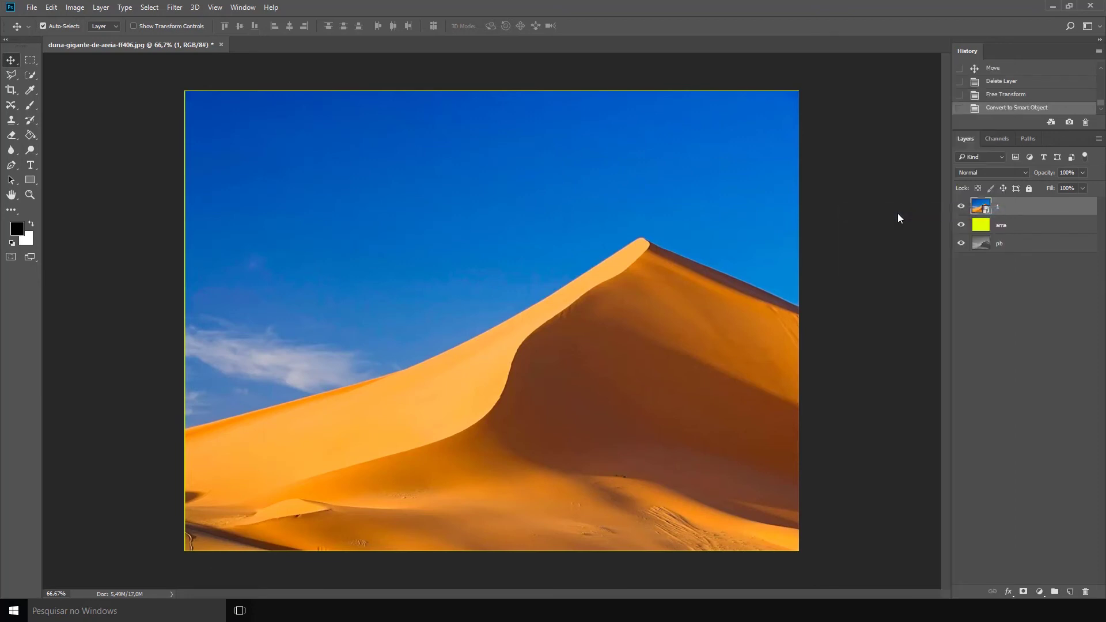
pyautogui.hotkey('ctrl', 't')
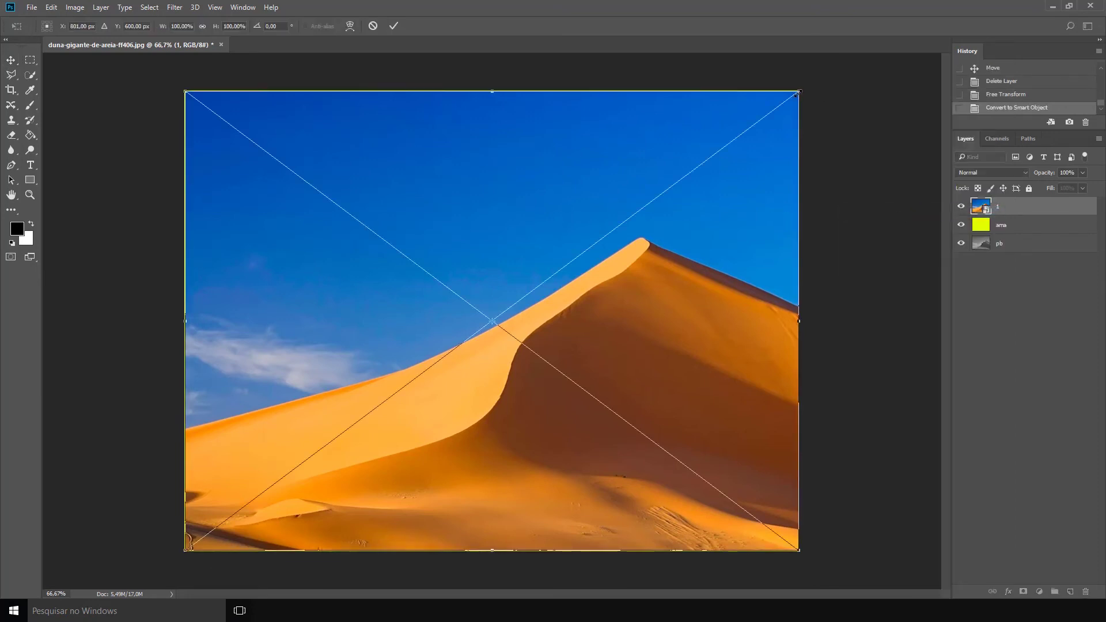
pyautogui.moveTo(799, 91); pyautogui.dragTo(828, 124)
pyautogui.press('Return')
pyautogui.hotkey('ctrl', 't')
pyautogui.press('Return')
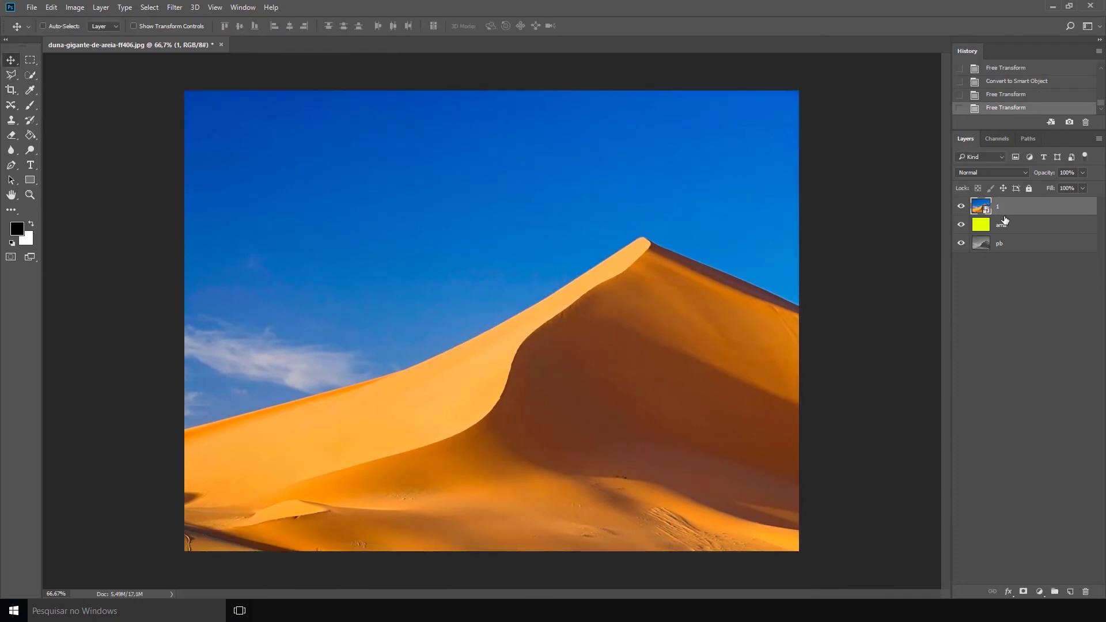
# Undo the last two Free Transforms and the Smart Object conversion of photo layer 1
pyautogui.hotkey('ctrl', 'z')
pyautogui.hotkey('ctrl', 'z')
pyautogui.hotkey('ctrl', 'z')
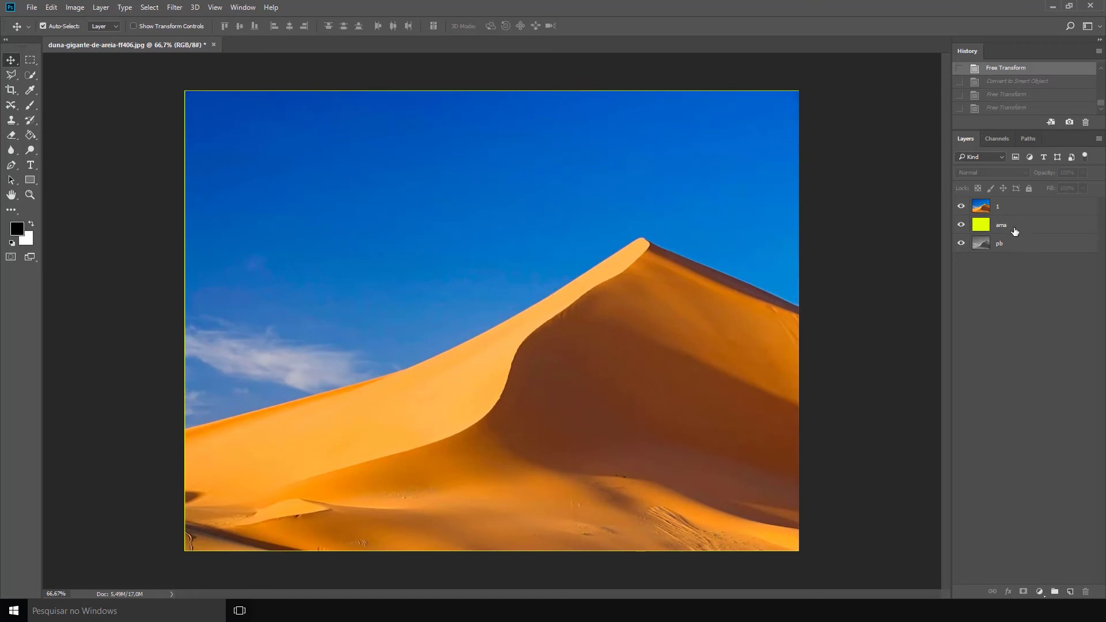
pyautogui.press('ctrl')
# Start Free Transform on photo layer 1 and enlarge it proportionally beyond the canvas to about 120.5%
pyautogui.click(988, 212)
pyautogui.hotkey('ctrl', 't')
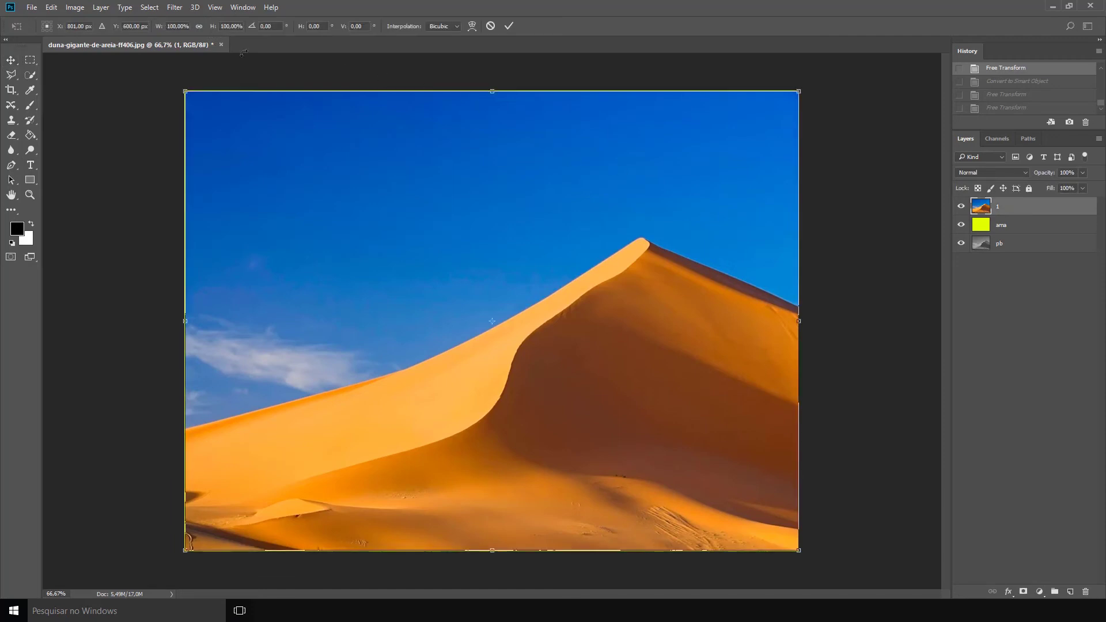
pyautogui.moveTo(180, 87); pyautogui.dragTo(178, 84)
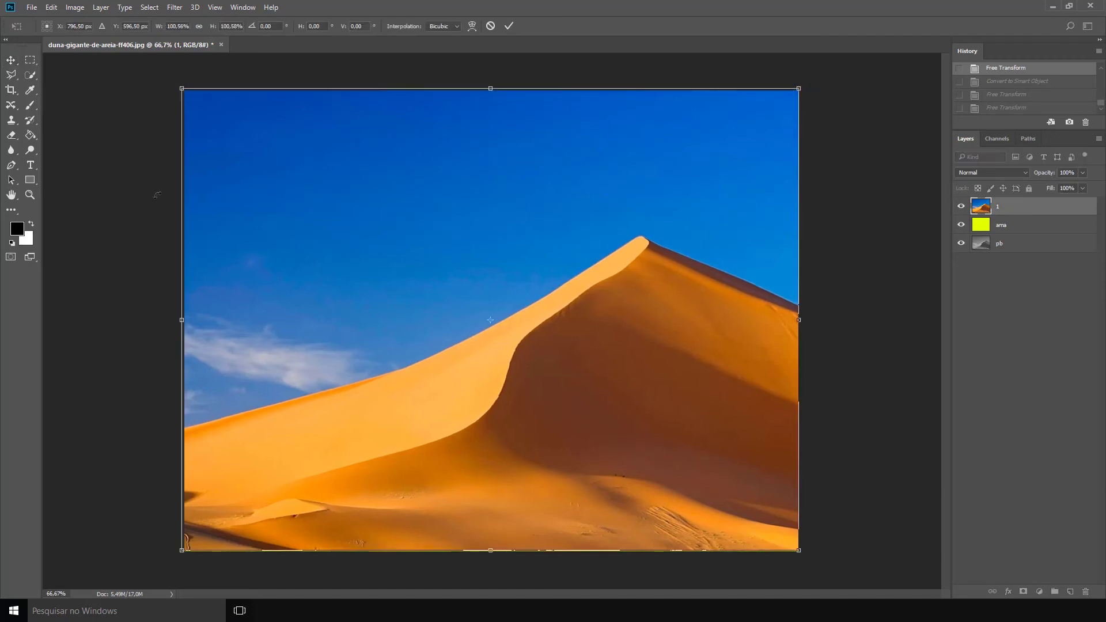
pyautogui.moveTo(178, 543); pyautogui.dragTo(175, 546)
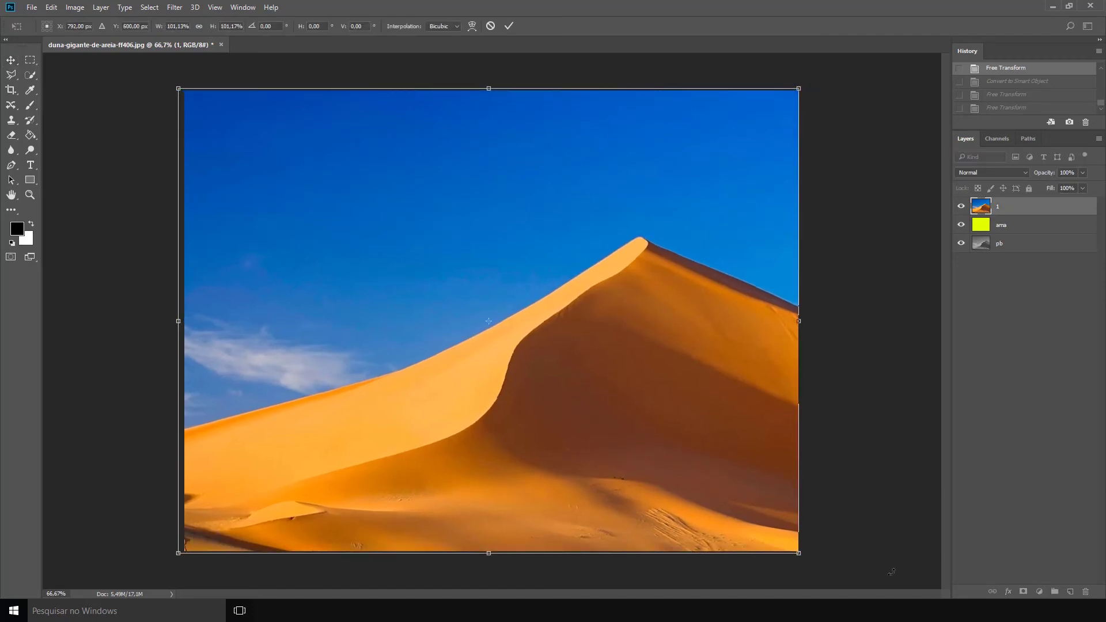
pyautogui.moveTo(805, 557); pyautogui.dragTo(858, 597)
pyautogui.scroll(-4, 489, 321)
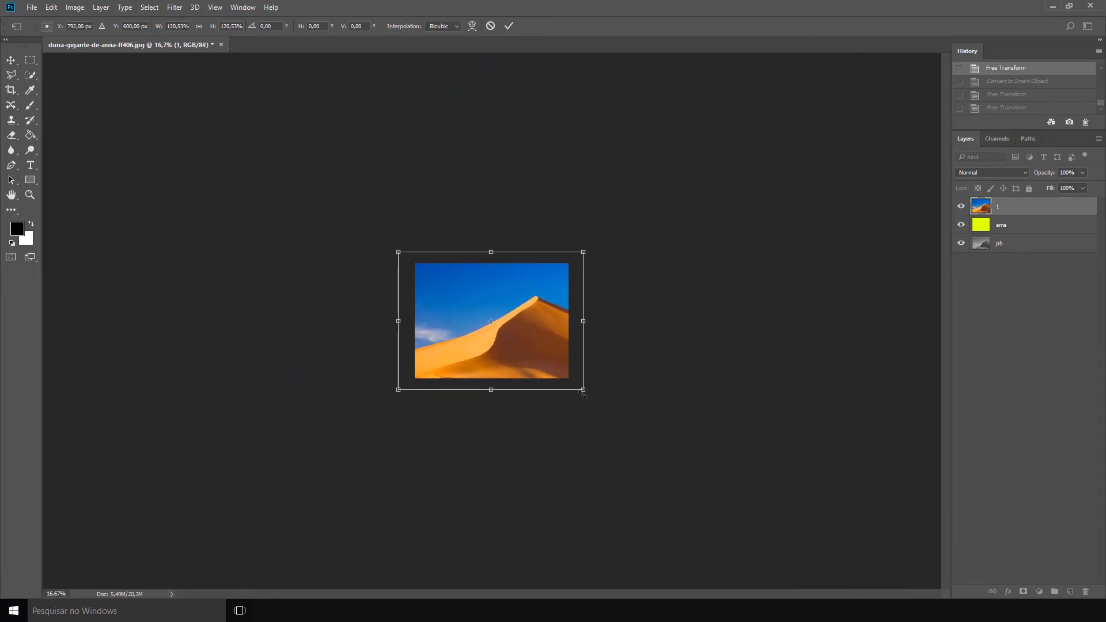
# Enlarge the photo being transformed to about 215.6% and recentre it on the canvas at about X 800 px, Y 600.5 px
pyautogui.moveTo(583, 390); pyautogui.dragTo(657, 445)
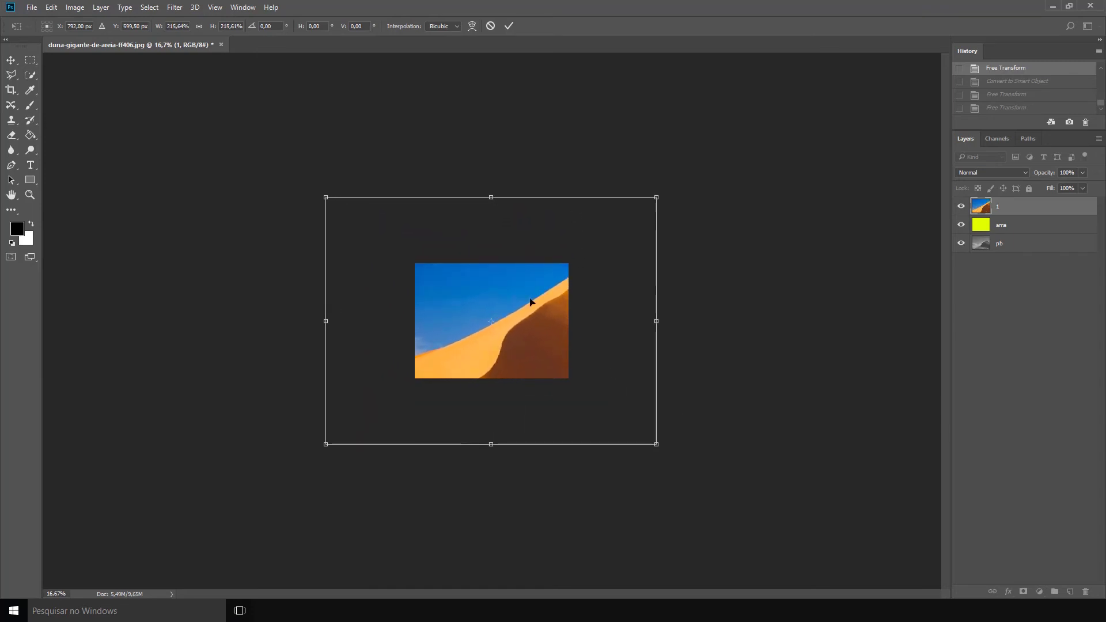
pyautogui.moveTo(531, 302); pyautogui.dragTo(473, 265)
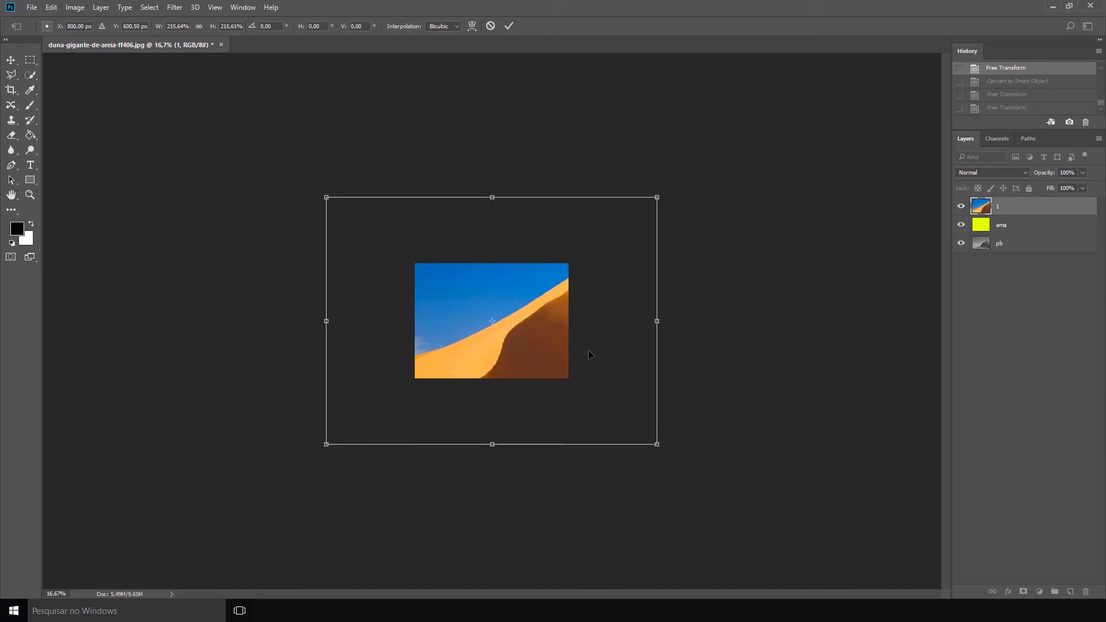
pyautogui.moveTo(607, 363)
pyautogui.mouseDown()
pyautogui.moveTo(545, 355)
pyautogui.moveTo(608, 359)
pyautogui.mouseUp()
# Scale photo layer 1 back down to slightly larger than the canvas and apply the transform
pyautogui.moveTo(657, 444); pyautogui.dragTo(548, 412)
pyautogui.press('Return')
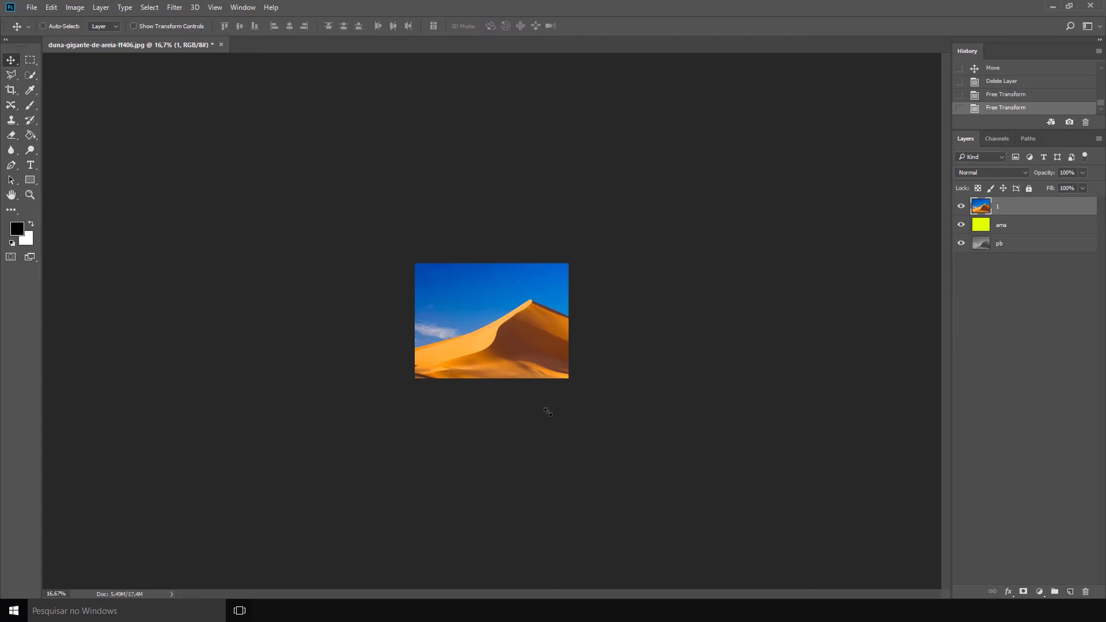
pyautogui.hotkey('ctrl', '+')
pyautogui.hotkey('ctrl', '+')
pyautogui.hotkey('ctrl', '+')
pyautogui.hotkey('ctrl', '+')
pyautogui.hotkey('ctrl', '+')
pyautogui.hotkey('ctrl', '-')
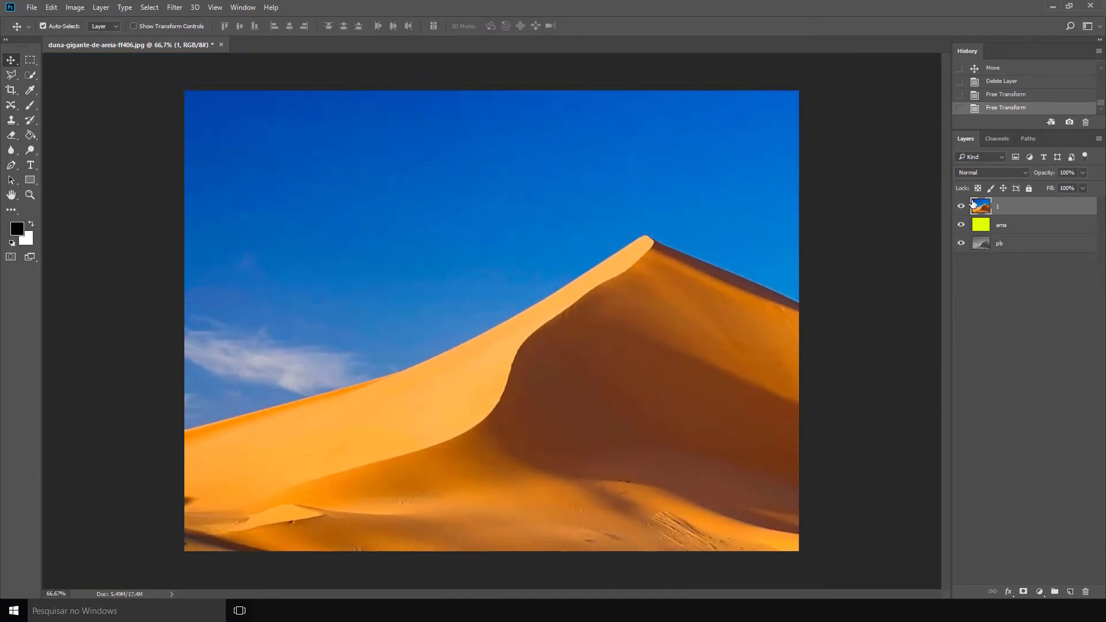
# Lower the opacity of photo layer 1 to 0% and deselect the layer
pyautogui.click(1084, 174)
pyautogui.moveTo(1020, 186); pyautogui.dragTo(980, 186)
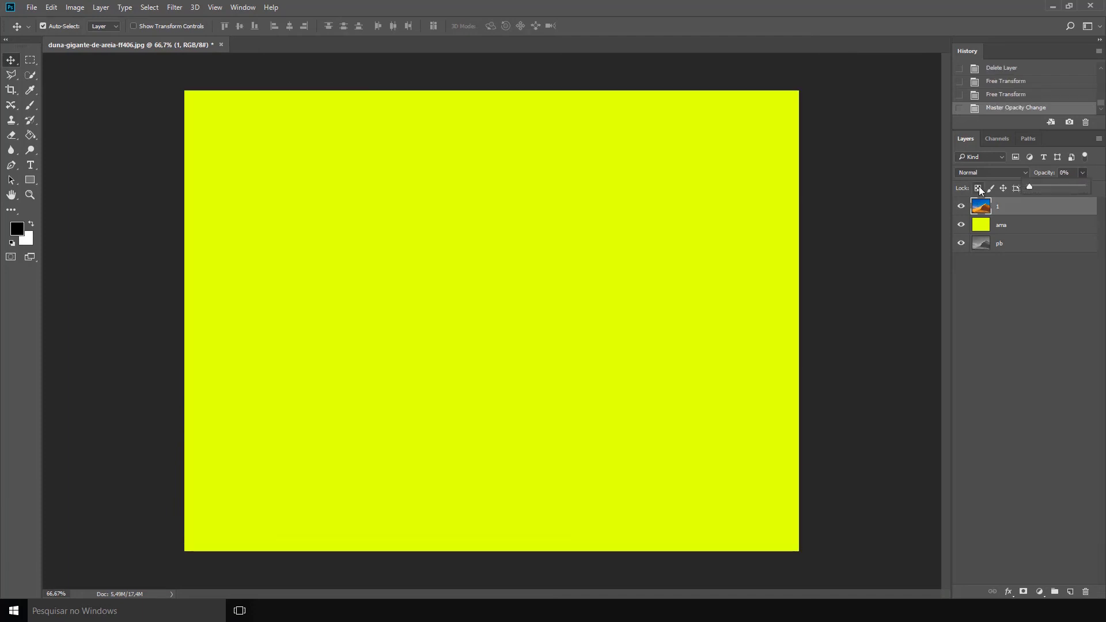
pyautogui.click(1002, 276)
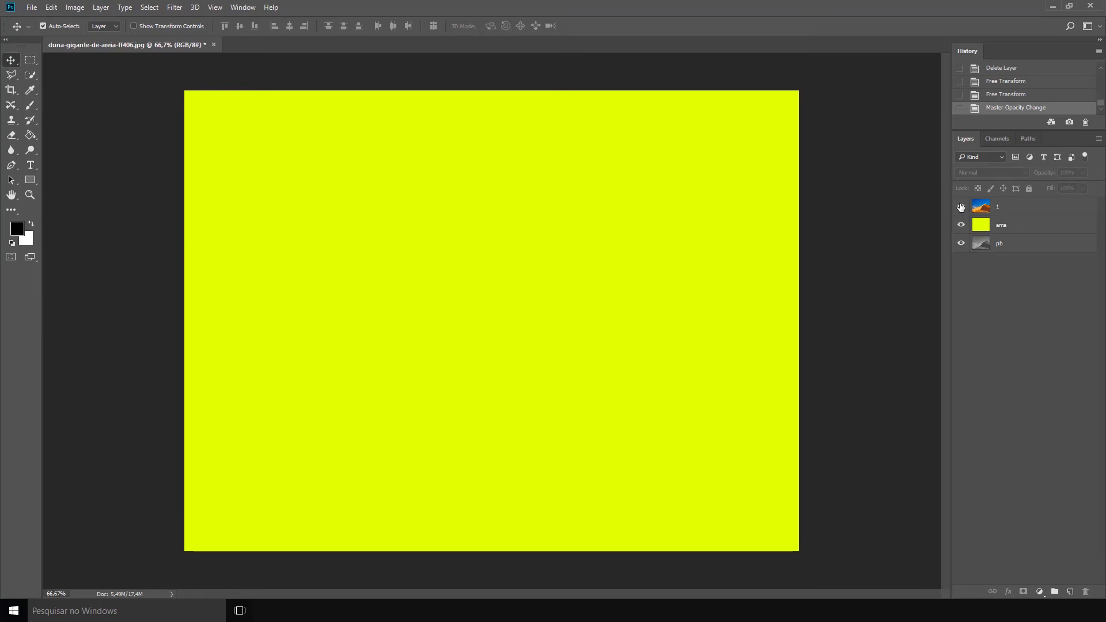
# Restore photo layer 1 to 100% opacity, and briefly hide and show it for comparison
pyautogui.click(980, 206)
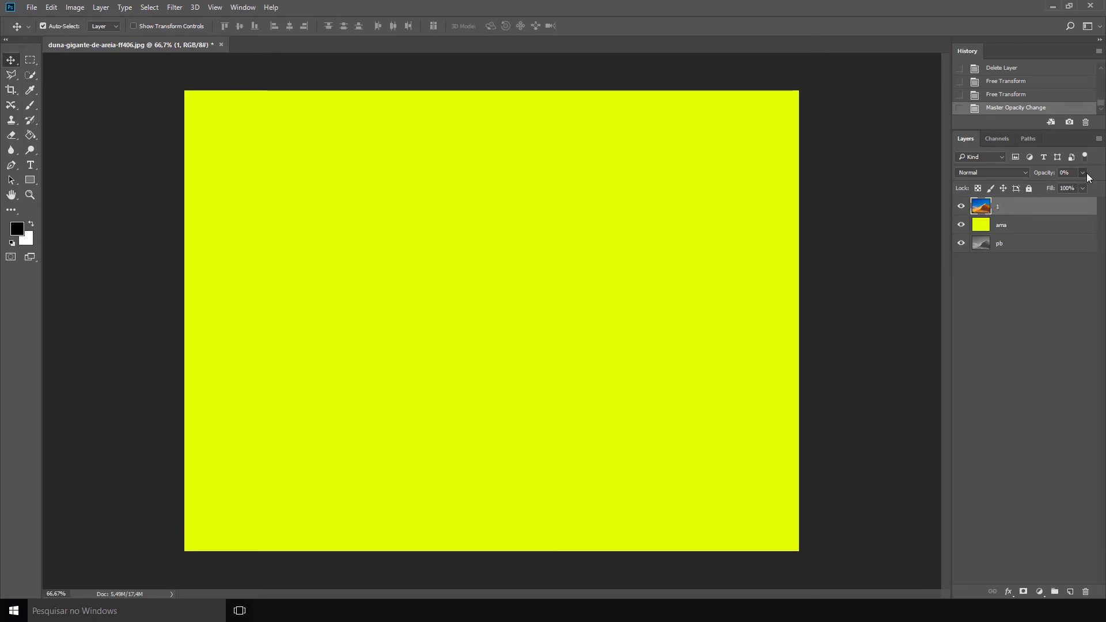
pyautogui.moveTo(1051, 186); pyautogui.dragTo(1104, 189)
pyautogui.click(962, 206)
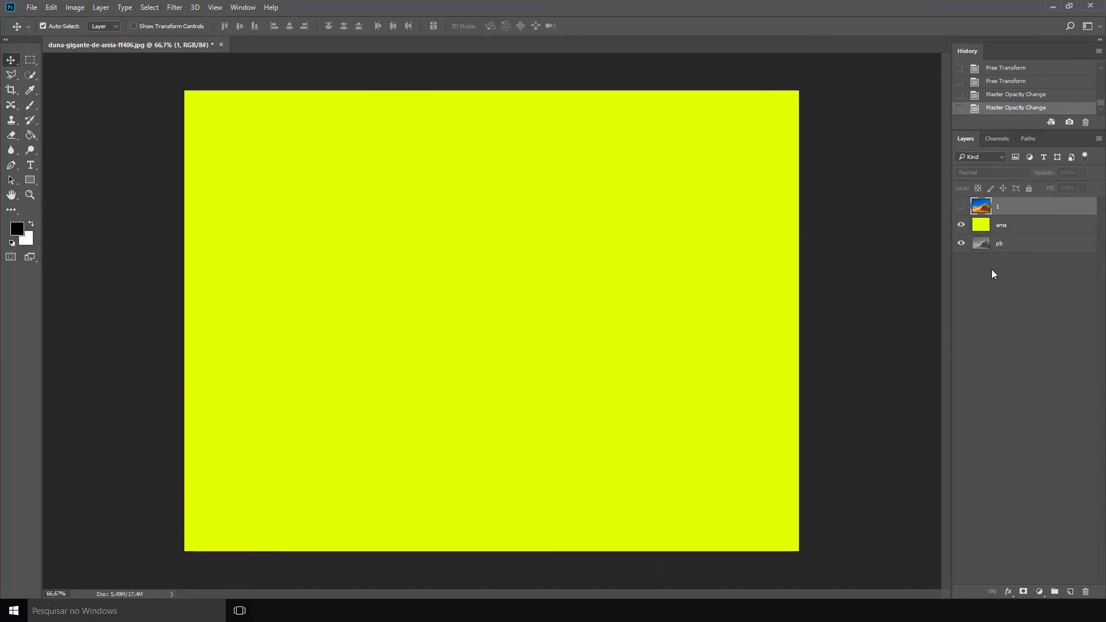
pyautogui.click(963, 206)
# Set the opacity of photo layer 1 to 50% so it blends with the yellow layer beneath
pyautogui.click(1082, 172)
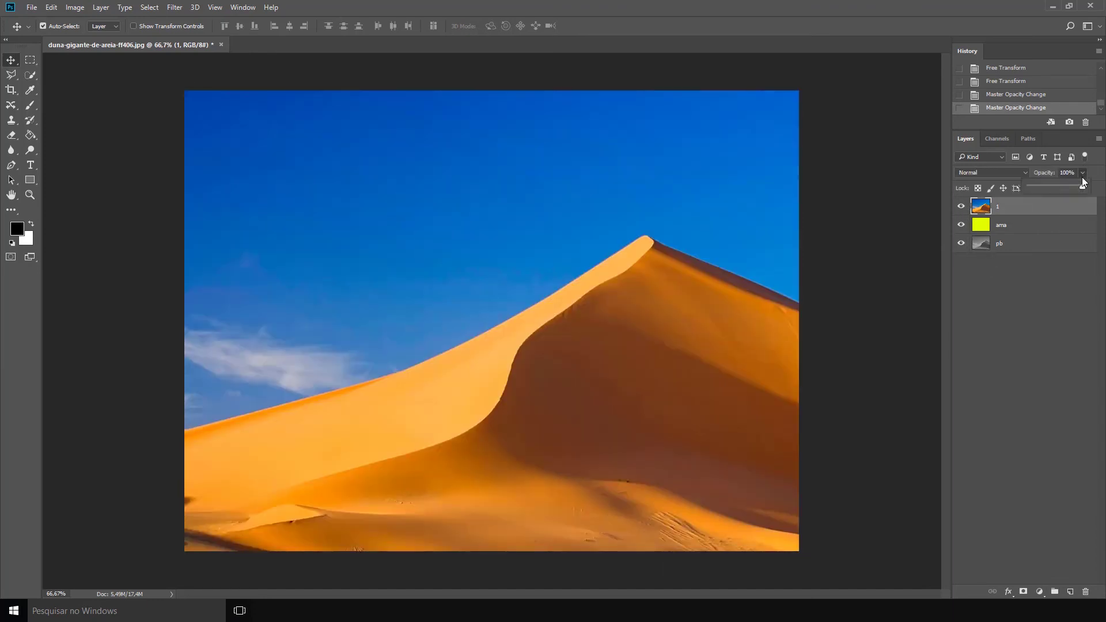
pyautogui.moveTo(1060, 190); pyautogui.dragTo(1057, 189)
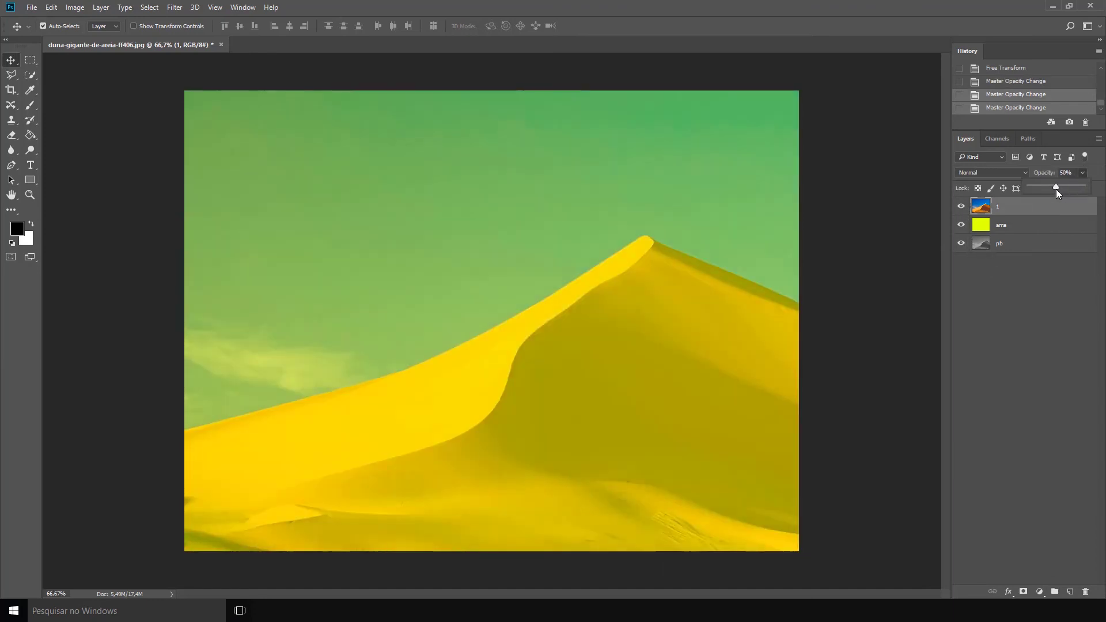
pyautogui.click(988, 209)
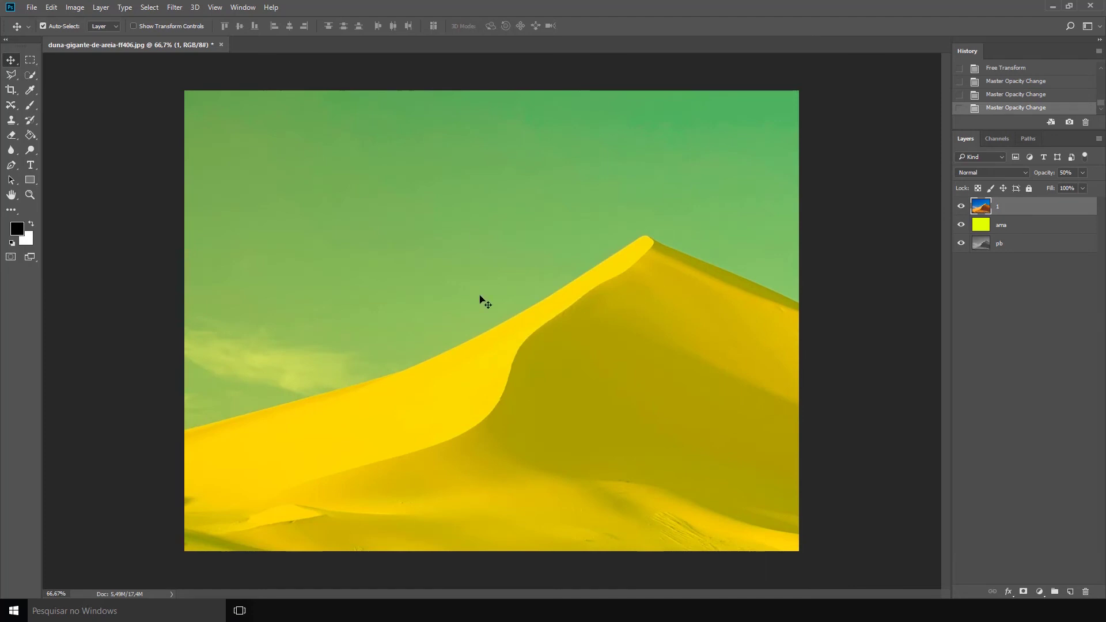
# Lower the opacity of photo layer 1 to about 14%, raise it to 100%, and deselect the layer
pyautogui.click(991, 229)
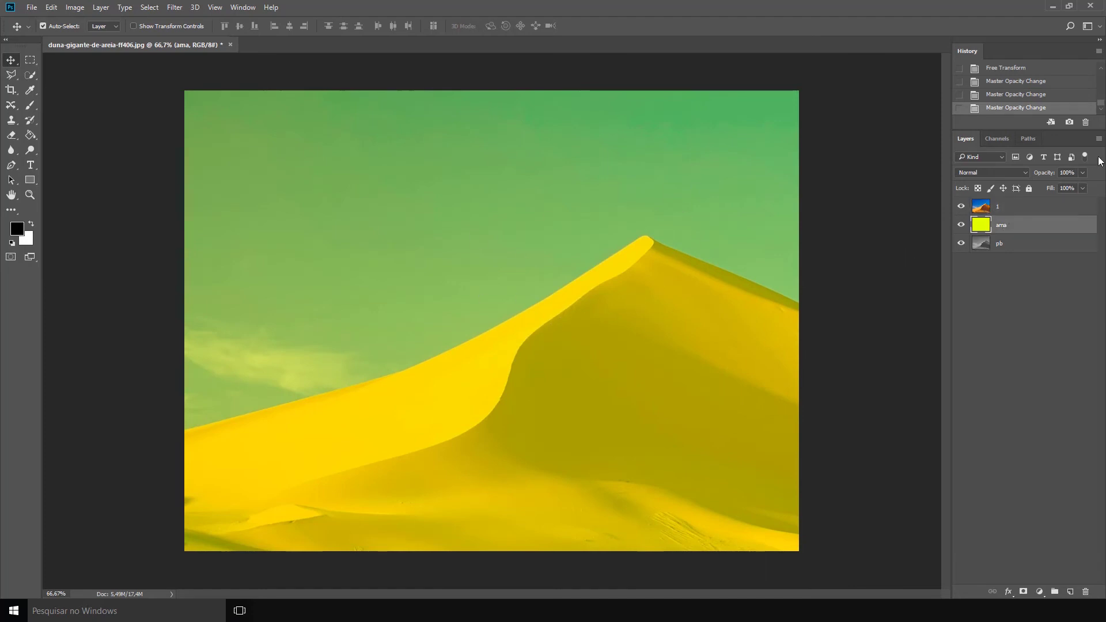
pyautogui.click(1043, 208)
pyautogui.click(1083, 173)
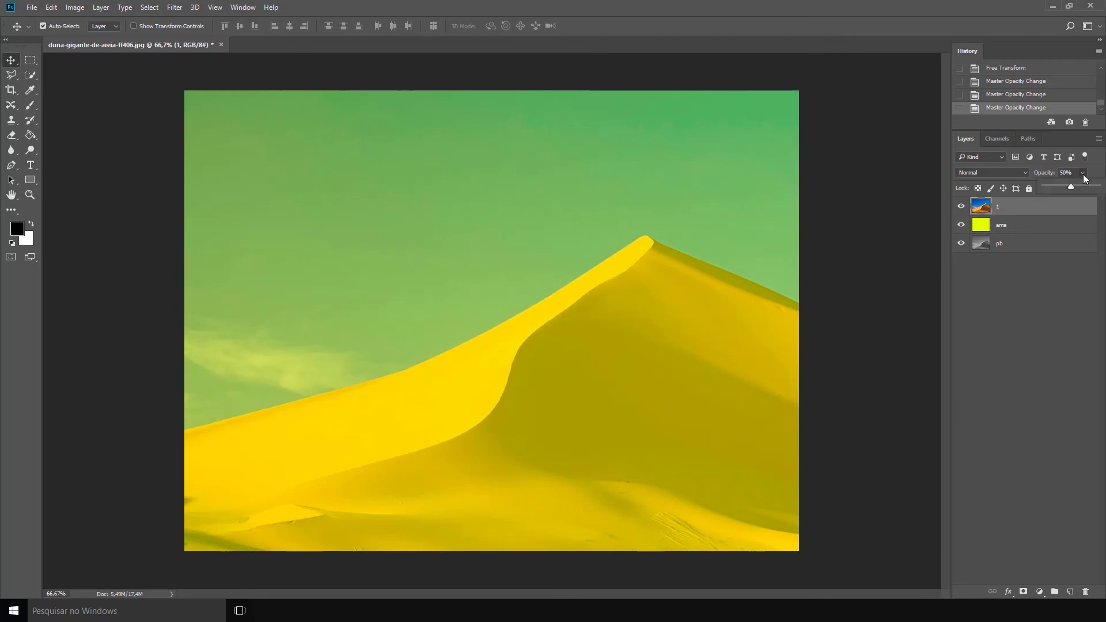
pyautogui.moveTo(1066, 185); pyautogui.dragTo(1050, 185)
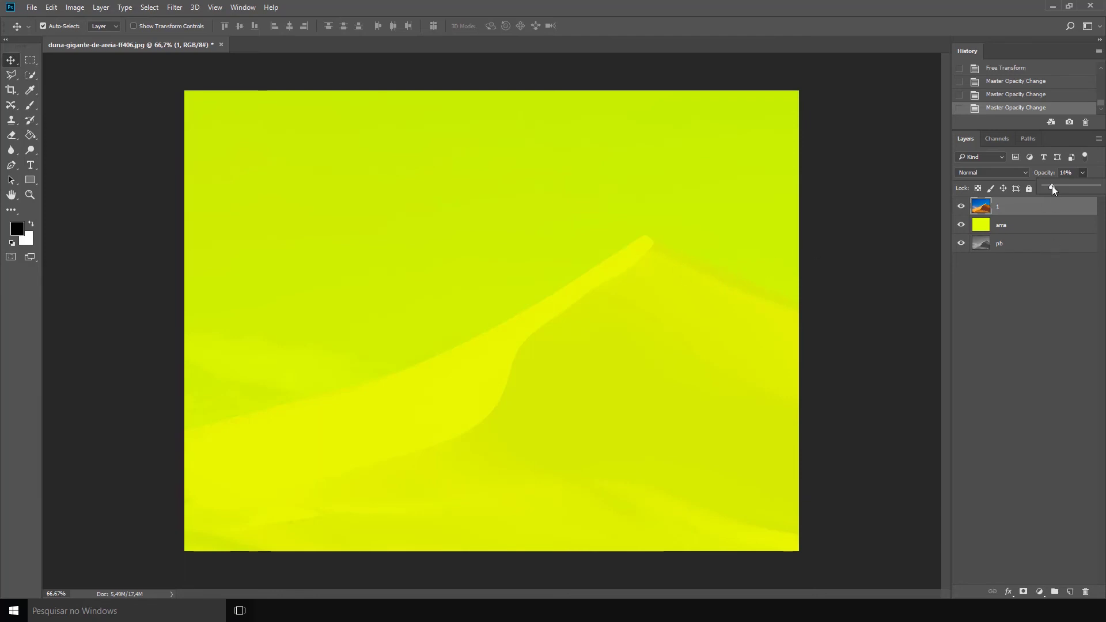
pyautogui.moveTo(1052, 185); pyautogui.dragTo(1103, 186)
pyautogui.click(1034, 254)
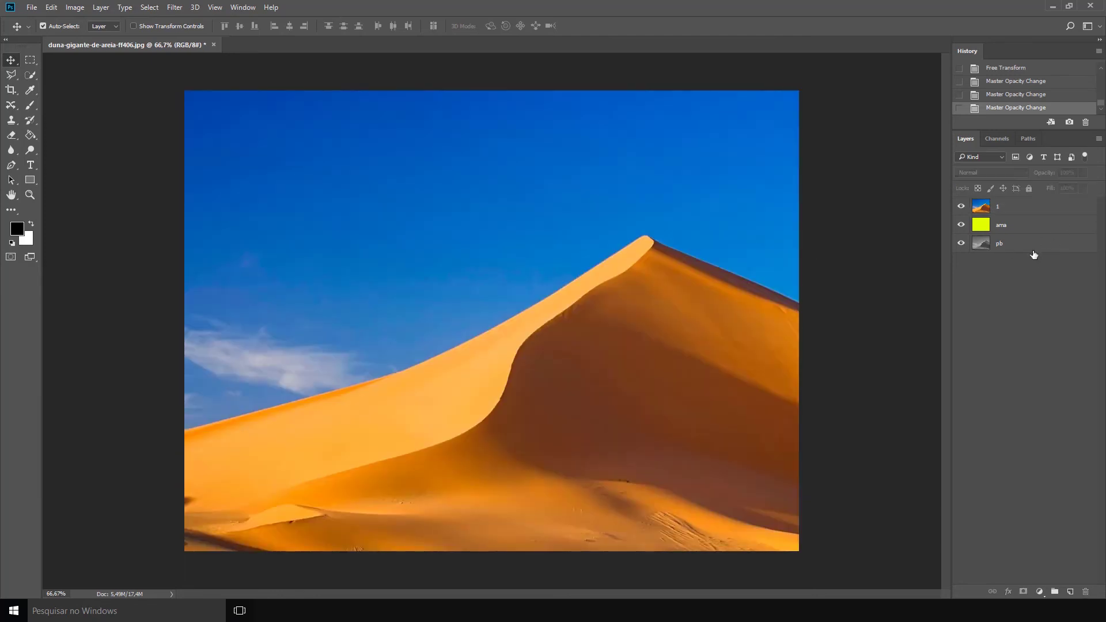
# Select the yellow layer ama, and open the image file pixabay.com Patrice_Audet 1 from the Material Photoshop express folder
pyautogui.click(1019, 227)
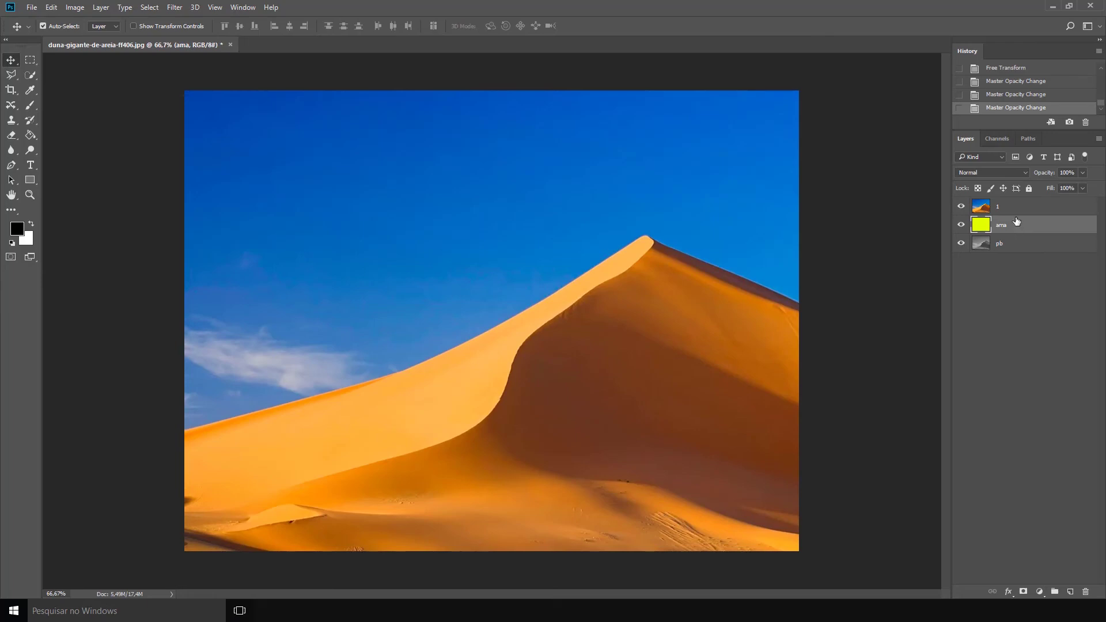
pyautogui.click(32, 7)
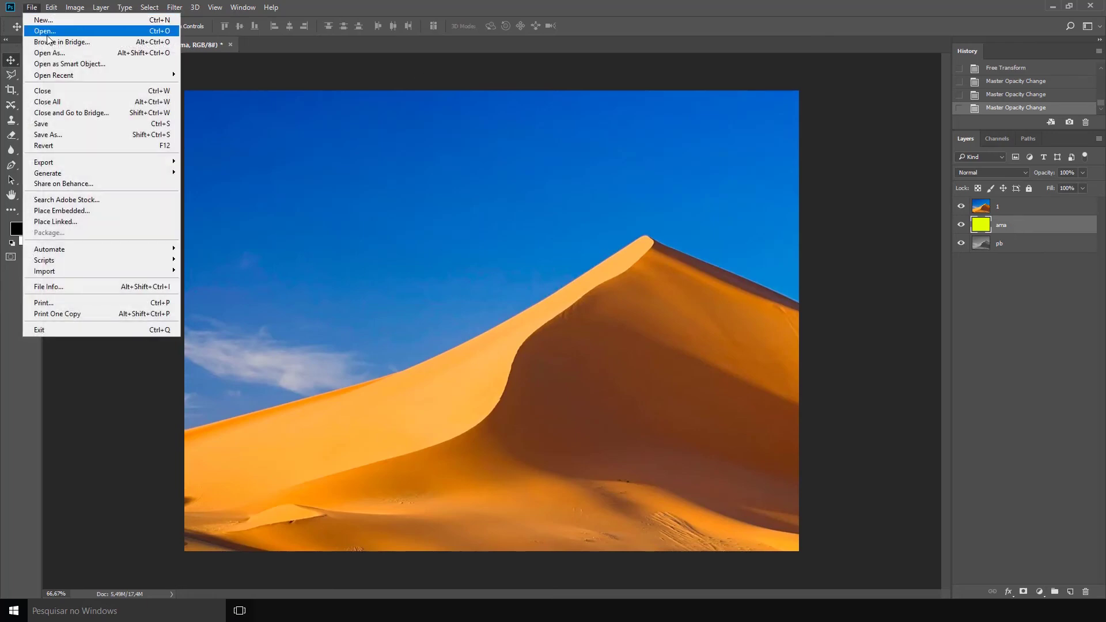
pyautogui.click(40, 31)
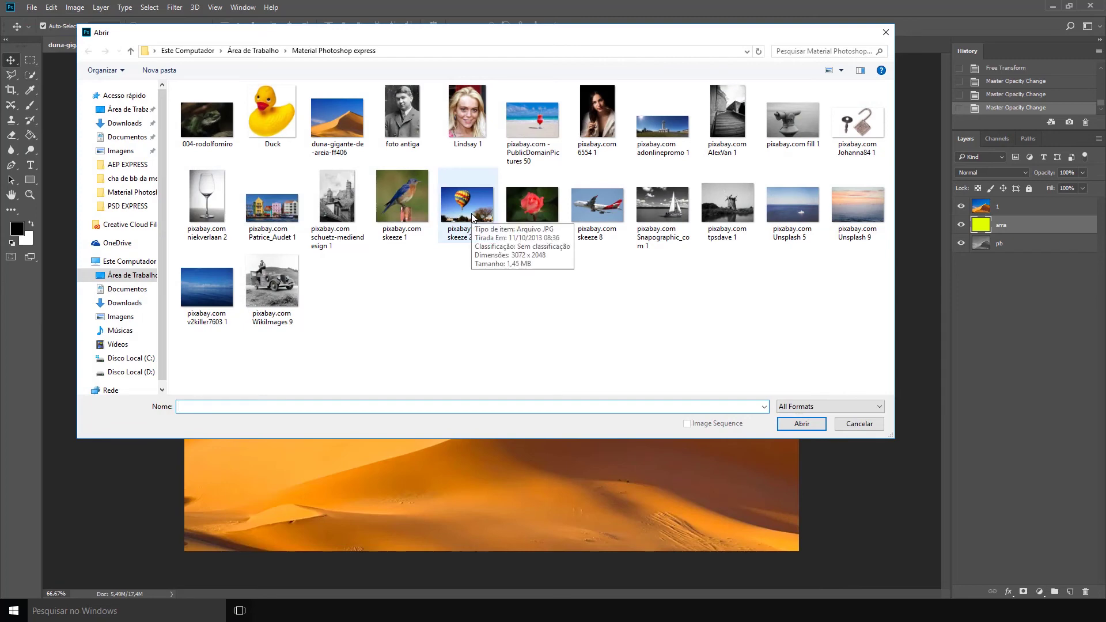
pyautogui.doubleClick(267, 210)
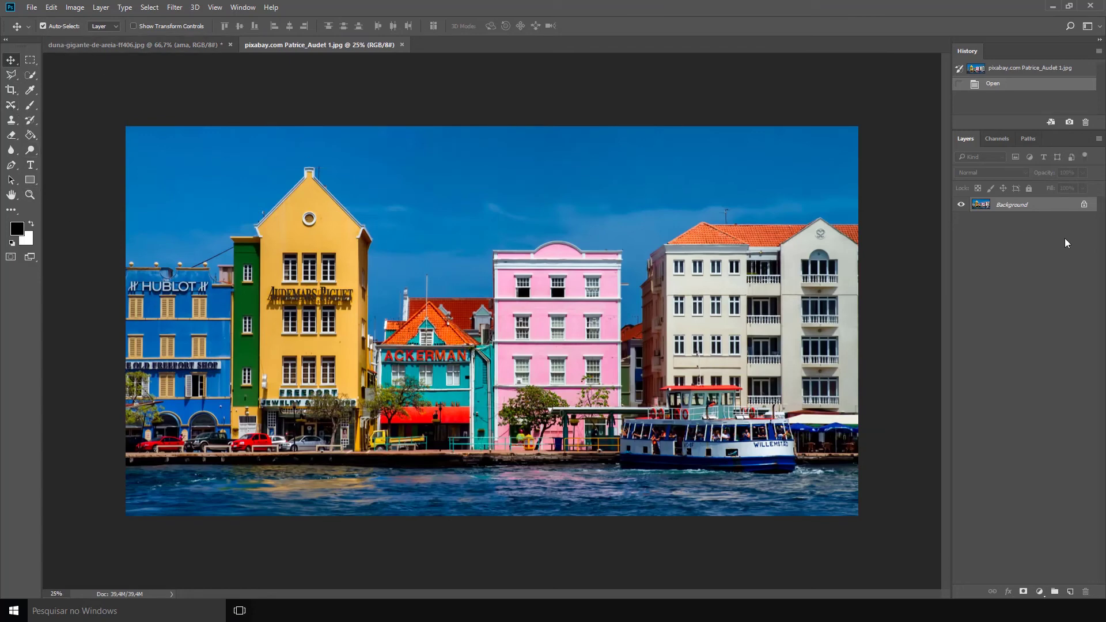
# Unlock the Background of the waterfront buildings photo so it becomes a regular layer, accepting the default layer style settings
pyautogui.click(1085, 204)
pyautogui.doubleClick(1066, 205)
pyautogui.click(730, 140)
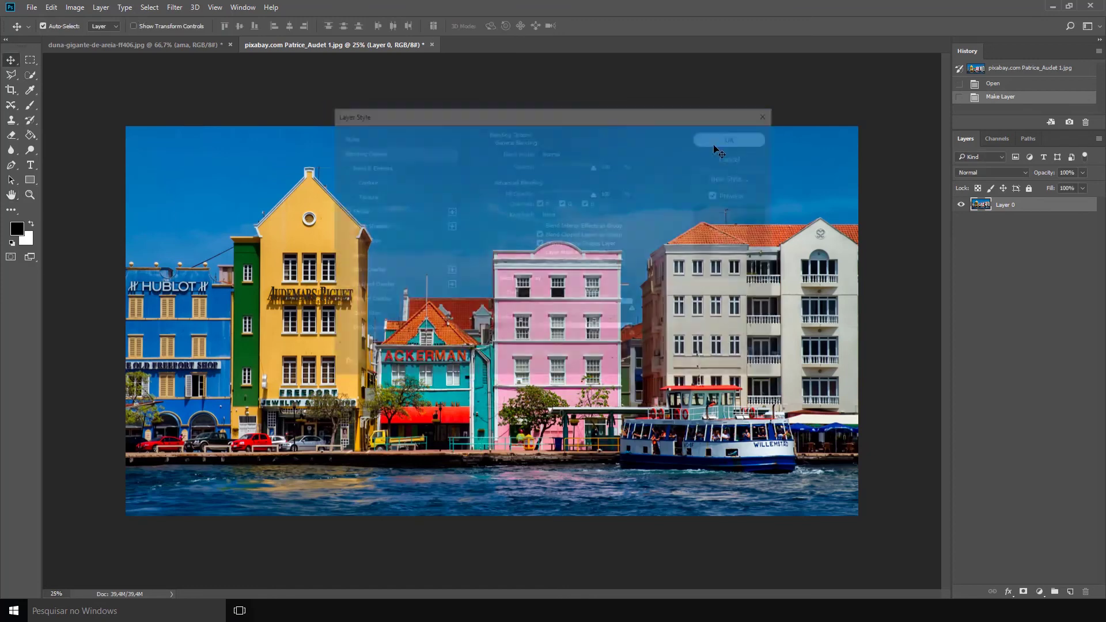
# Copy the buildings layer into the dune document with the Move tool and place it above photo layer 1
pyautogui.press('v')
pyautogui.moveTo(259, 254); pyautogui.dragTo(285, 174)
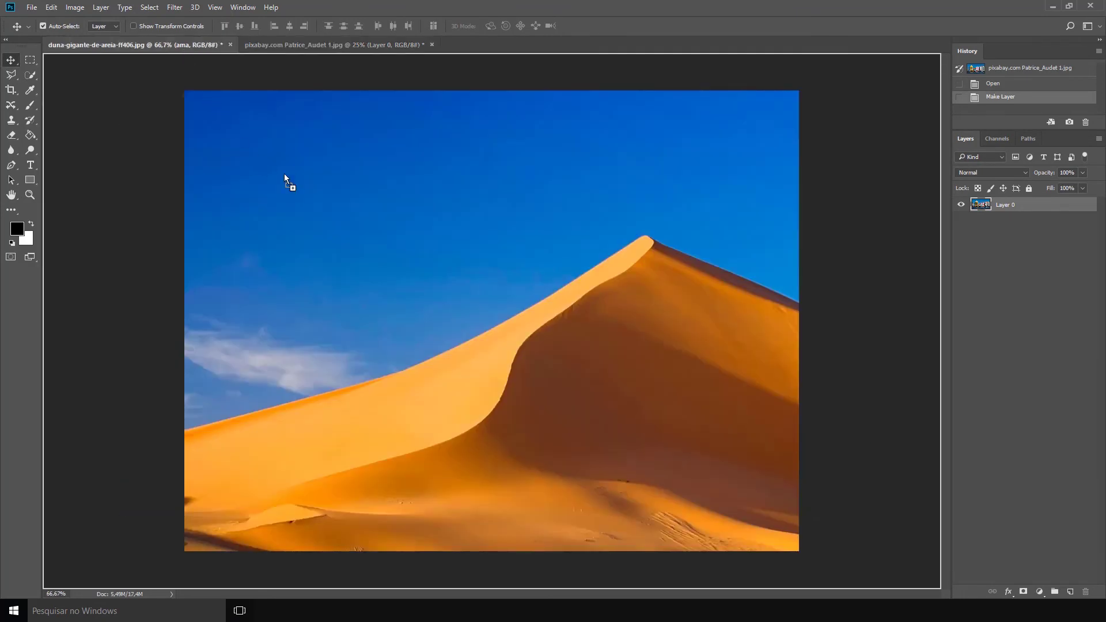
pyautogui.moveTo(434, 297); pyautogui.dragTo(500, 344)
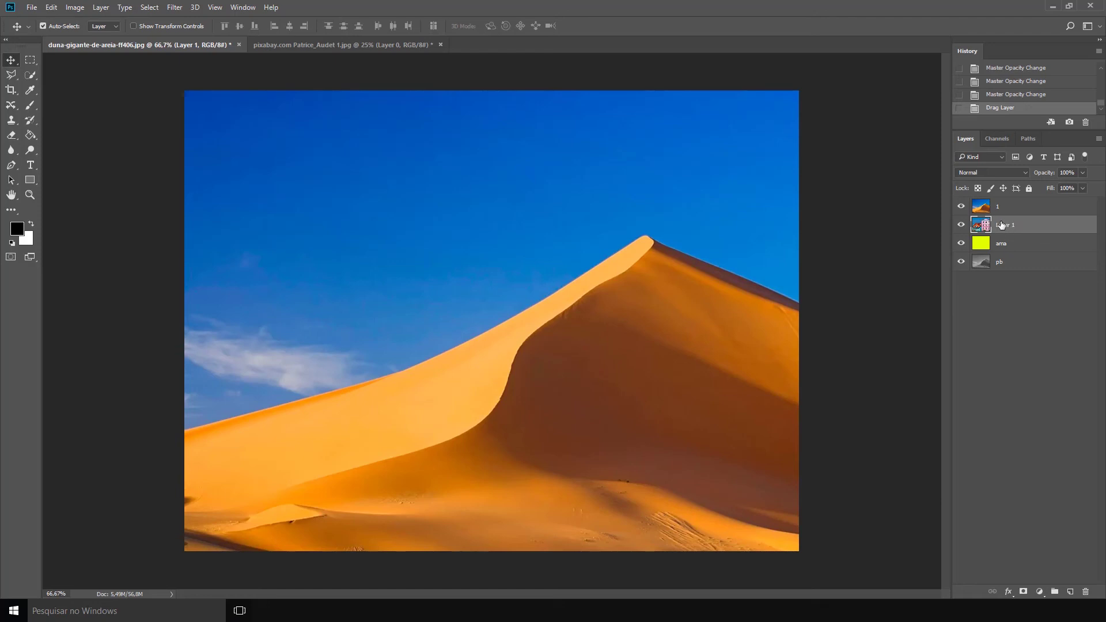
pyautogui.moveTo(1001, 225); pyautogui.dragTo(1015, 197)
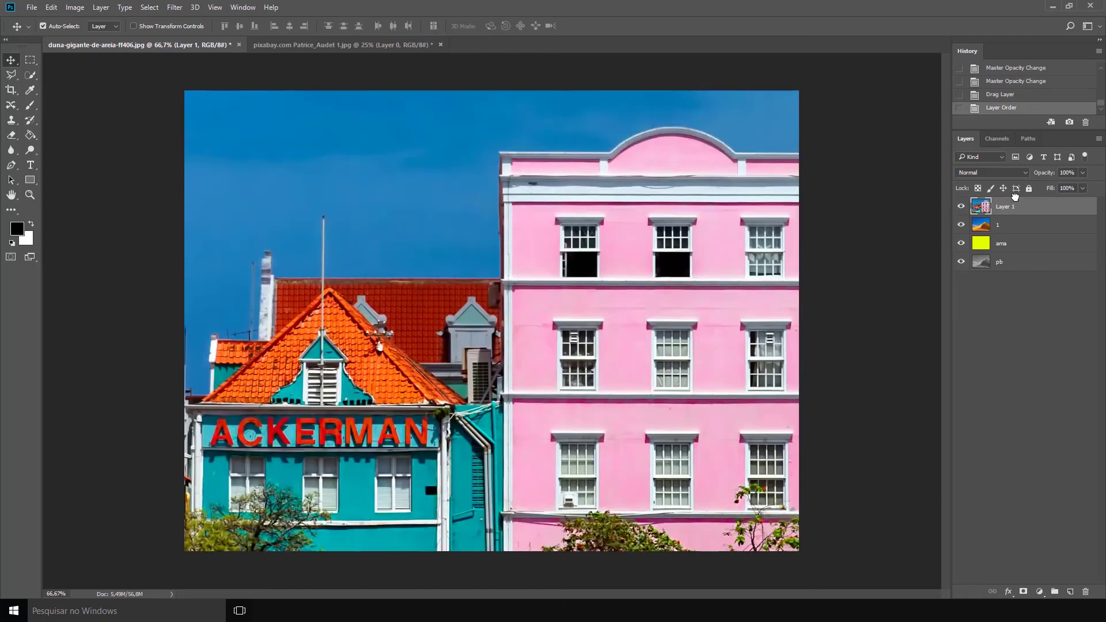
# With the yellow layer ama selected, use the auto-selecting Move tool to shift the buildings photo slightly up and right
pyautogui.click(1001, 231)
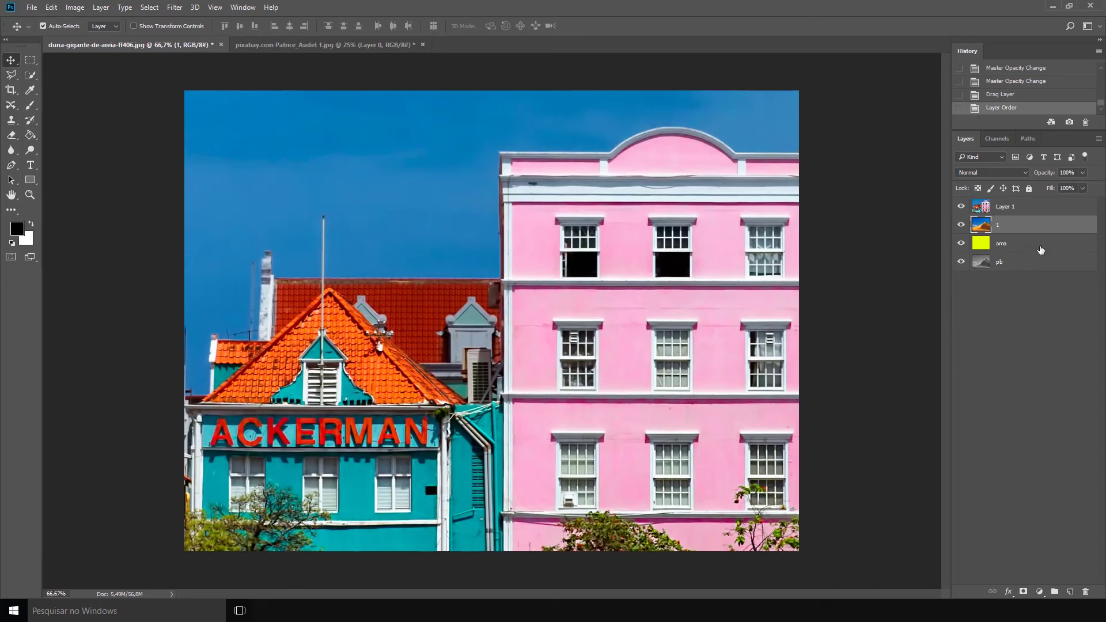
pyautogui.click(1030, 207)
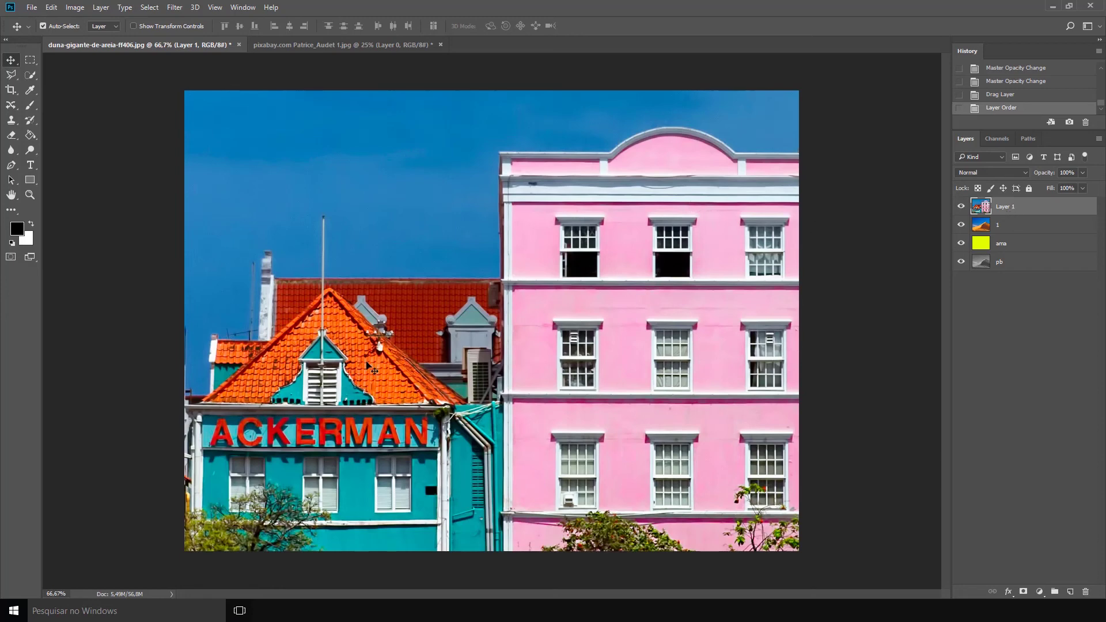
pyautogui.click(1009, 247)
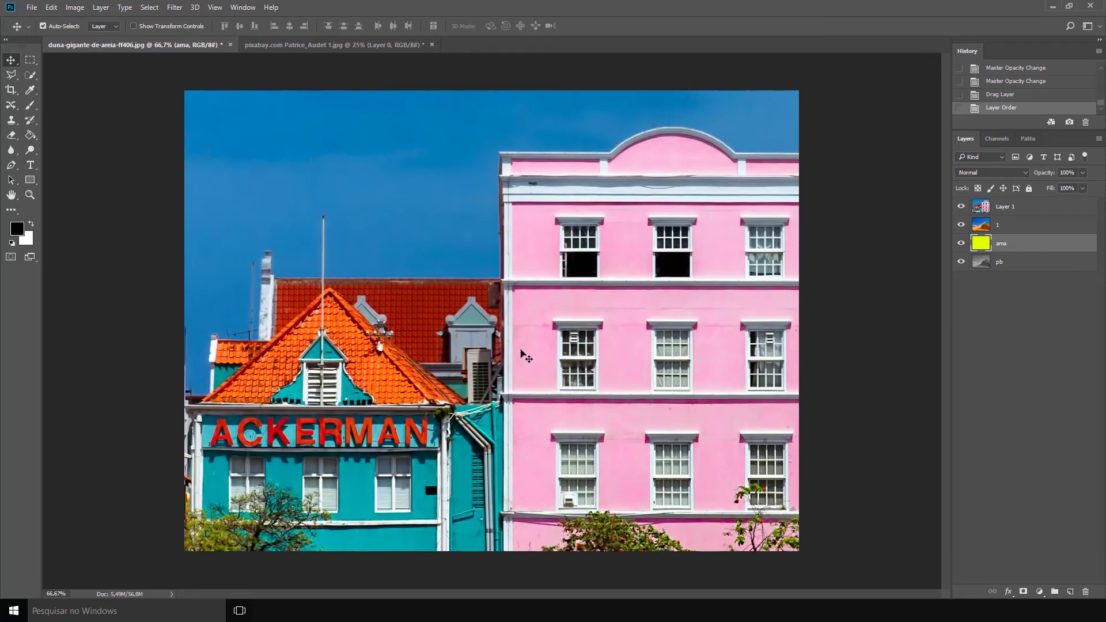
pyautogui.moveTo(526, 358); pyautogui.dragTo(555, 315)
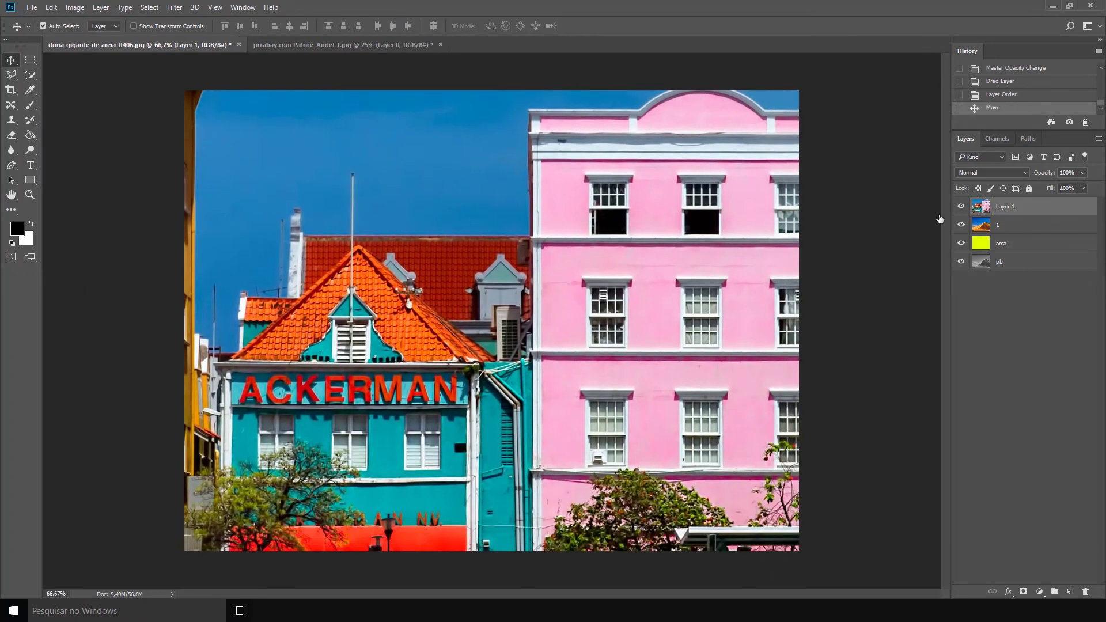
# Shift the yellow layer ama down and right with Free Transform, and delete that layer
pyautogui.click(1021, 247)
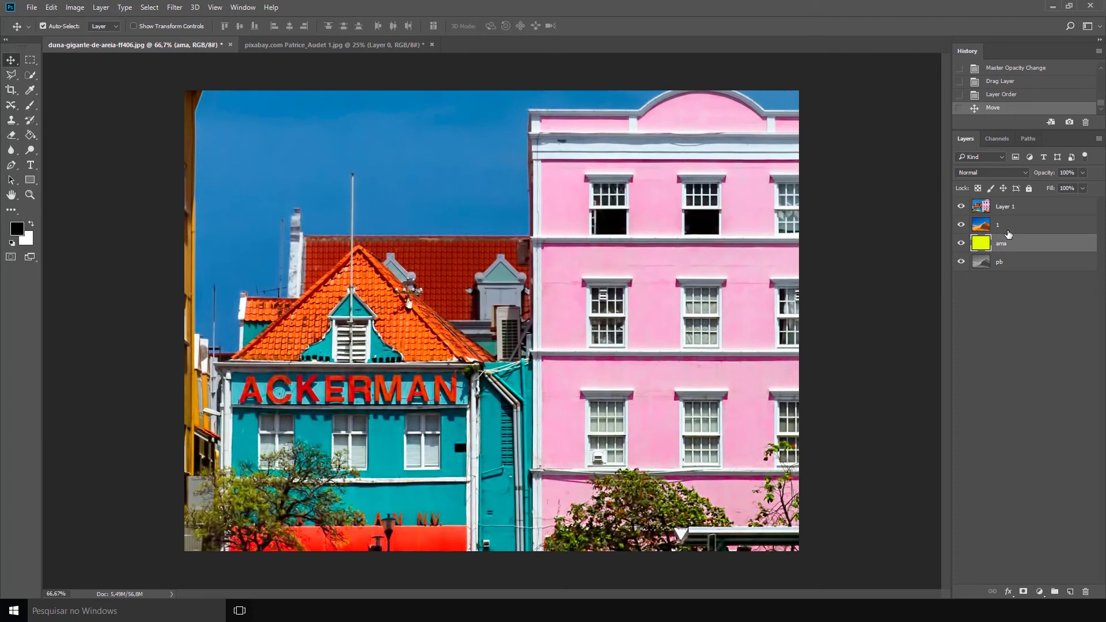
pyautogui.hotkey('ctrl', 't')
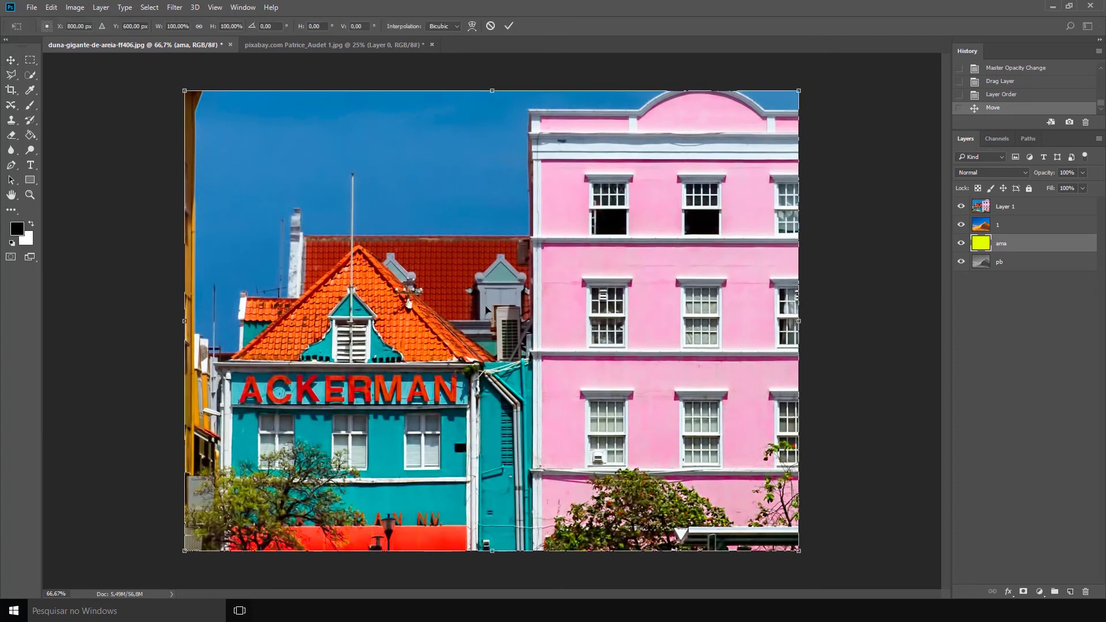
pyautogui.moveTo(487, 311)
pyautogui.mouseDown()
pyautogui.moveTo(562, 344)
pyautogui.moveTo(576, 323)
pyautogui.moveTo(571, 306)
pyautogui.moveTo(461, 314)
pyautogui.moveTo(501, 316)
pyautogui.mouseUp()
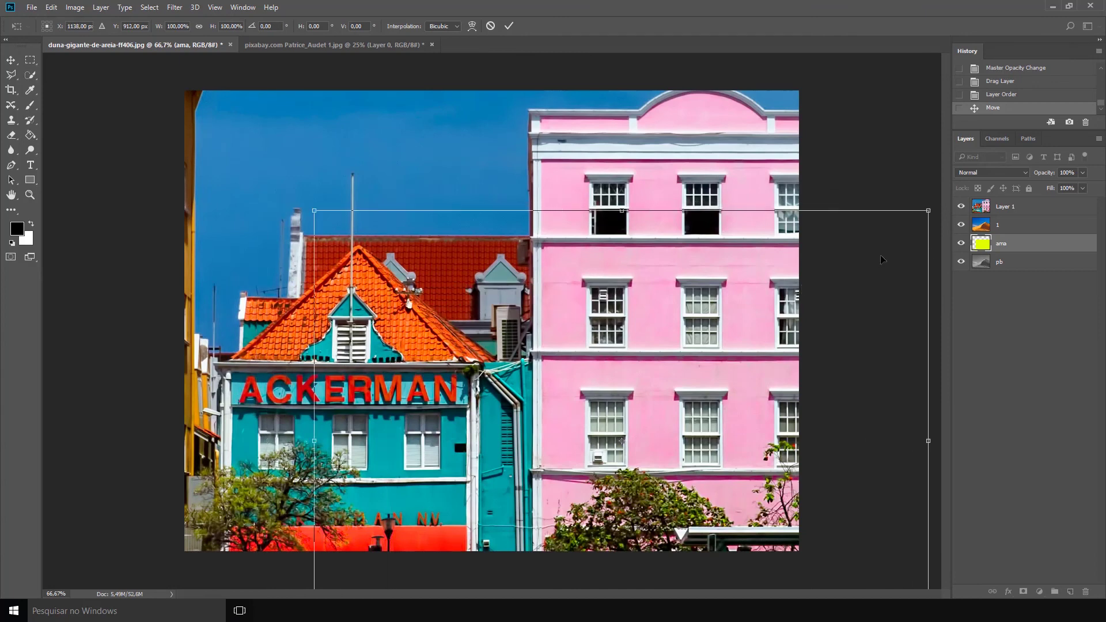
pyautogui.press('Return')
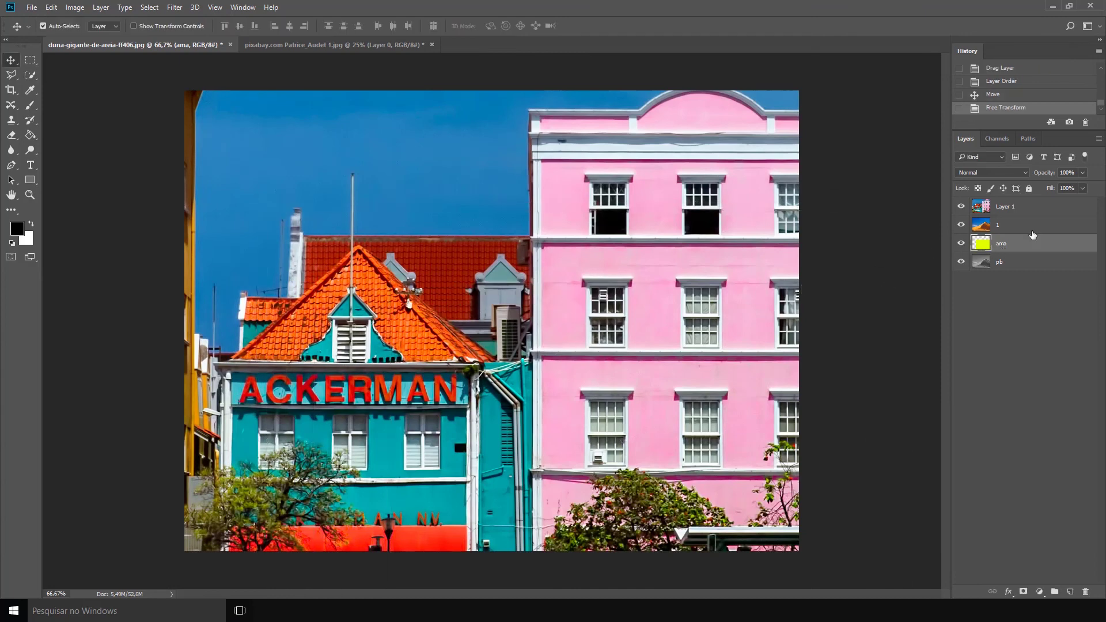
pyautogui.click(1086, 591)
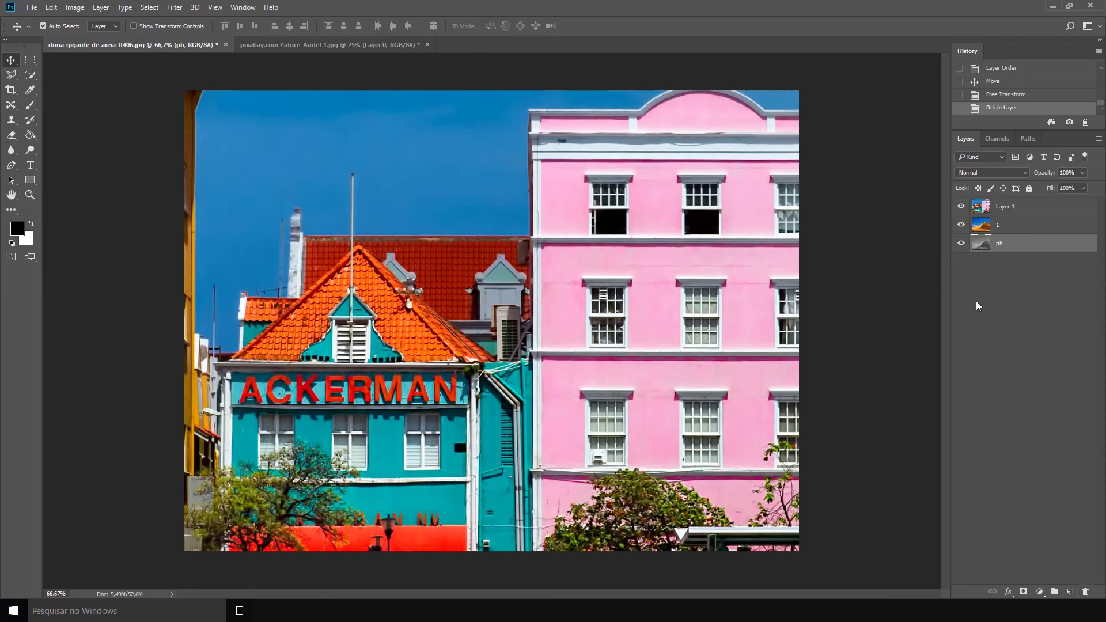
# Scale the buildings layer proportionally to about 44.7% with Free Transform and position it to cover the whole canvas
pyautogui.click(1007, 208)
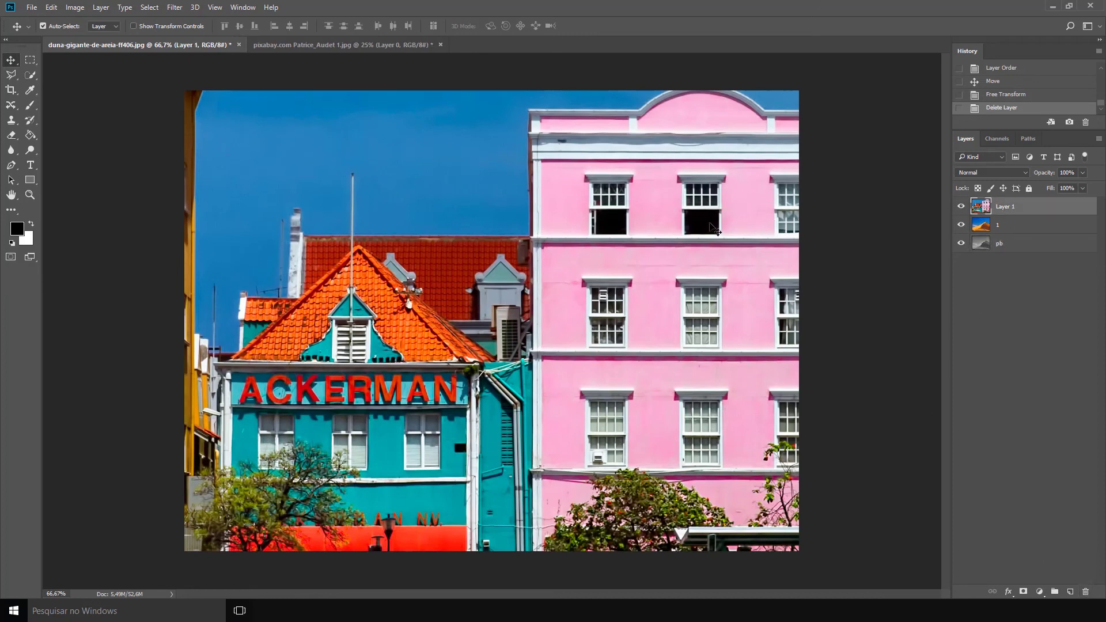
pyautogui.hotkey('ctrl', 't')
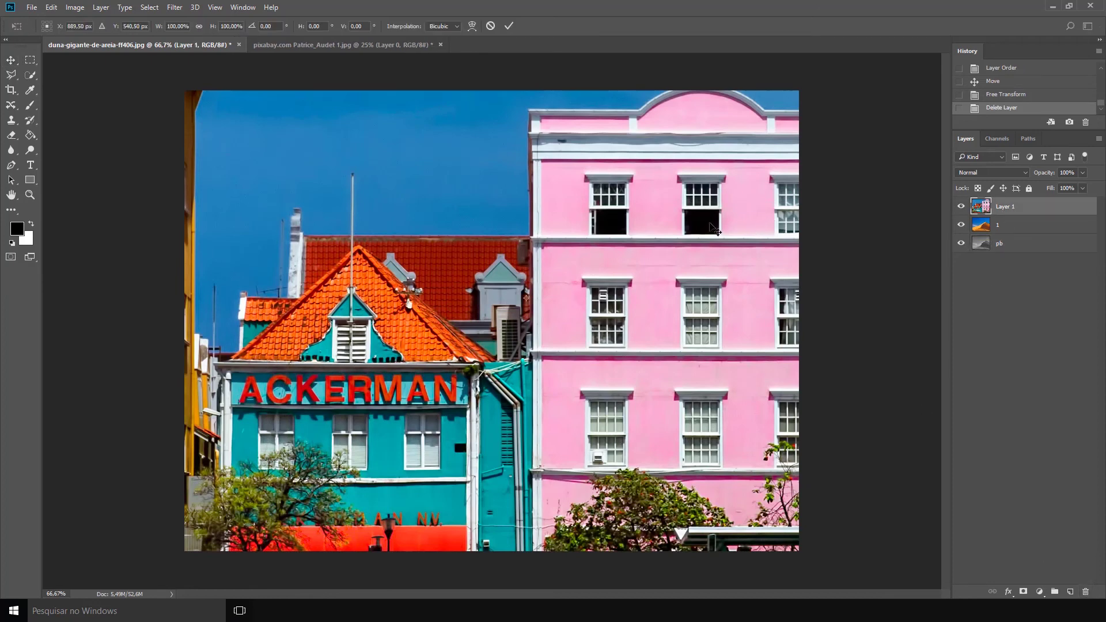
pyautogui.hotkey('ctrl', '0')
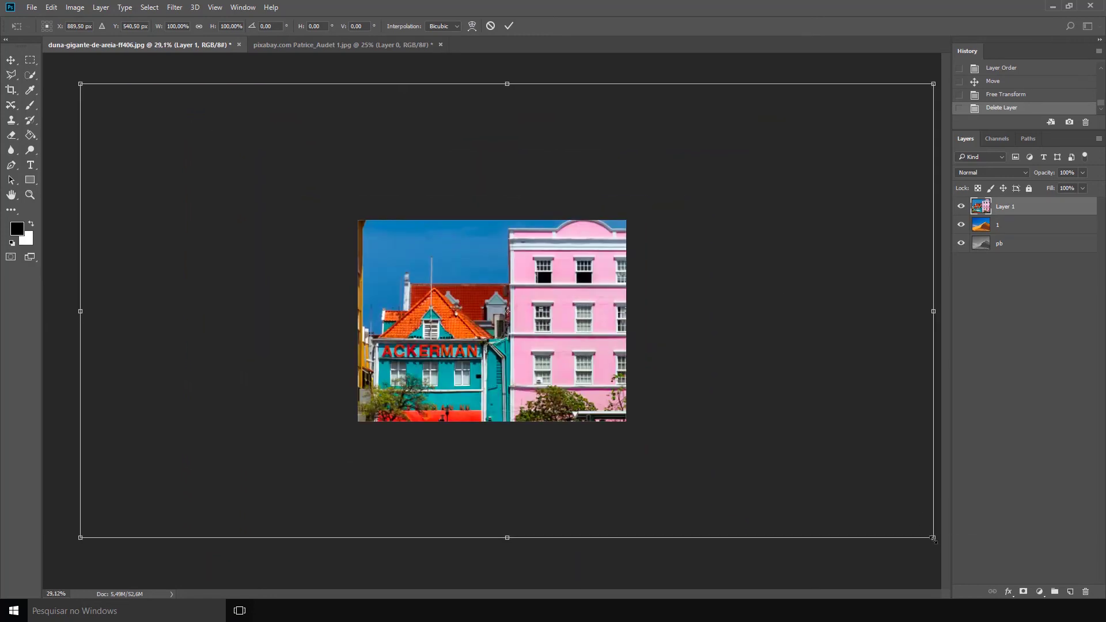
pyautogui.moveTo(933, 538); pyautogui.dragTo(679, 495)
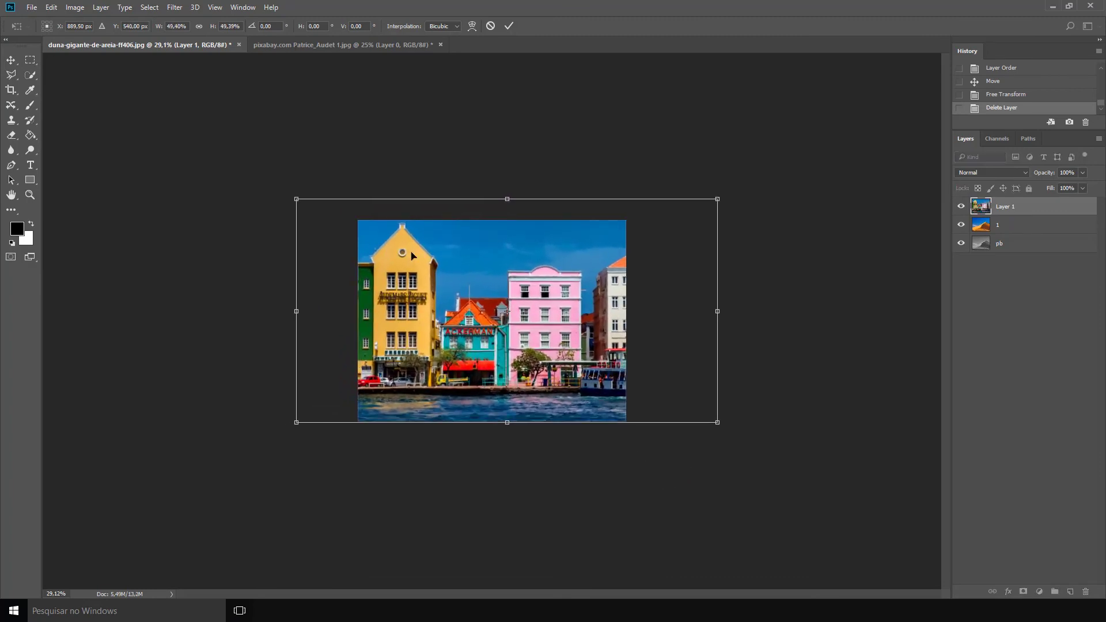
pyautogui.moveTo(291, 200); pyautogui.dragTo(327, 232)
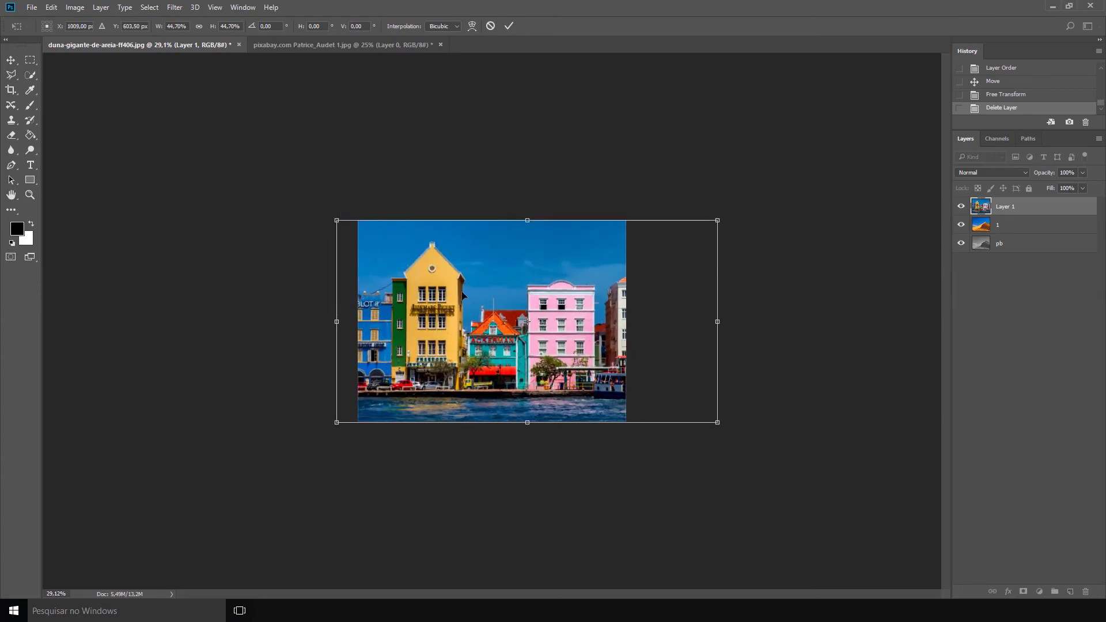
pyautogui.moveTo(486, 309); pyautogui.dragTo(517, 288)
pyautogui.press('Return')
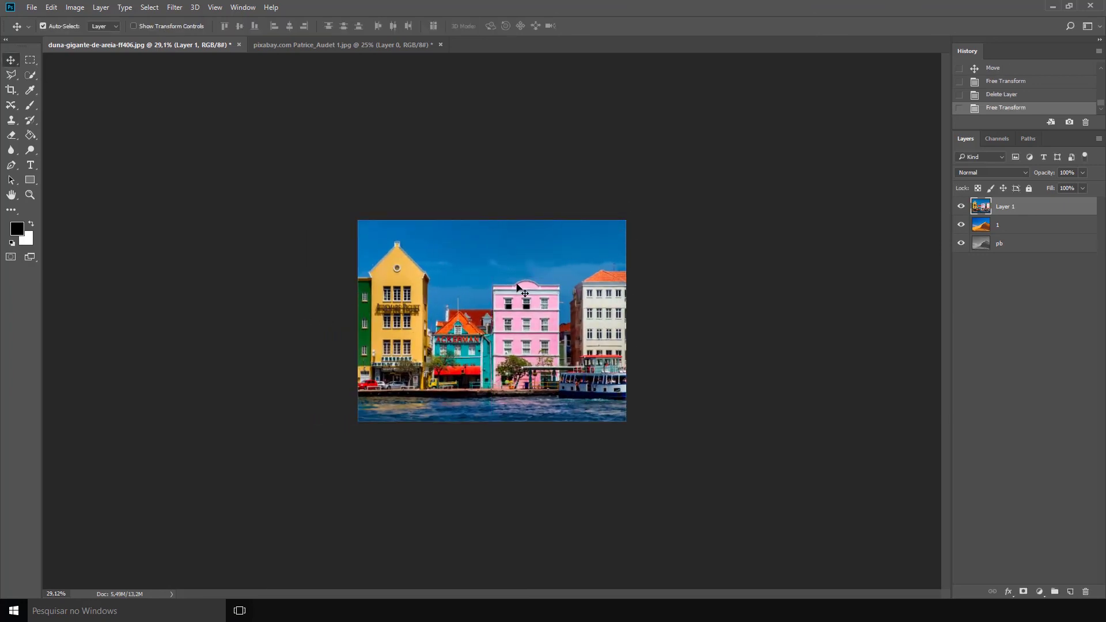
pyautogui.scroll(3, 519, 289)
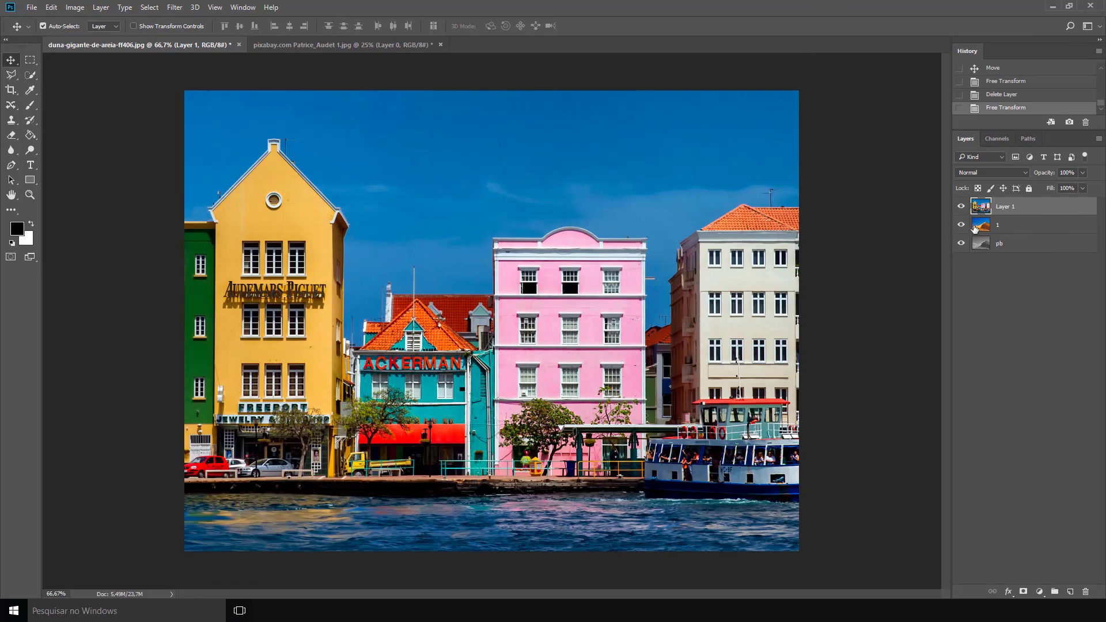
# Hide the buildings layer, and slightly narrow photo layer 1 from its right side with Free Transform
pyautogui.click(962, 207)
pyautogui.click(983, 226)
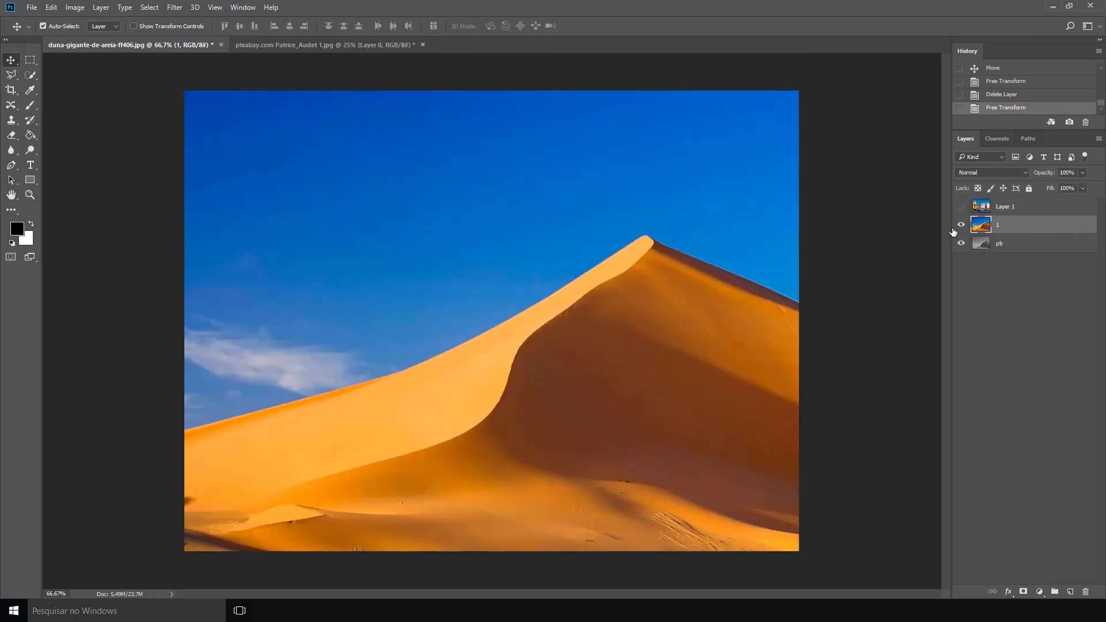
pyautogui.hotkey('ctrl', 't')
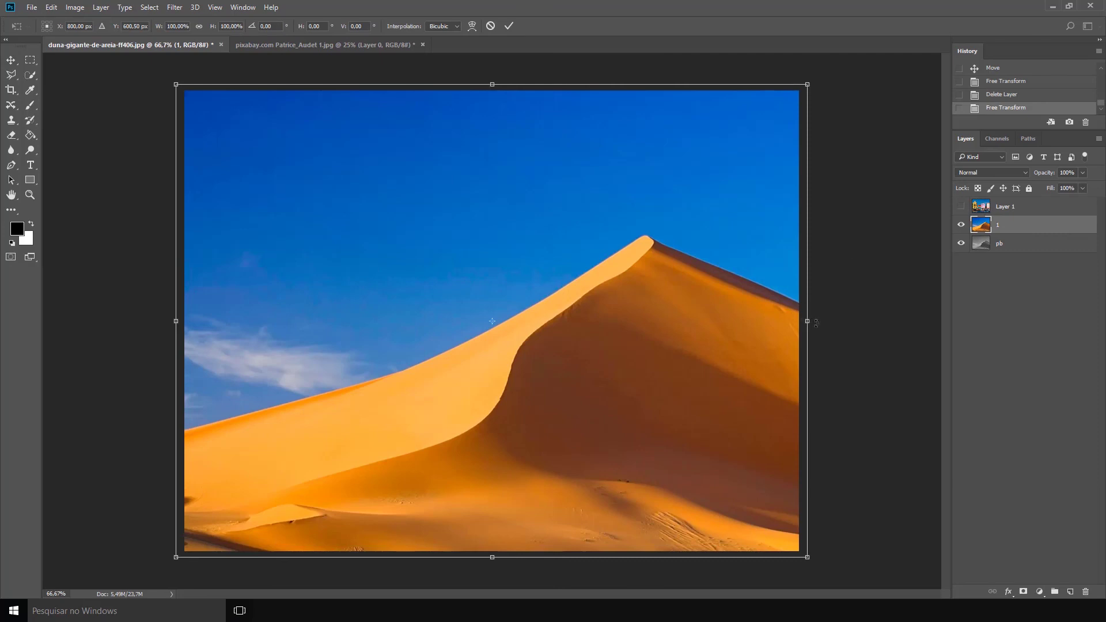
pyautogui.moveTo(822, 318); pyautogui.dragTo(800, 292)
pyautogui.press('Return')
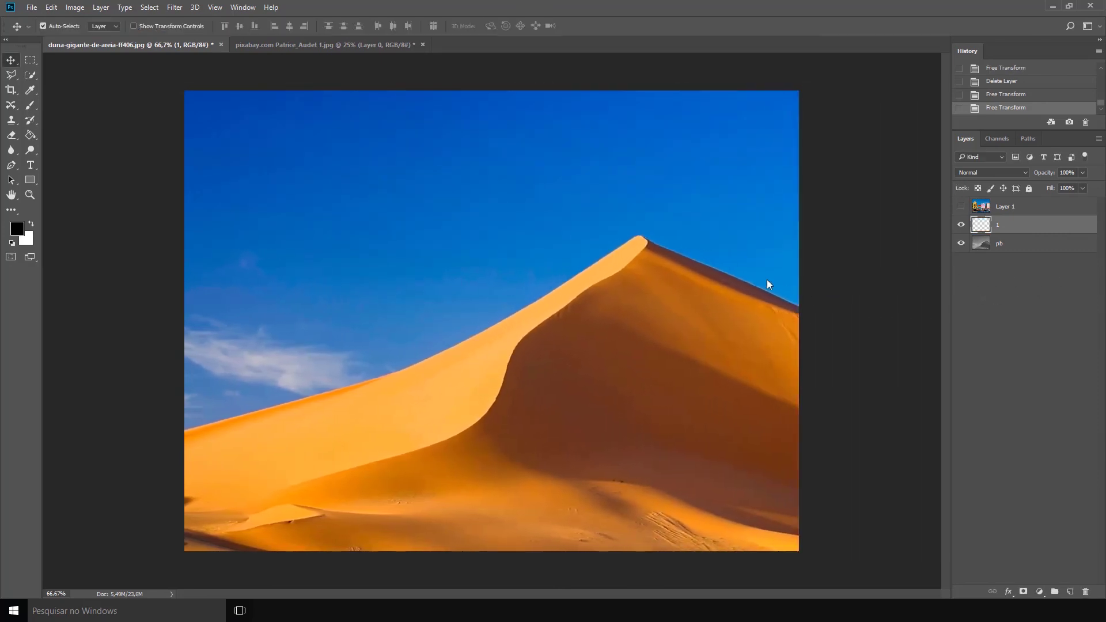
# Show the buildings layer, lower its opacity to blend it with the dunes, and restore it to 100%
pyautogui.click(961, 206)
pyautogui.click(995, 208)
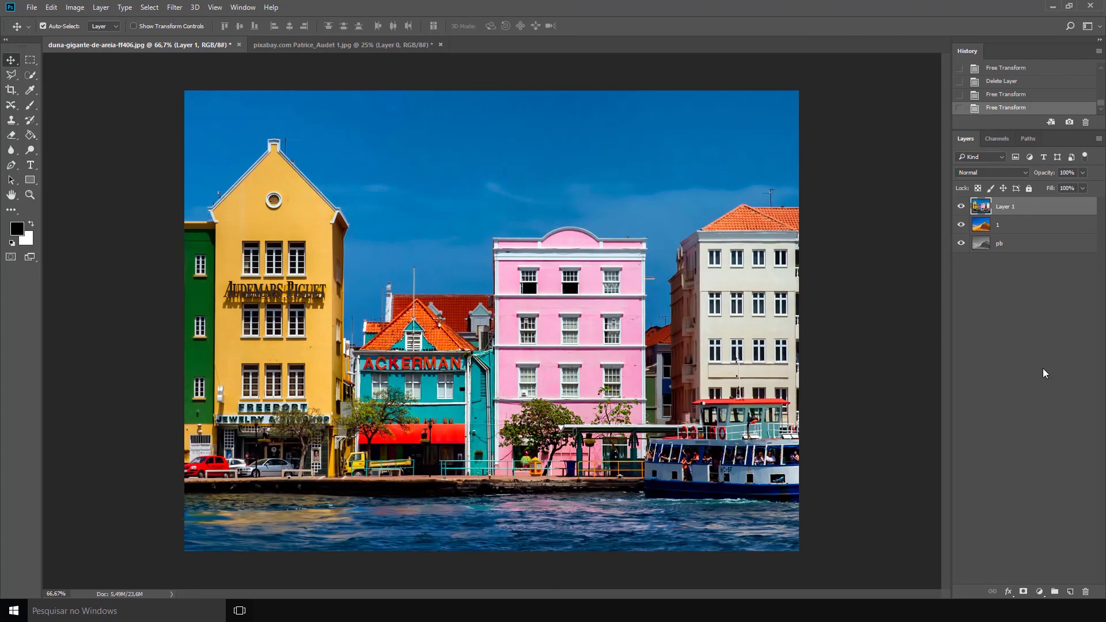
pyautogui.click(1083, 172)
pyautogui.moveTo(1063, 185); pyautogui.dragTo(1056, 186)
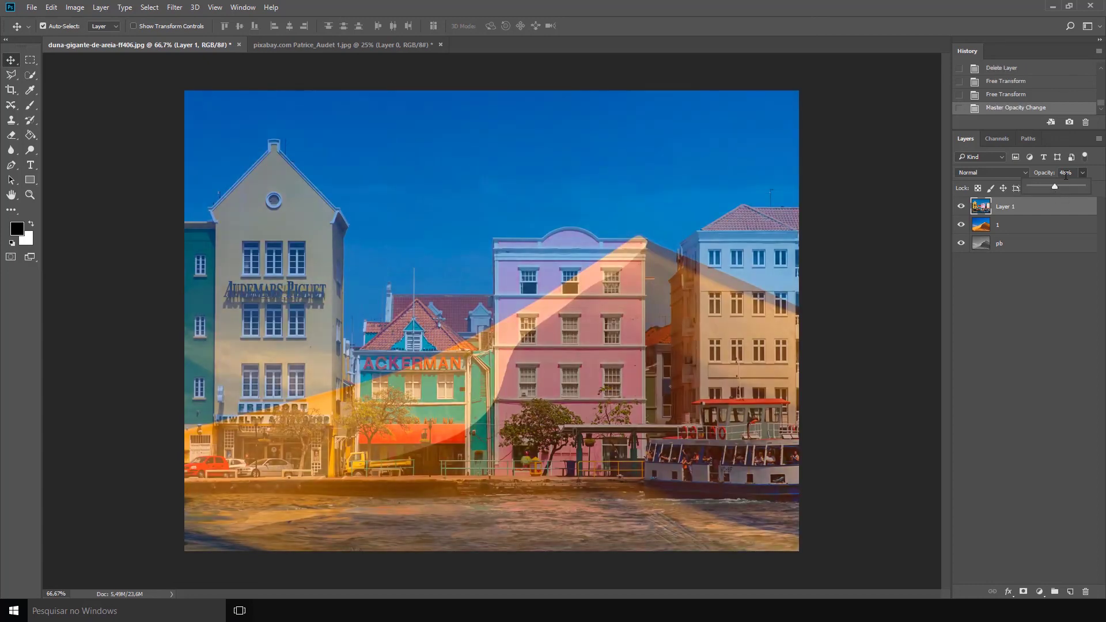
pyautogui.write('50')
pyautogui.write('0')
pyautogui.click(1012, 302)
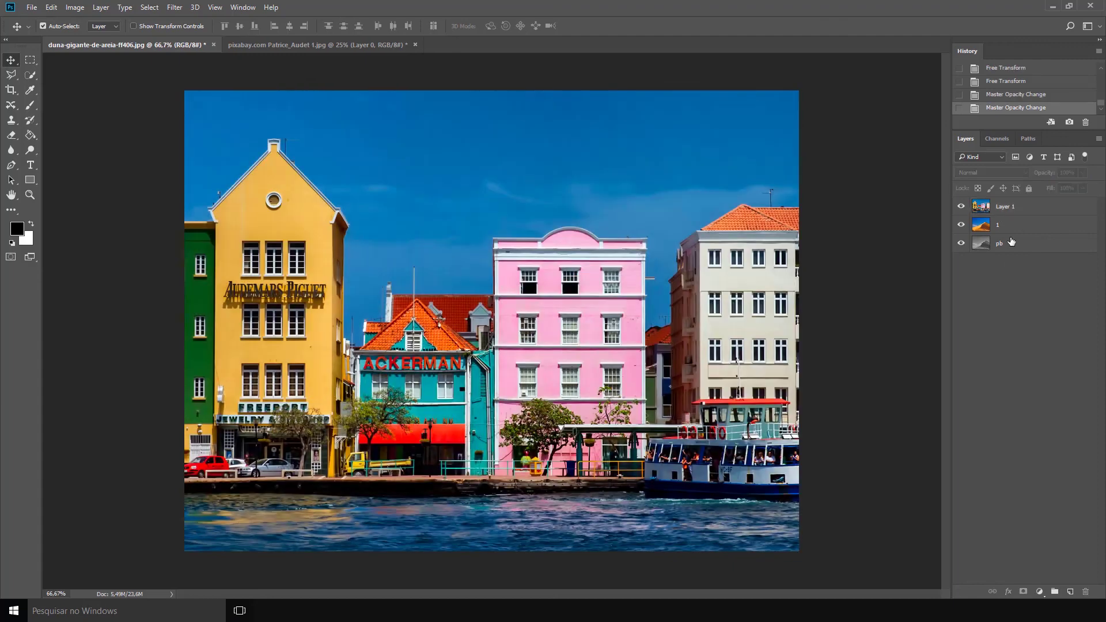
pyautogui.click(1012, 206)
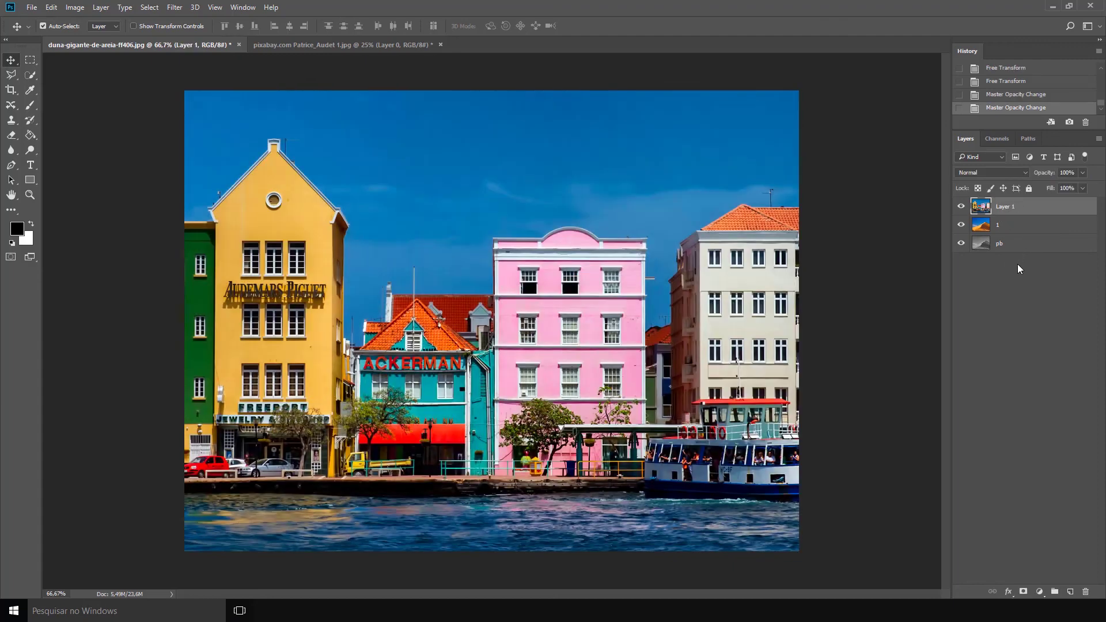
# Try the buildings layer at 50%, 10%, 20% and 30% opacity over the dunes, and return it to 100%
pyautogui.press('5')
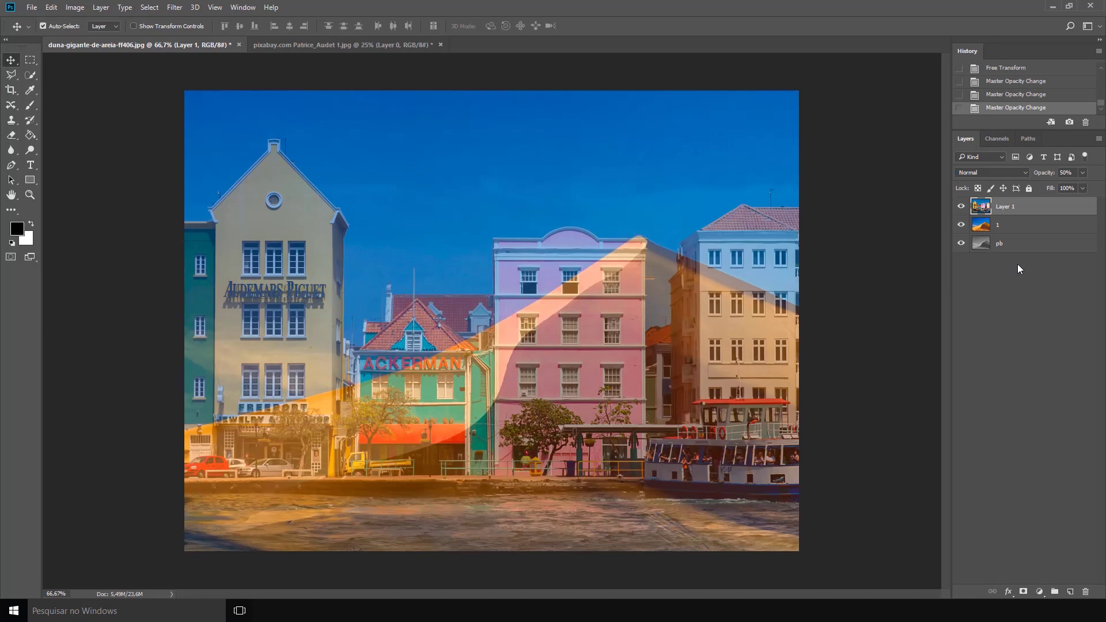
pyautogui.press('1')
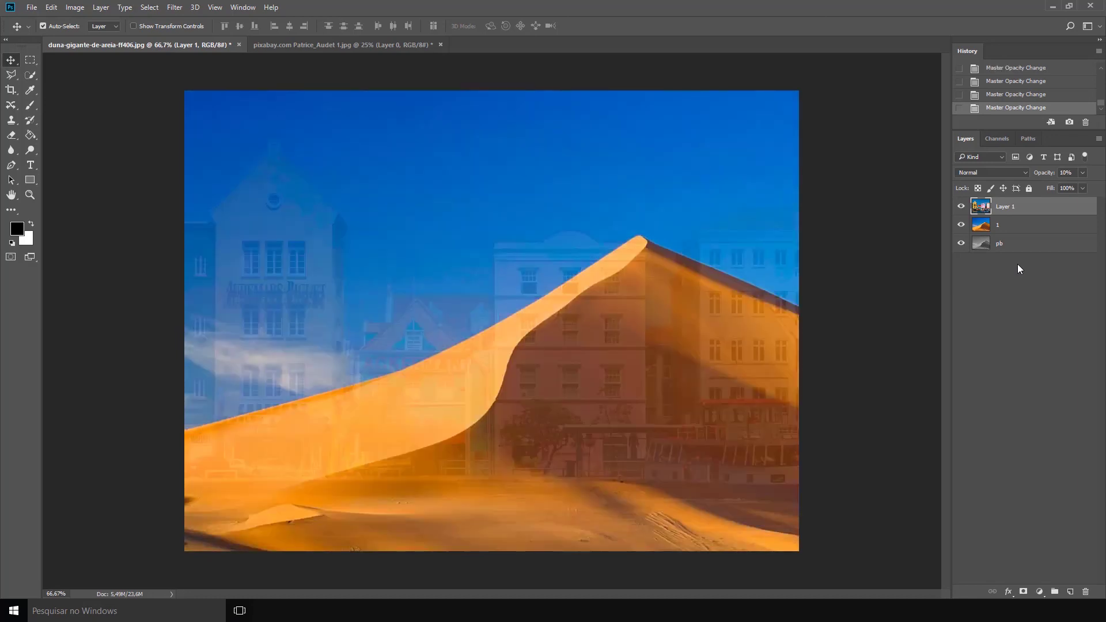
pyautogui.click(976, 296)
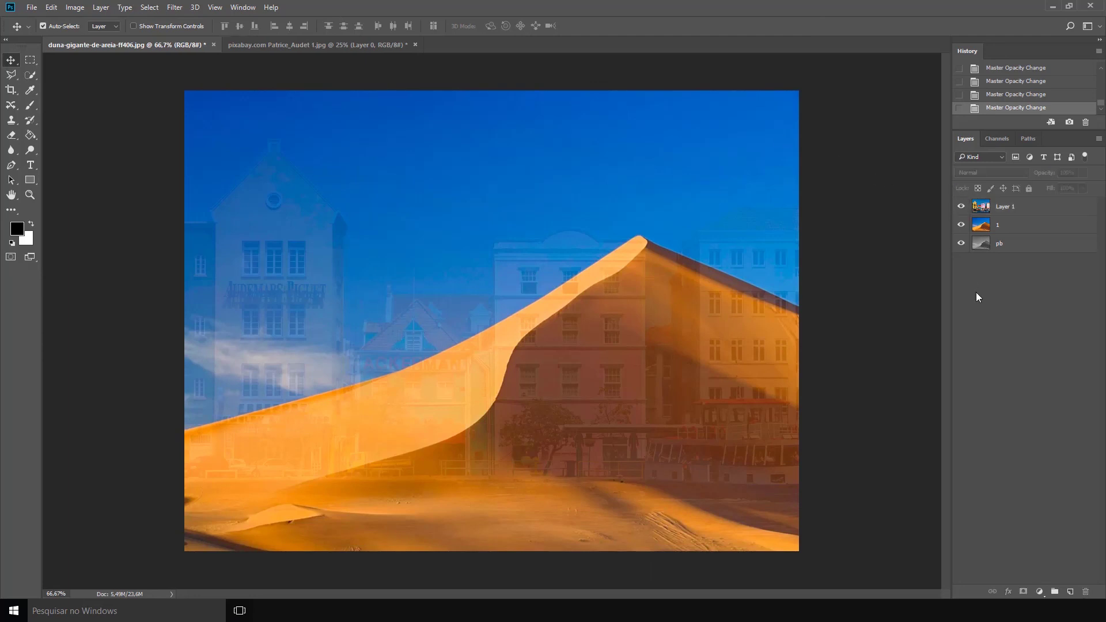
pyautogui.click(1002, 212)
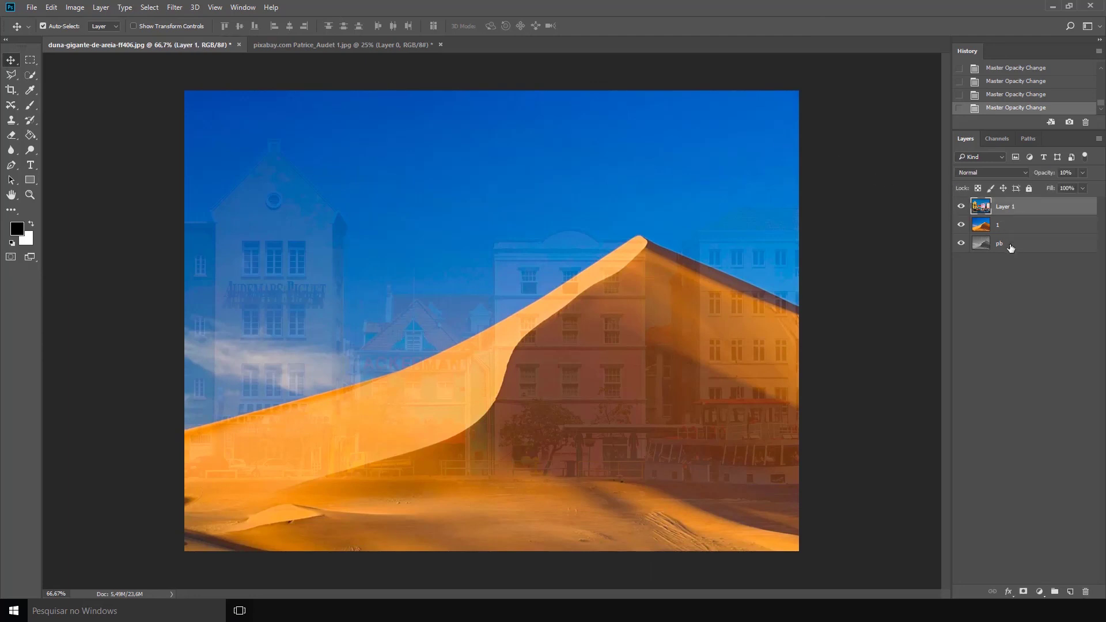
pyautogui.press('2')
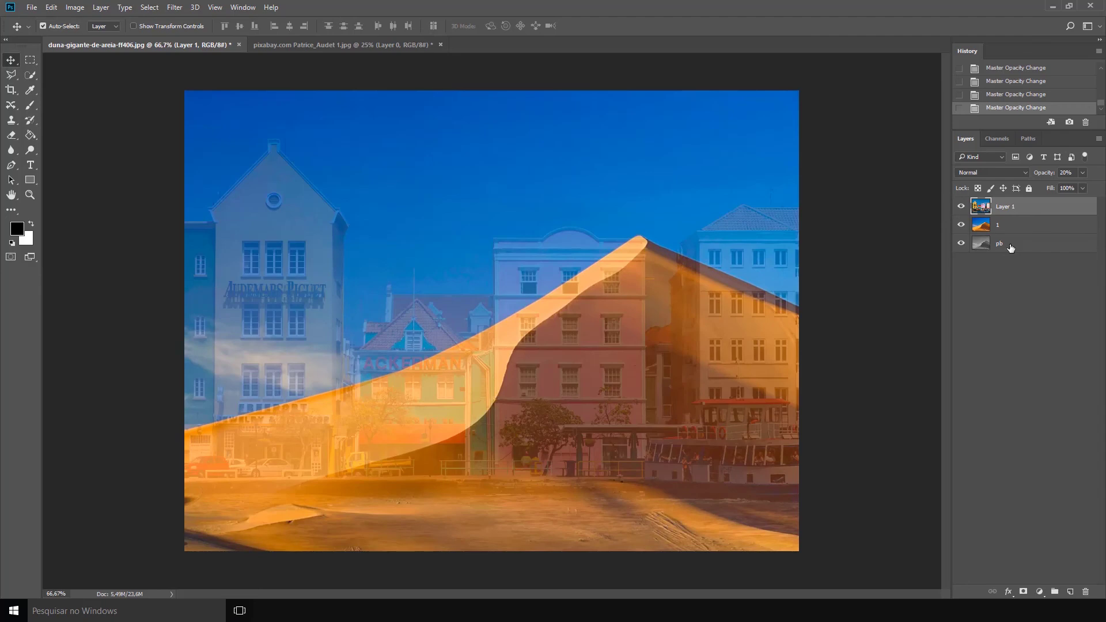
pyautogui.press('3')
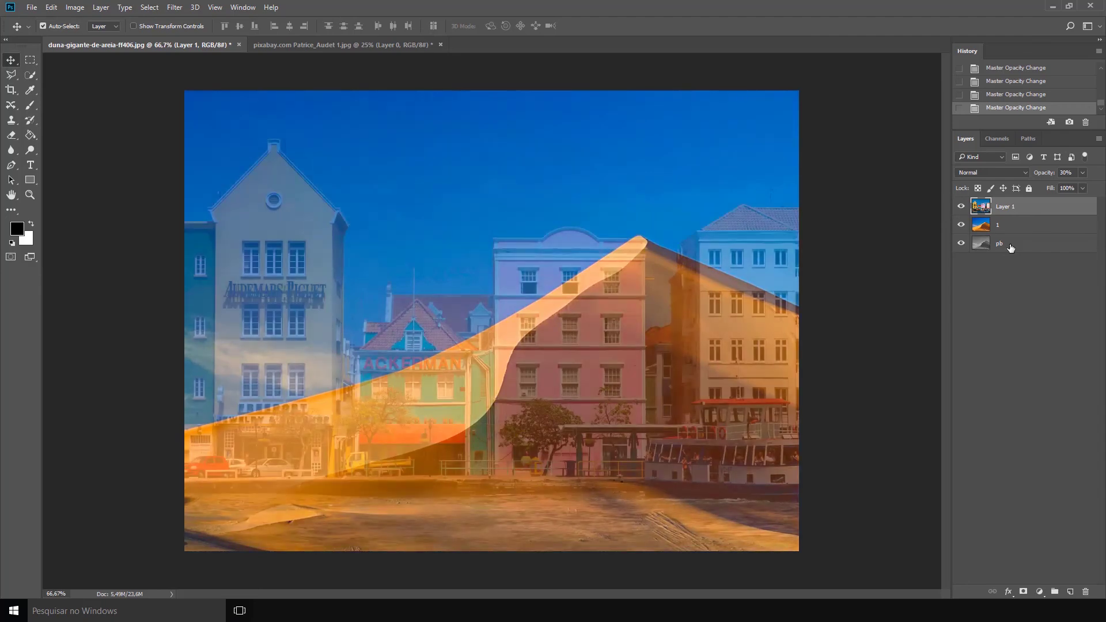
pyautogui.press('0')
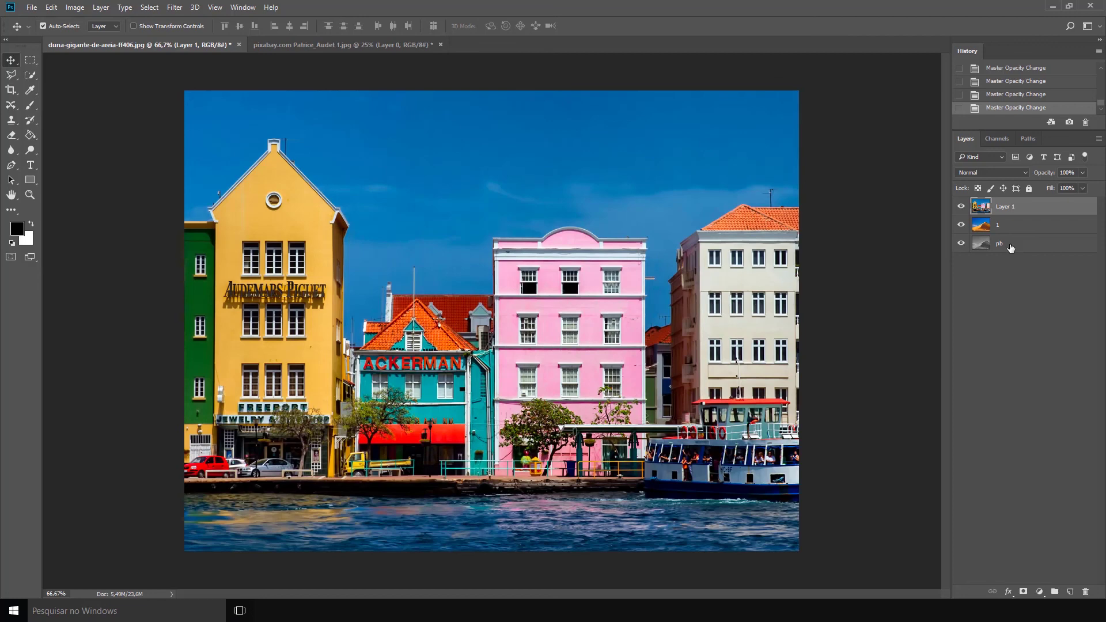
# Try exact opacity values on the buildings layer: 78%, back to 100%, 55%, and 71%
pyautogui.press('7')
pyautogui.press('8')
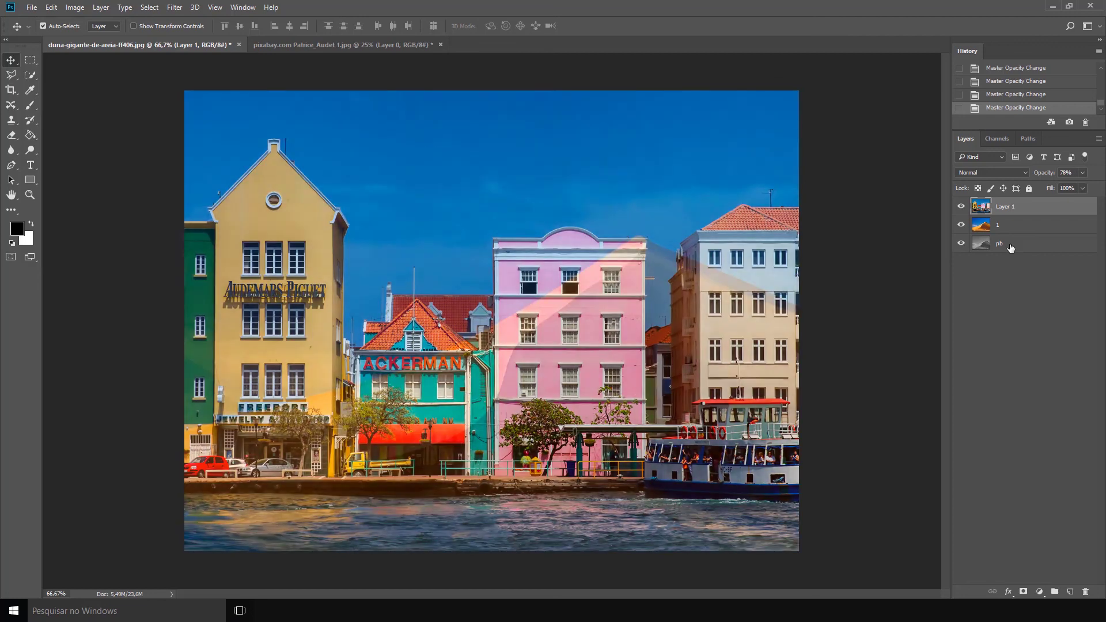
pyautogui.press('0')
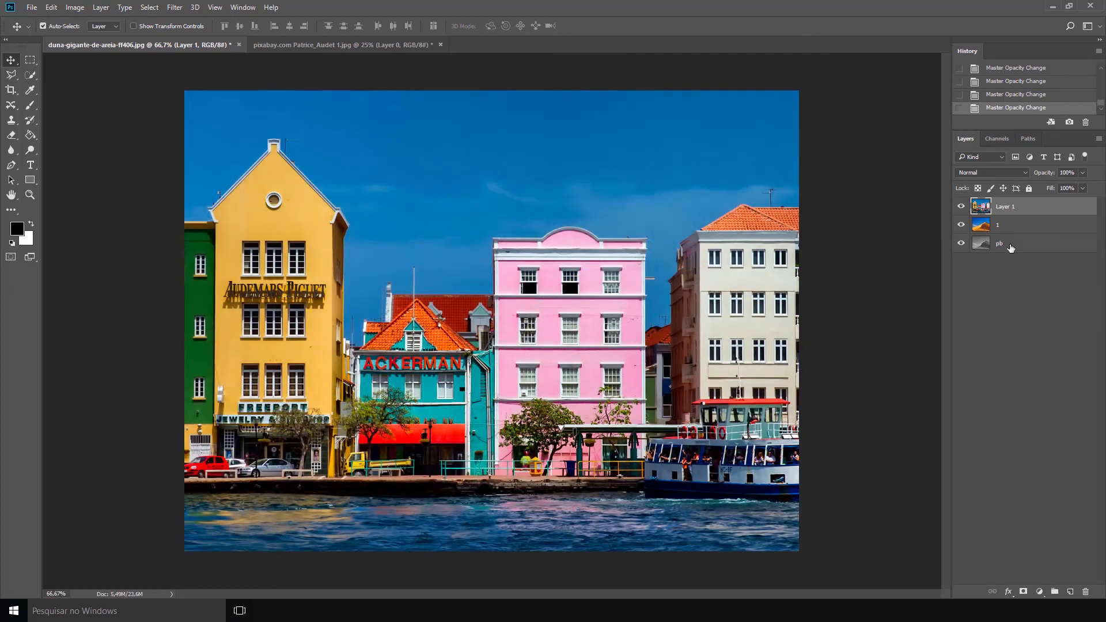
pyautogui.press('5')
pyautogui.press('5')
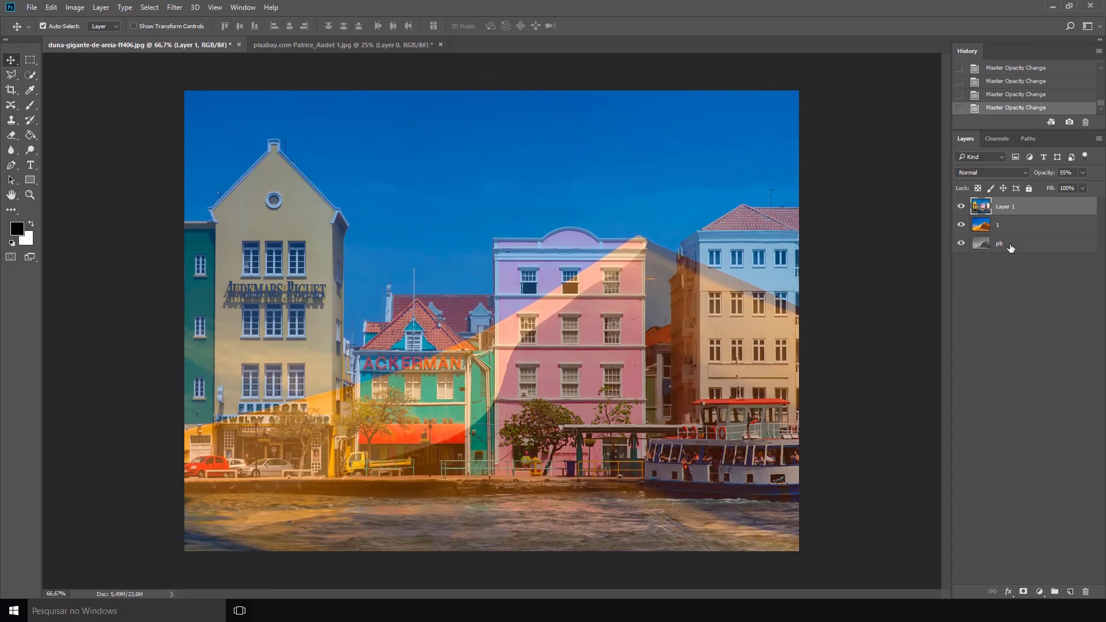
pyautogui.press('7')
pyautogui.press('1')
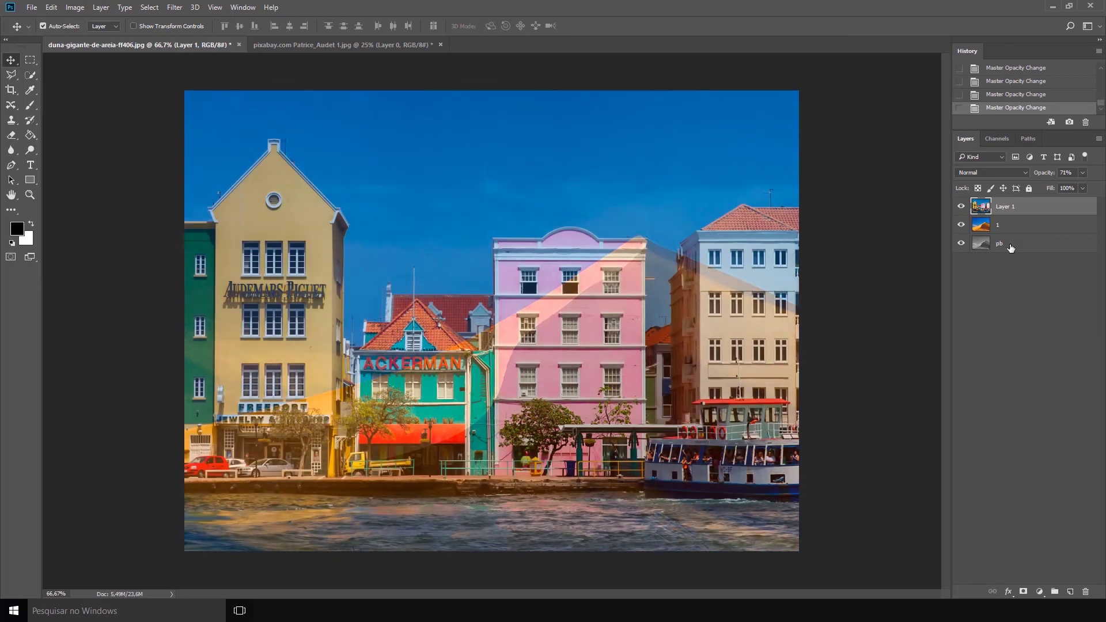
# Set the buildings layer to 50% opacity, toggle its visibility off and on, restore it to 100%, and deselect the layer
pyautogui.press('5')
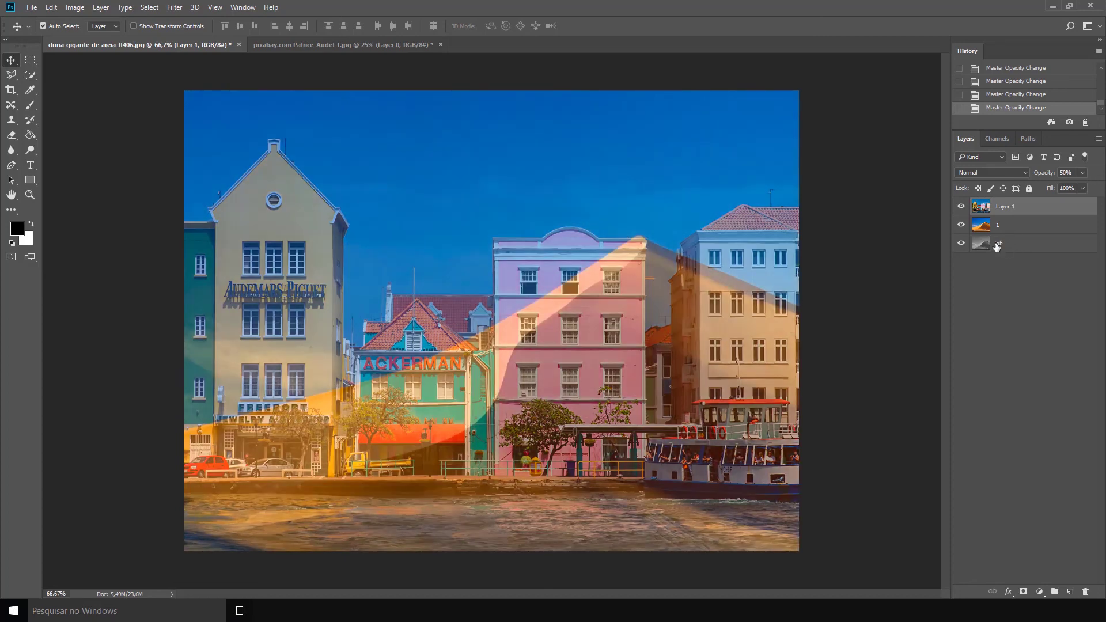
pyautogui.click(961, 207)
pyautogui.click(960, 207)
pyautogui.press('0')
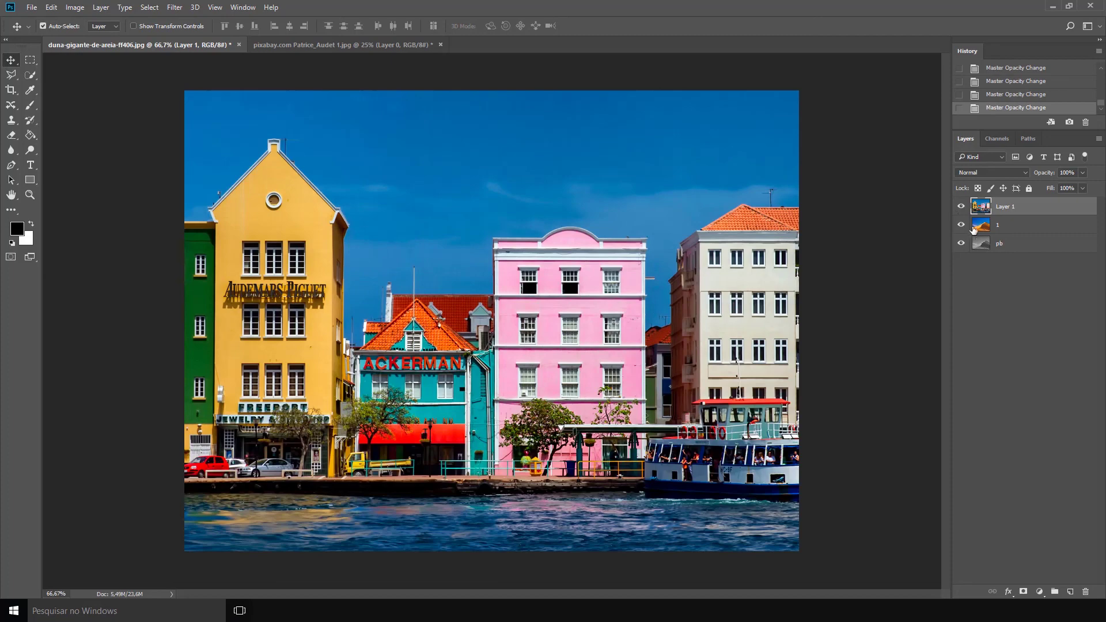
pyautogui.click(1008, 268)
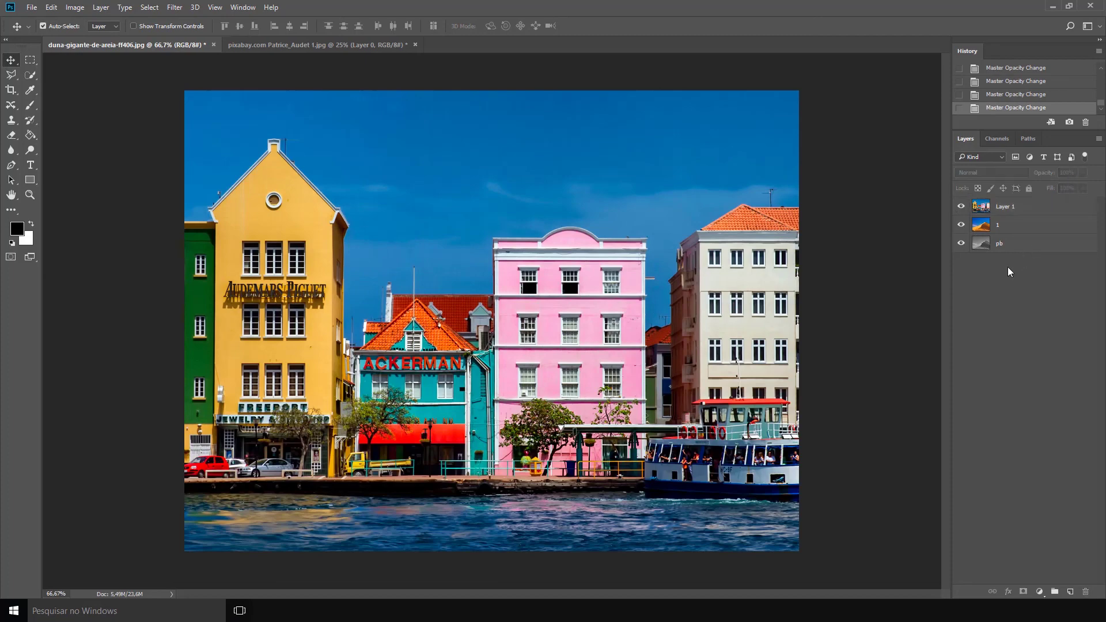